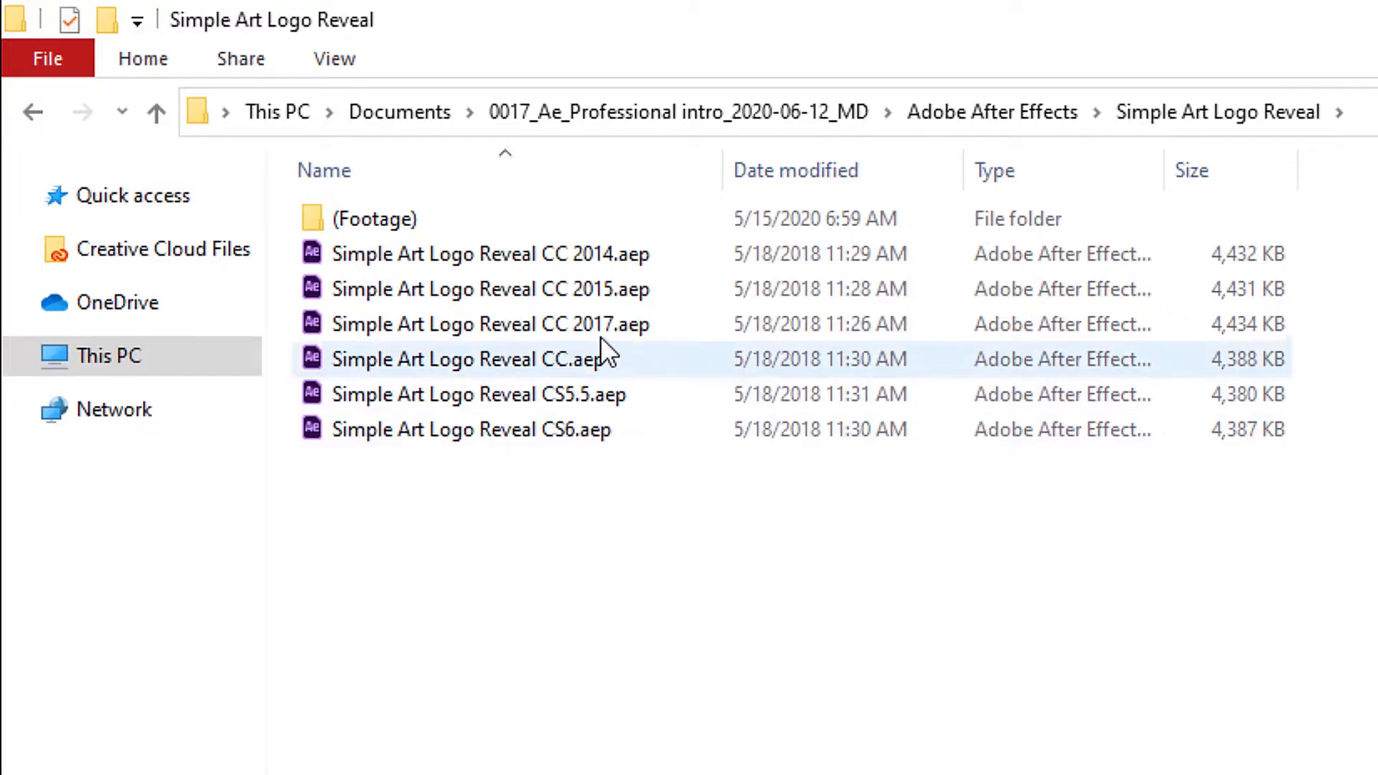
Open the project Simple Art Logo Reveal CC 2017.aep and accept its conversion to the current version.
click(566, 326)
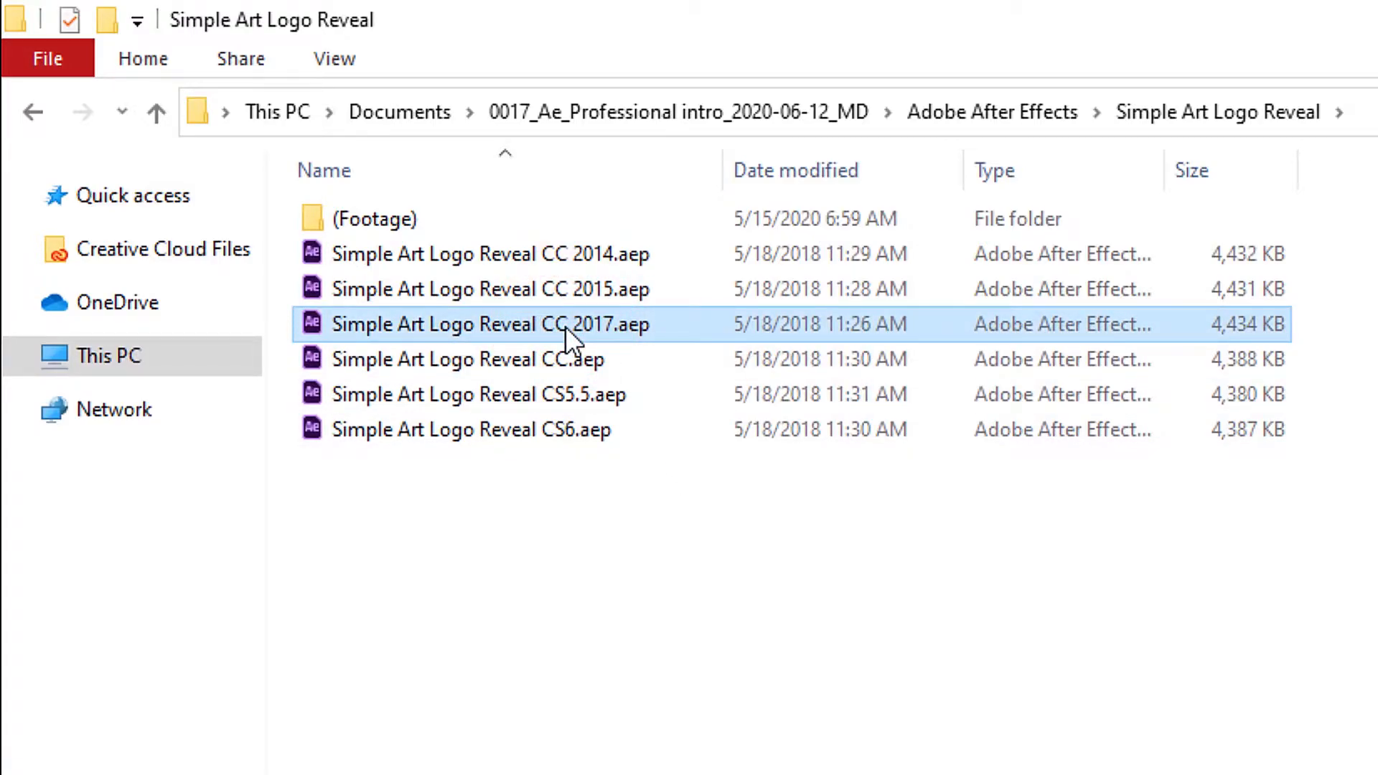
double_click(565, 326)
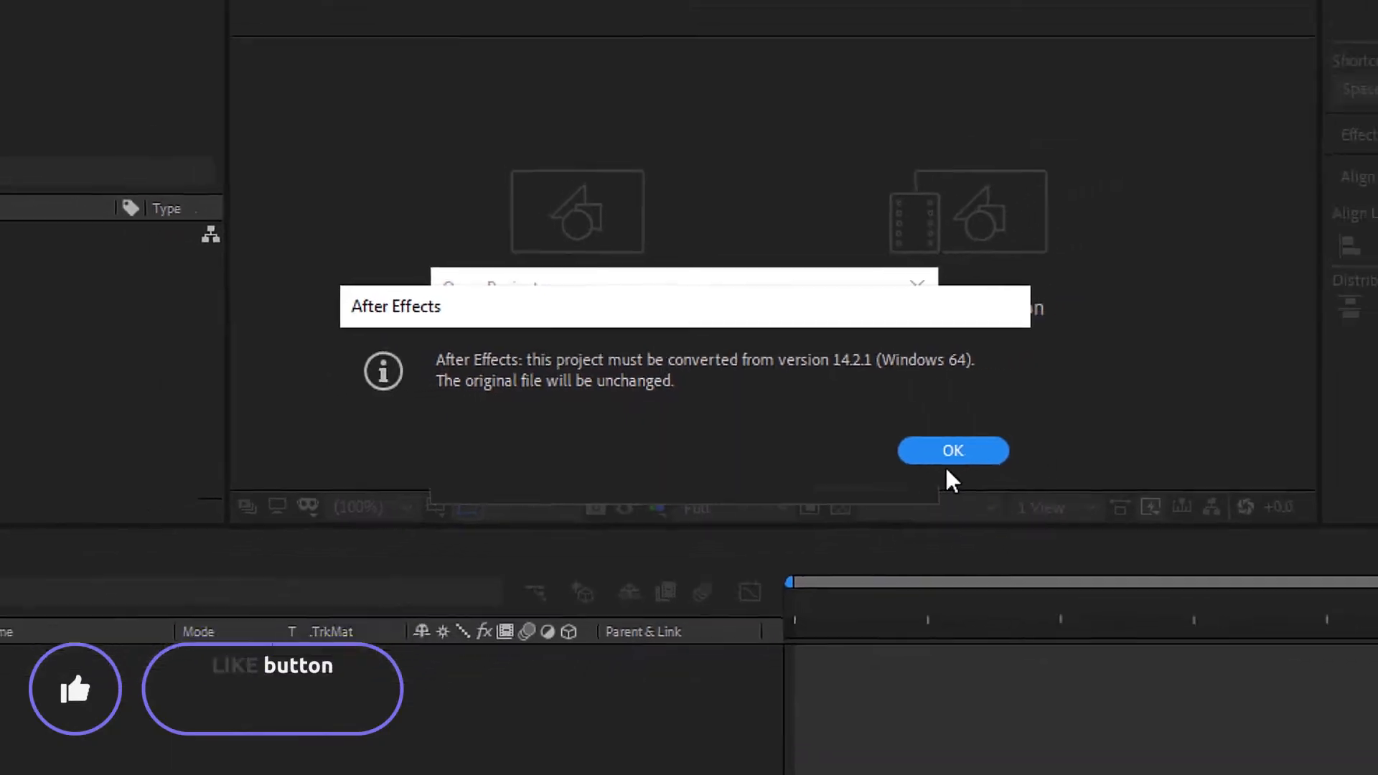
click(883, 431)
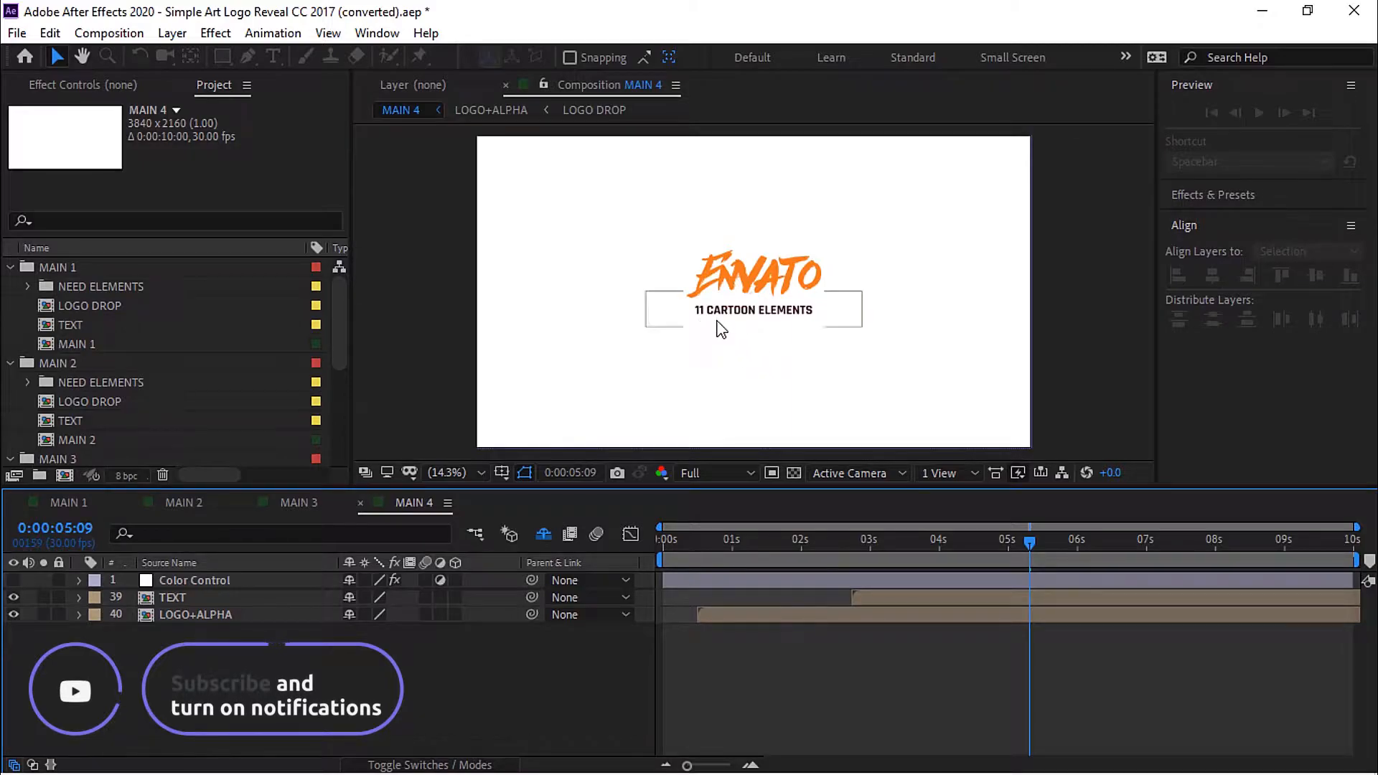
Preview the MAIN 4 composition from its first frame.
drag(1026, 544, 630, 557)
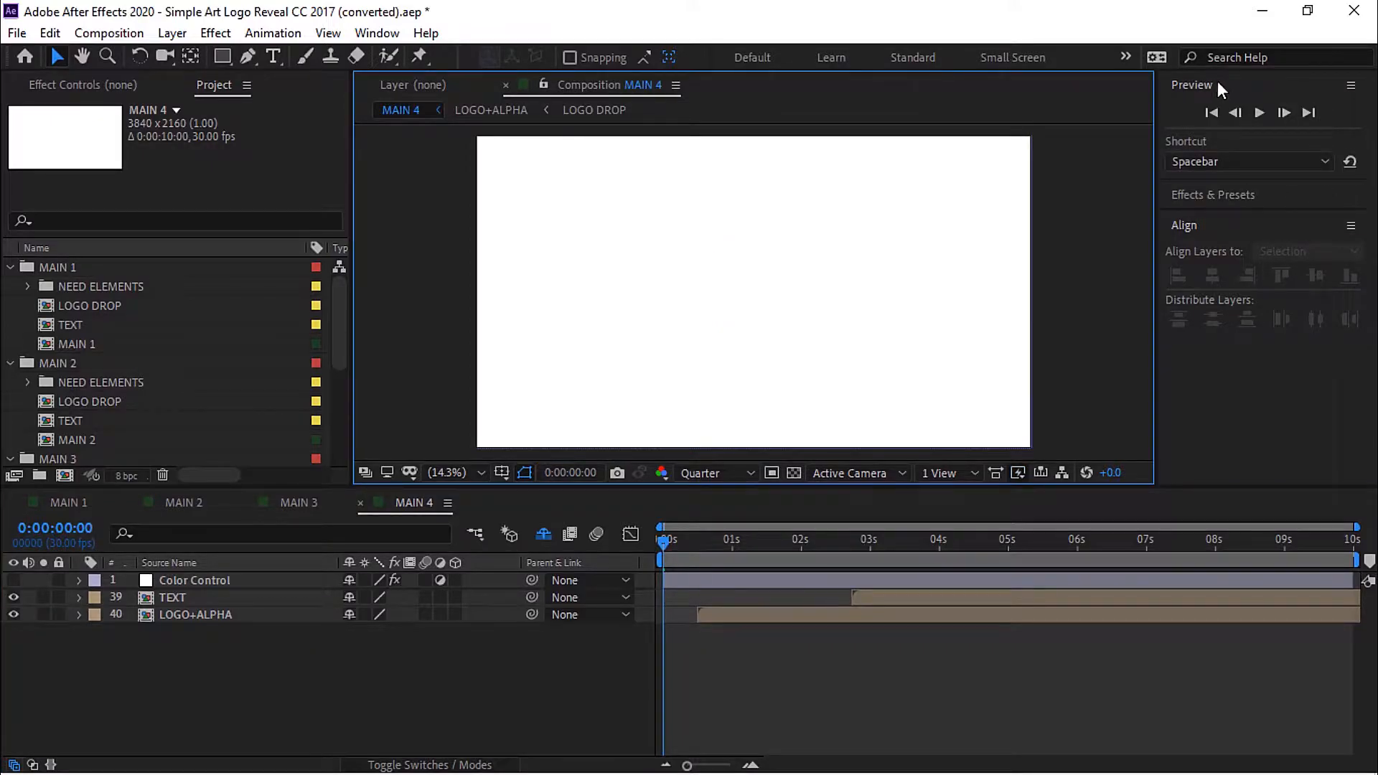
click(1259, 114)
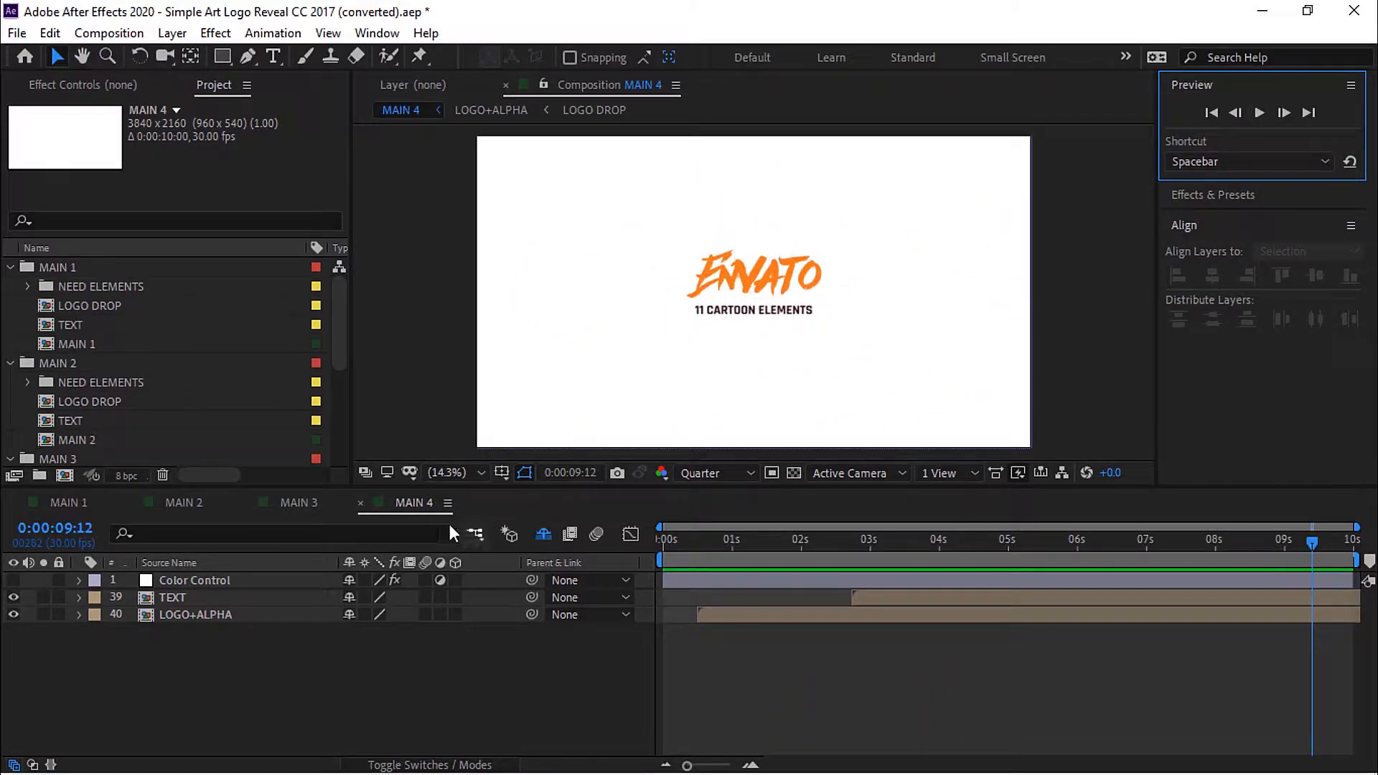
Preview the MAIN 3 composition from its first frame at Quarter resolution.
click(297, 504)
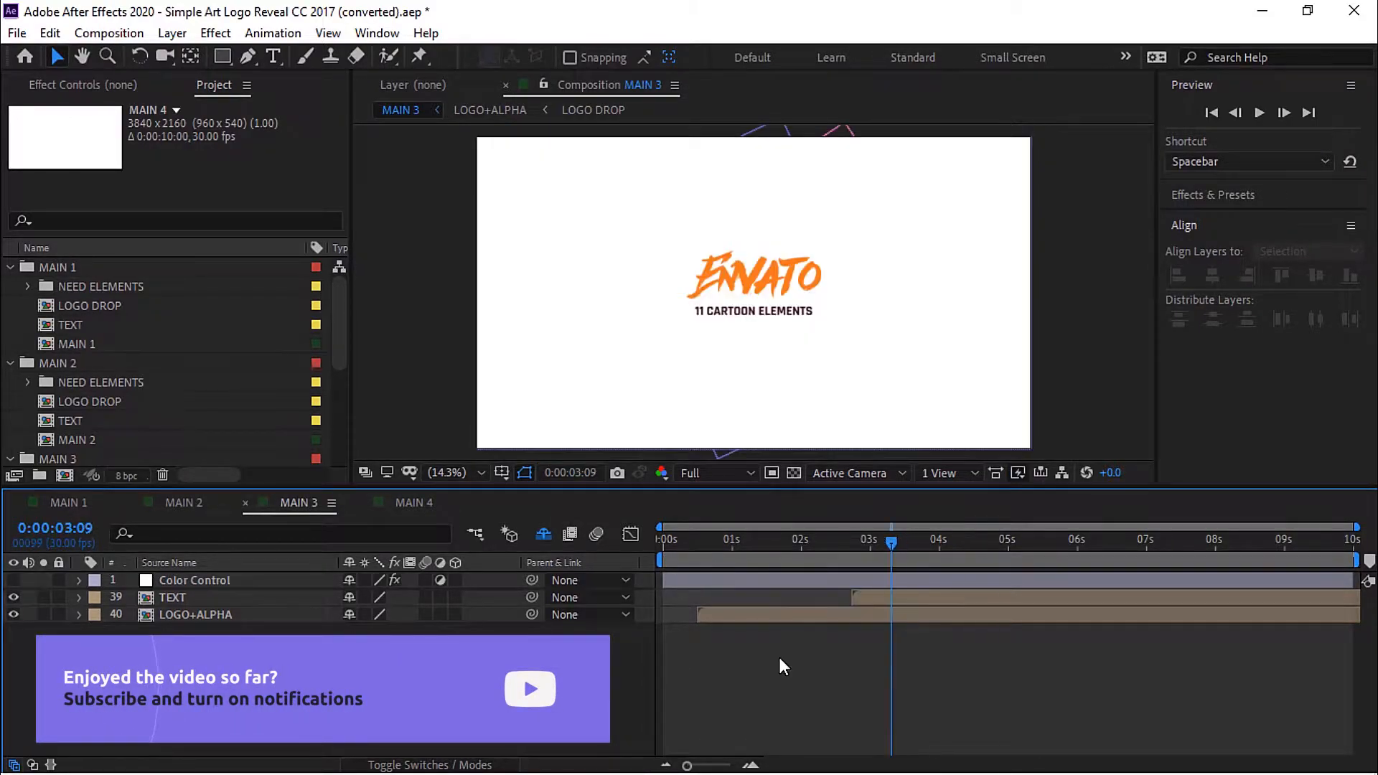
key(Home)
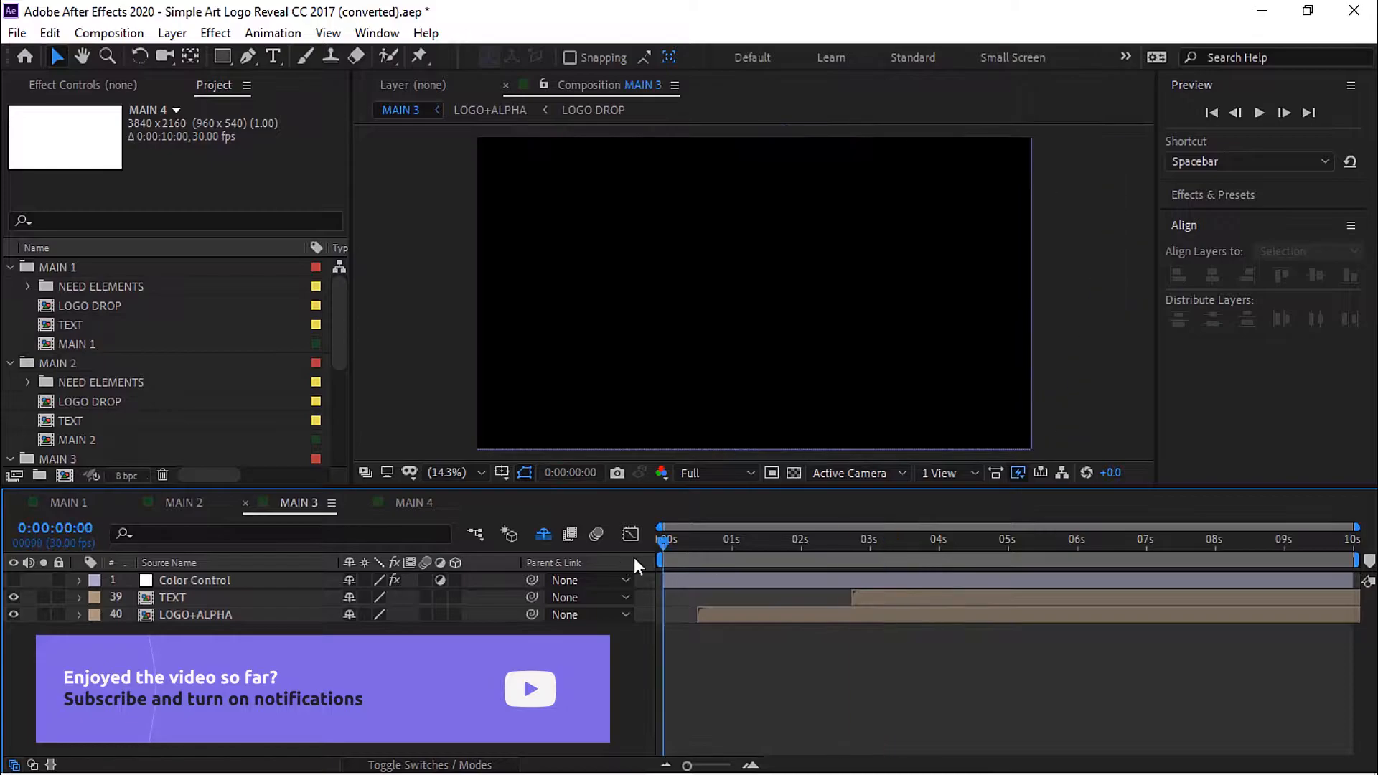
click(751, 474)
click(711, 592)
click(480, 473)
click(480, 472)
click(1260, 115)
click(661, 565)
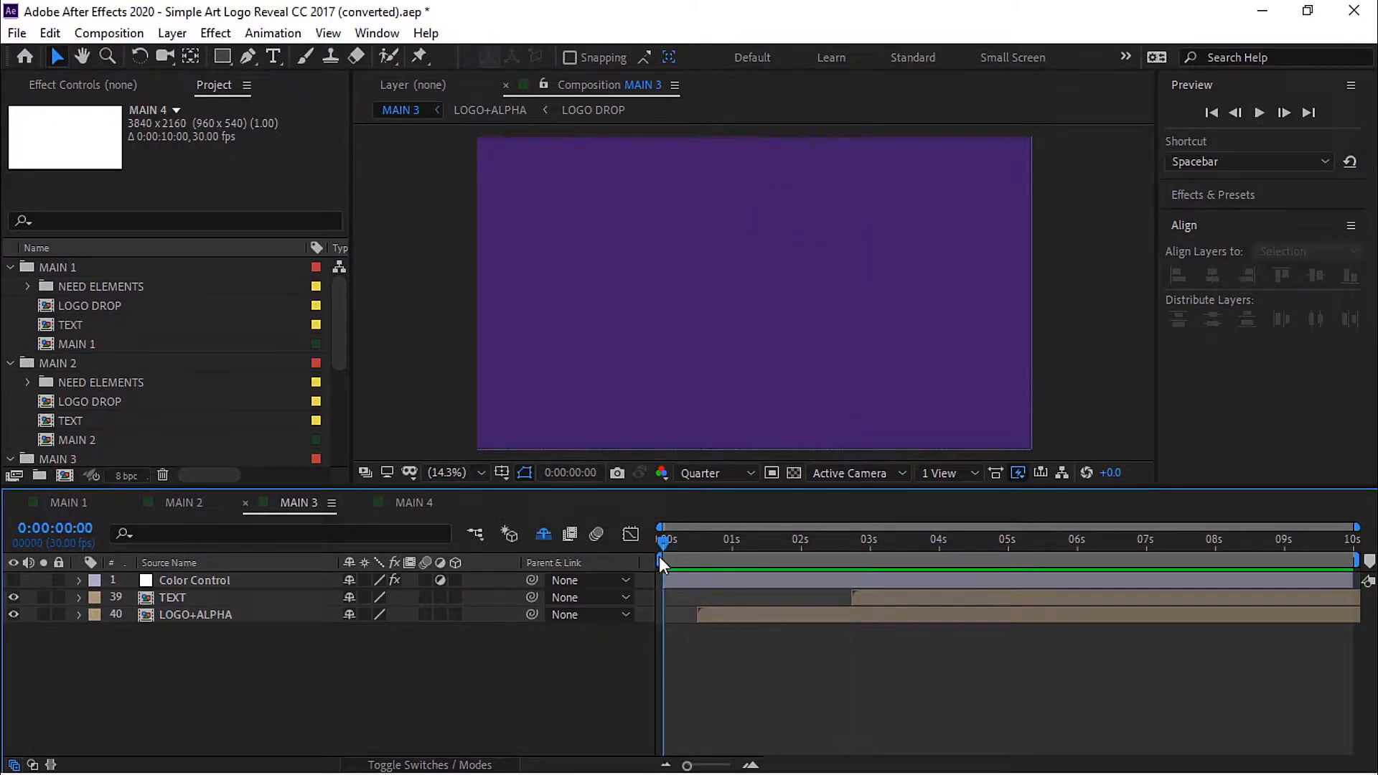
click(1257, 113)
Preview the MAIN 2 composition from its first frame, stopping playback after the logo and text have appeared.
click(182, 504)
key(Home)
click(1260, 112)
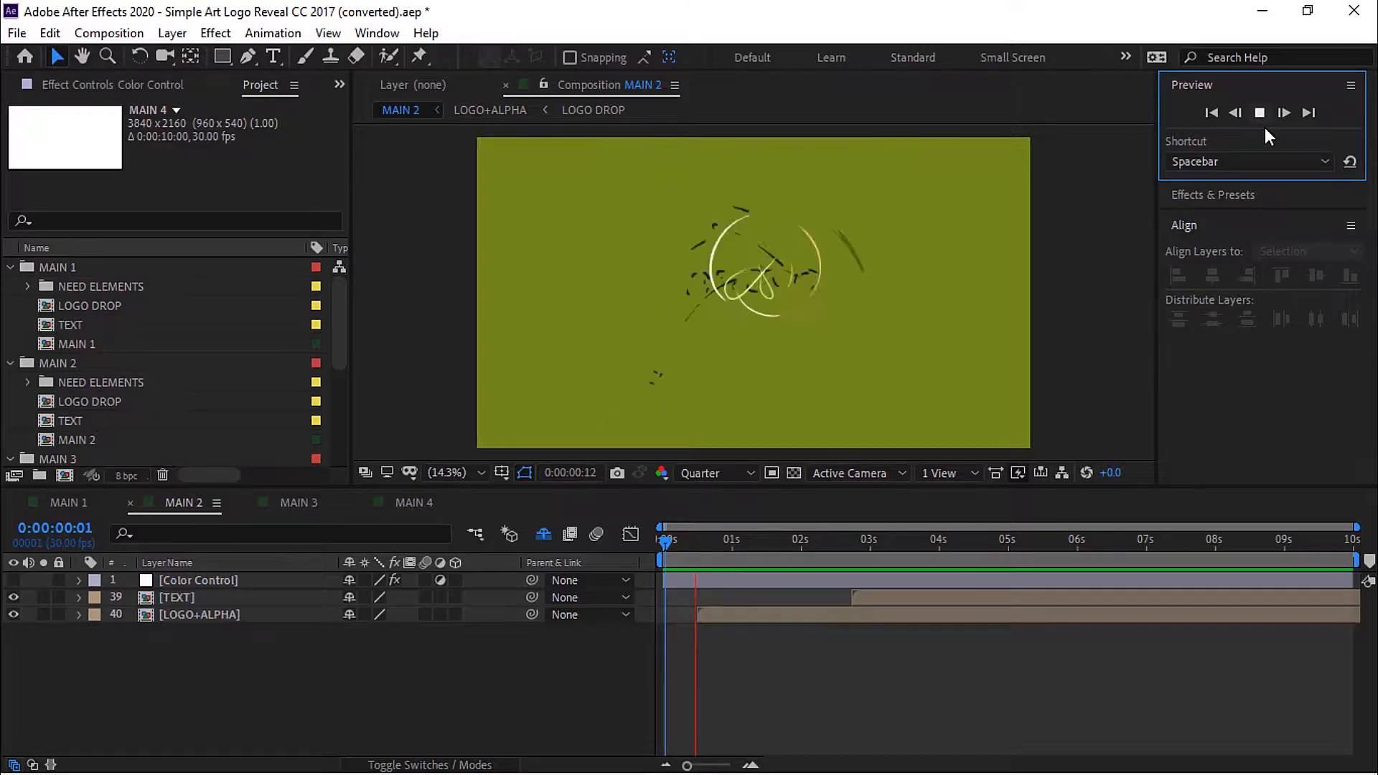
key(space)
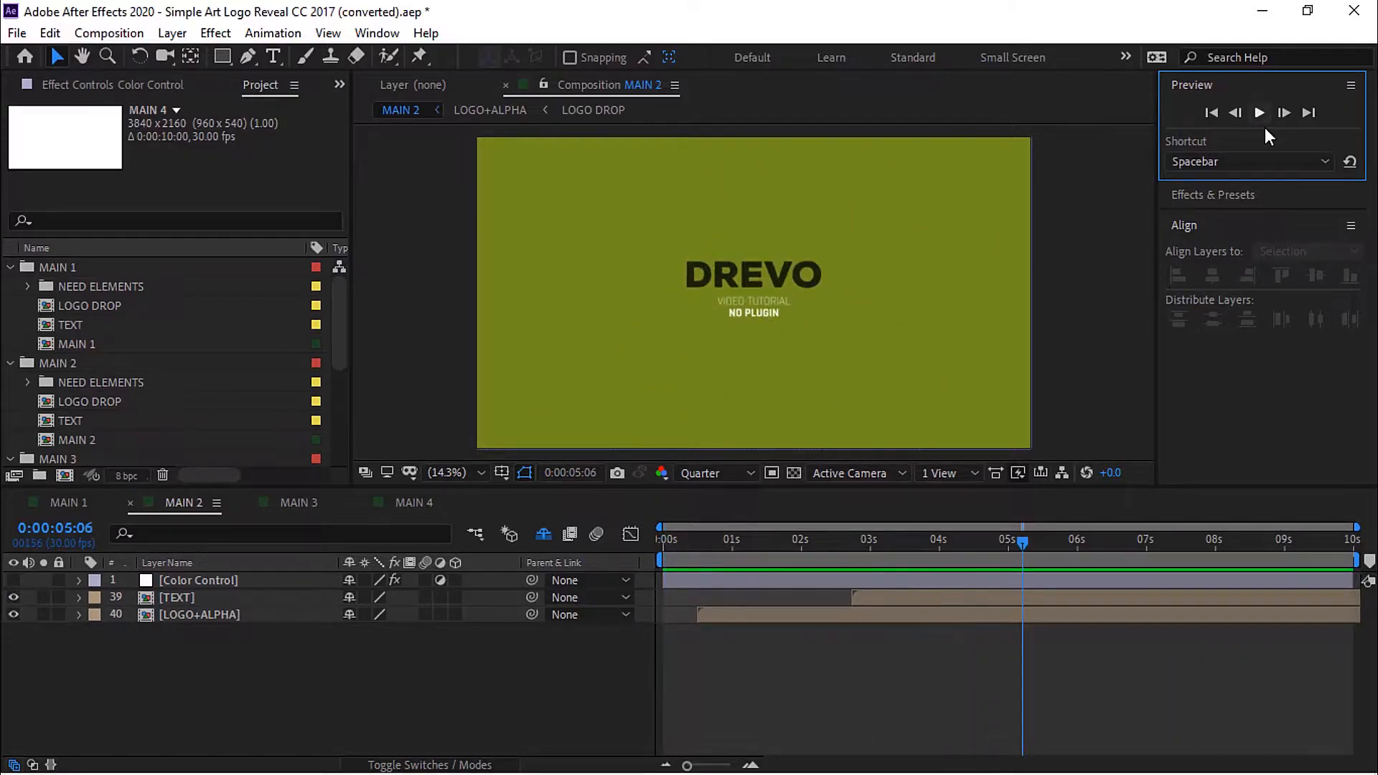
Preview the MAIN 1 composition from its first frame.
click(85, 502)
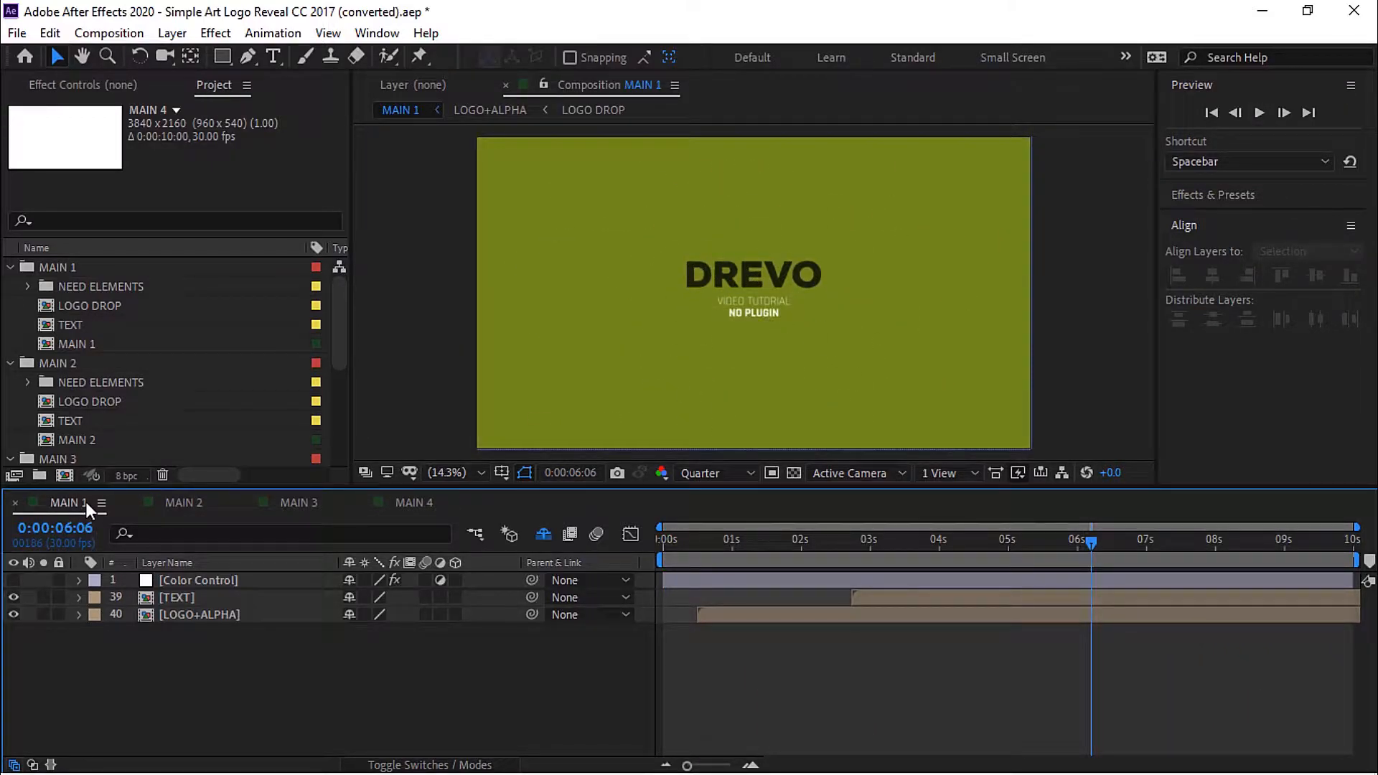
mouse_move(665, 541)
mouse_down()
mouse_move(747, 549)
mouse_move(659, 549)
mouse_up()
click(1260, 114)
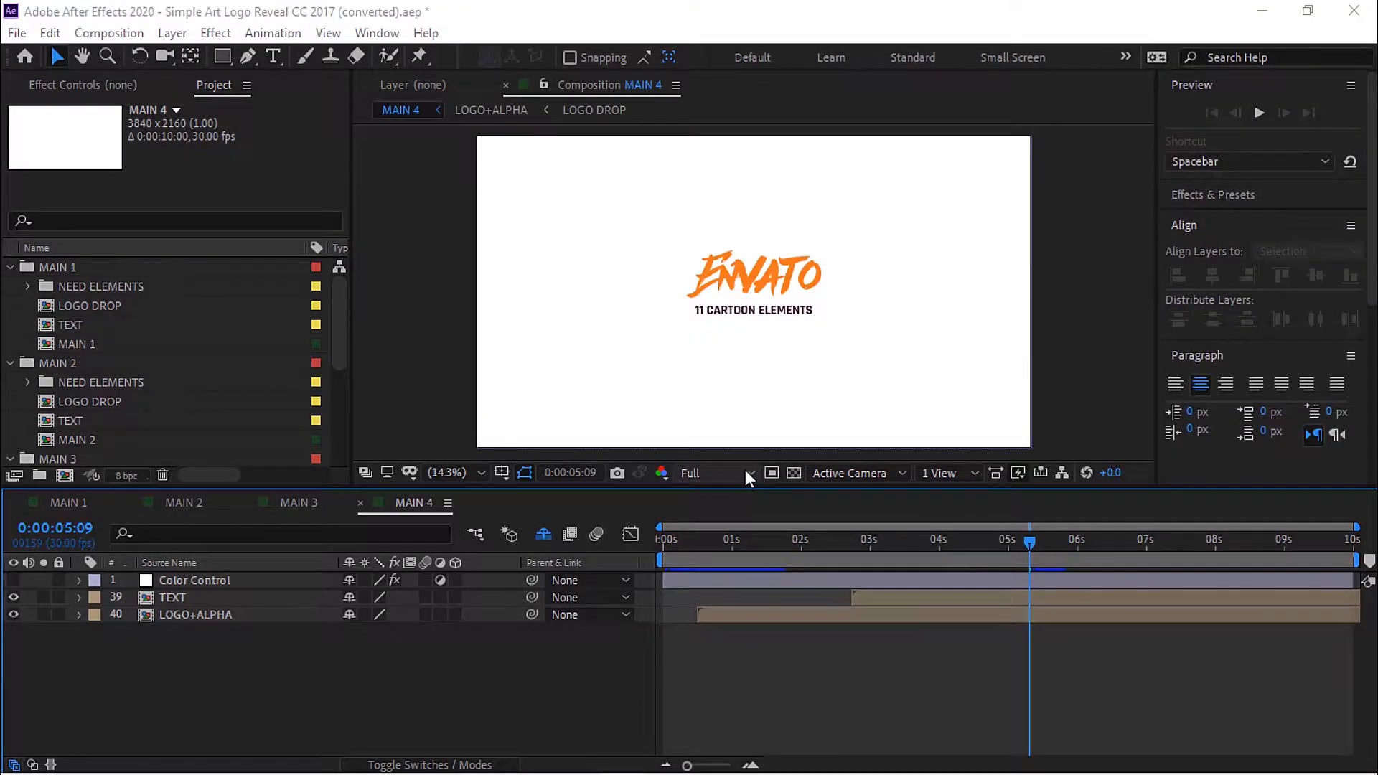
Set the MAIN 4 preview resolution to Quarter and close the MAIN 1, MAIN 2 and MAIN 3 timelines.
click(748, 474)
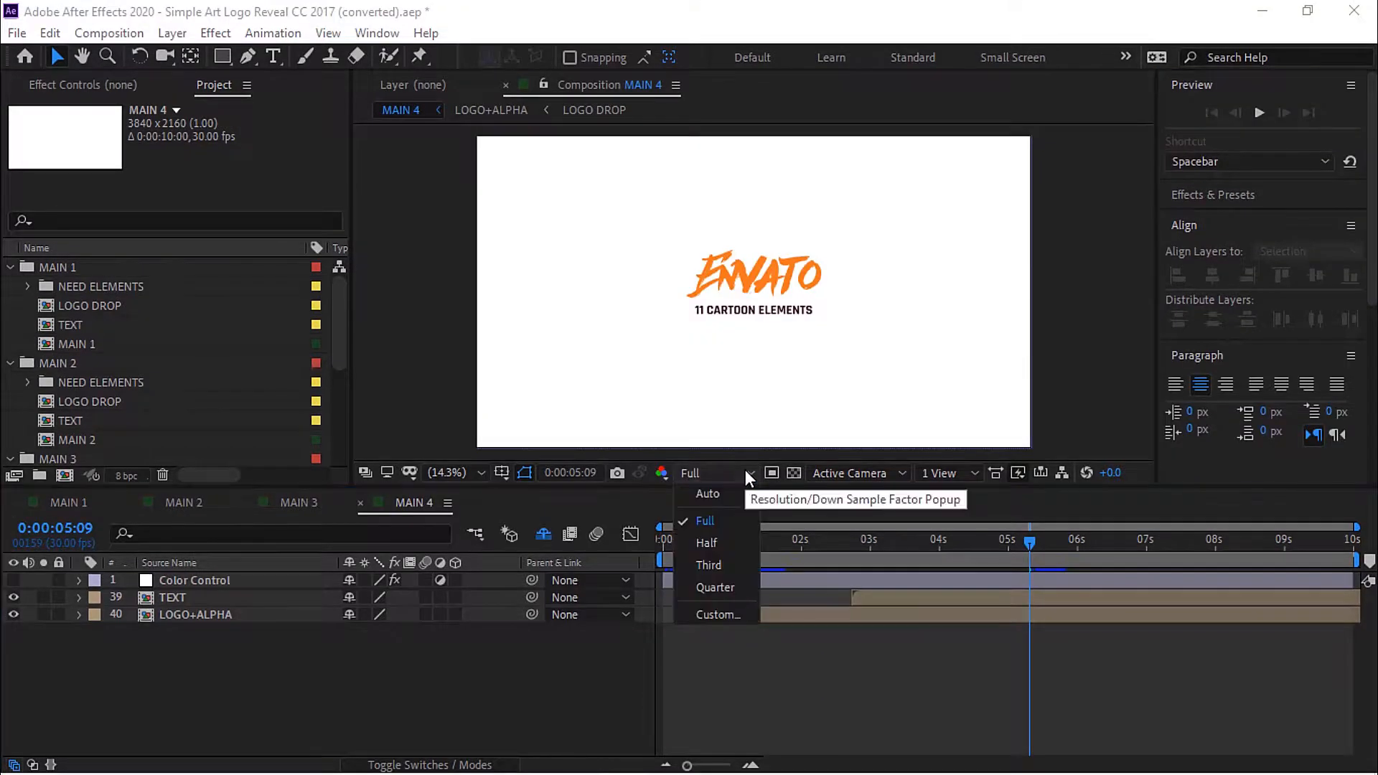
click(716, 588)
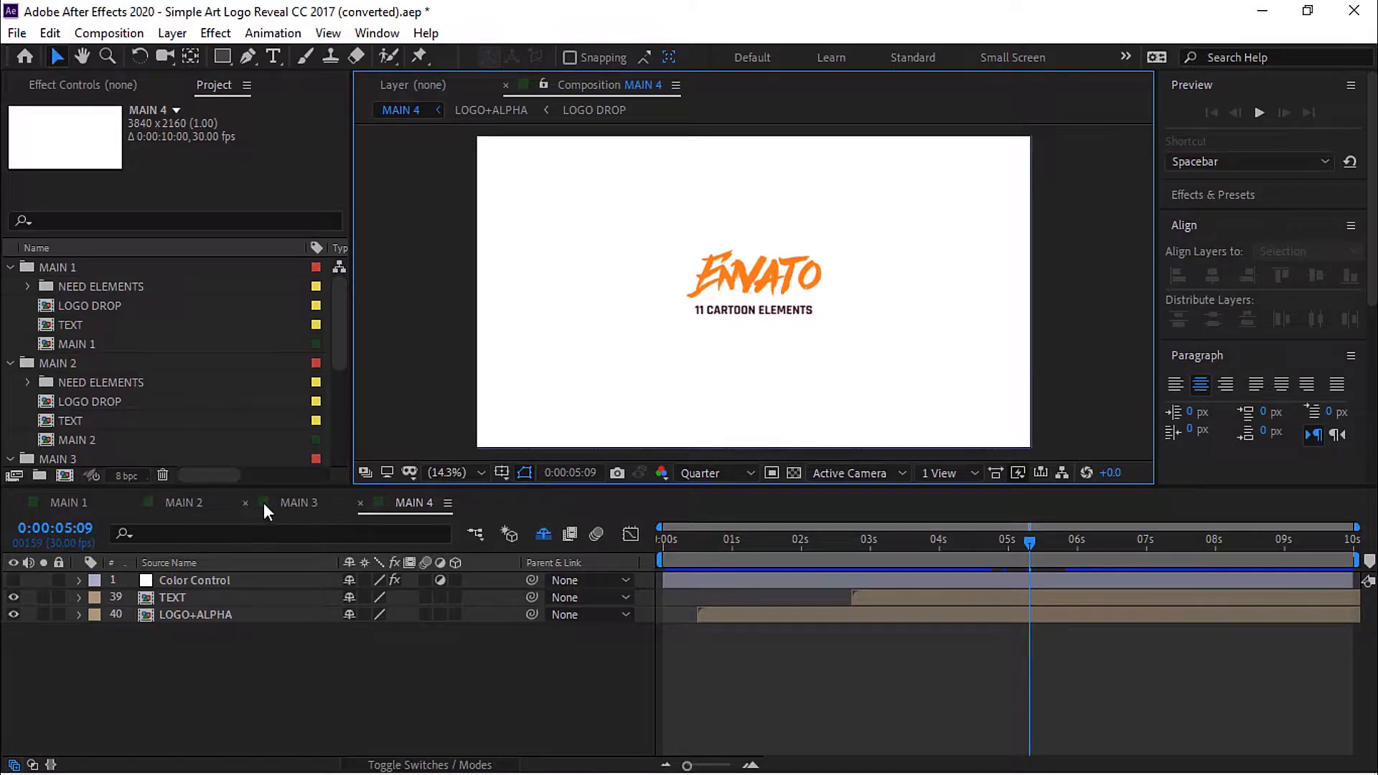
click(245, 502)
click(130, 503)
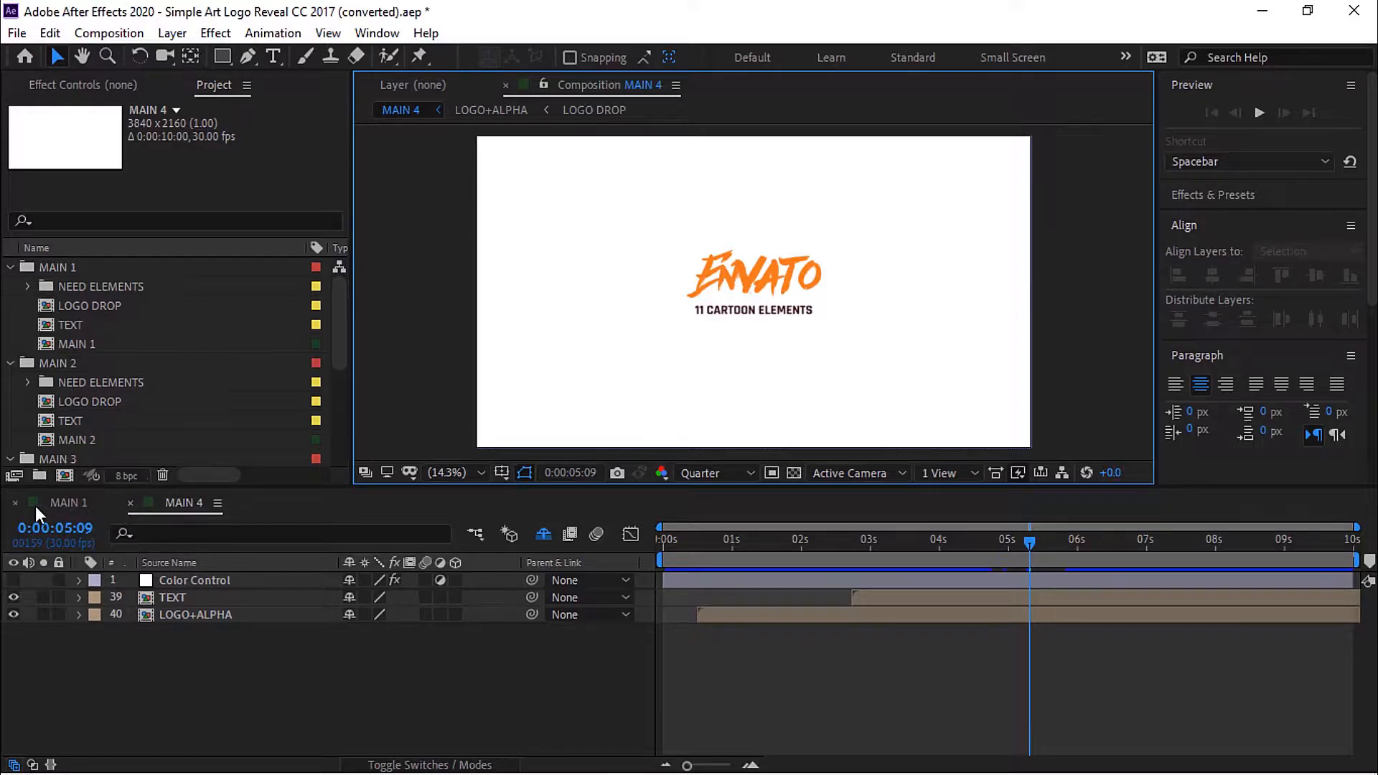
click(15, 502)
Play MAIN 4 from the beginning, stop near the end and return the playhead to 0:00:00:00.
drag(1026, 548, 640, 564)
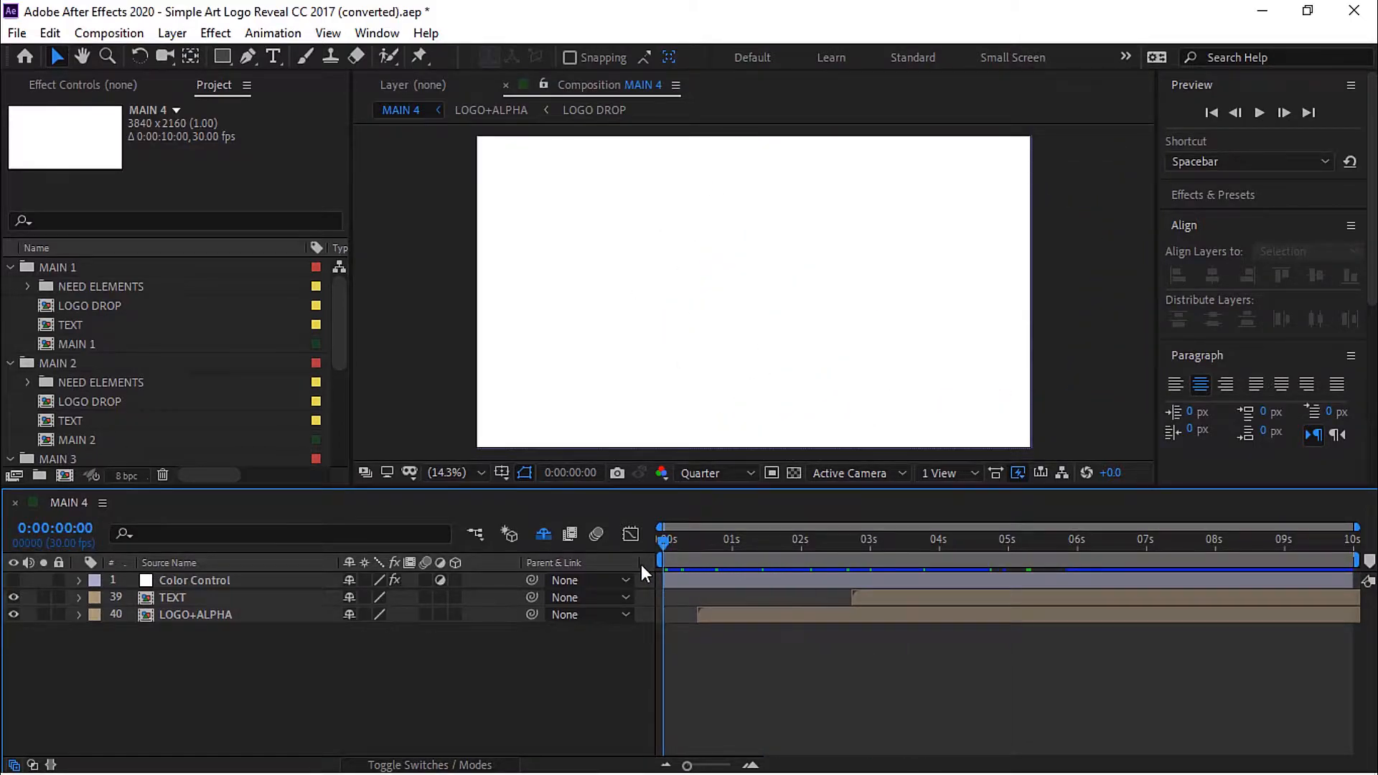
click(1260, 114)
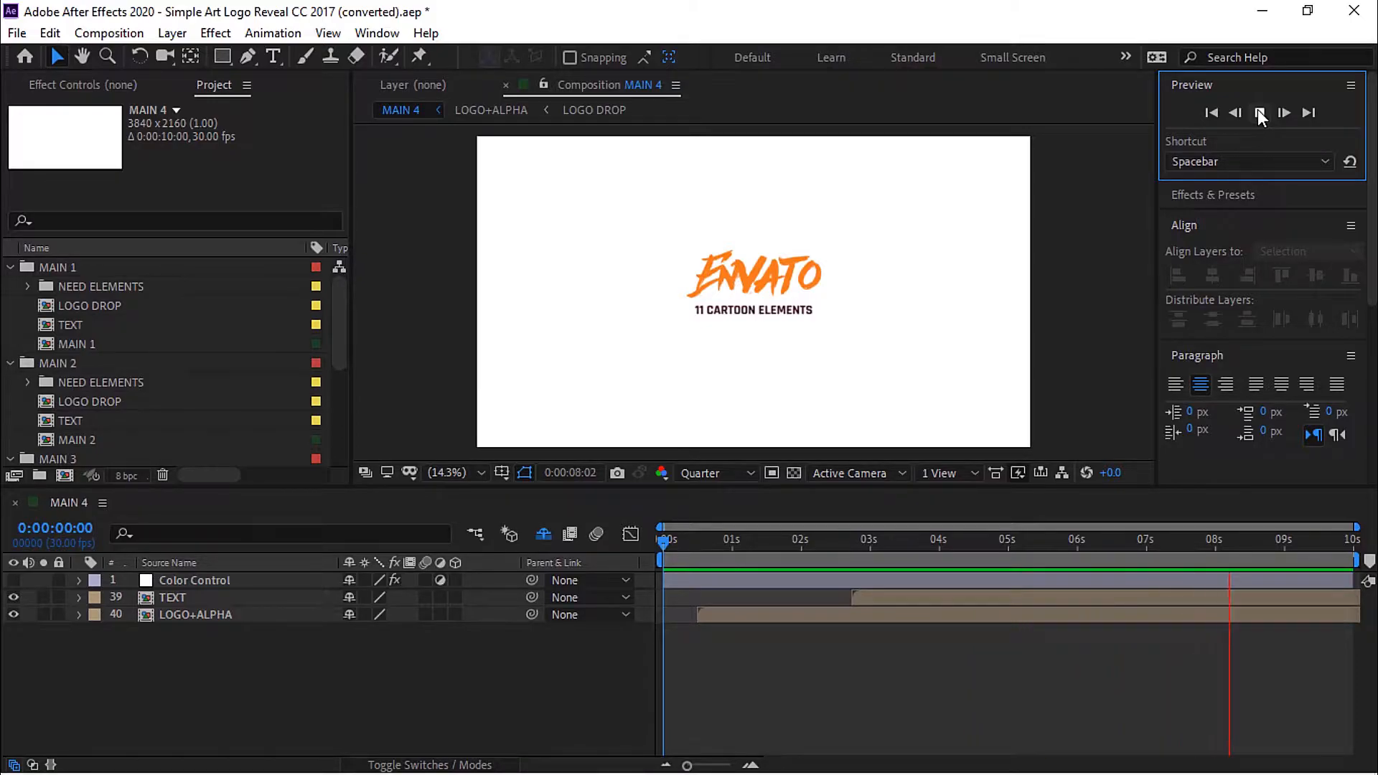
click(1260, 114)
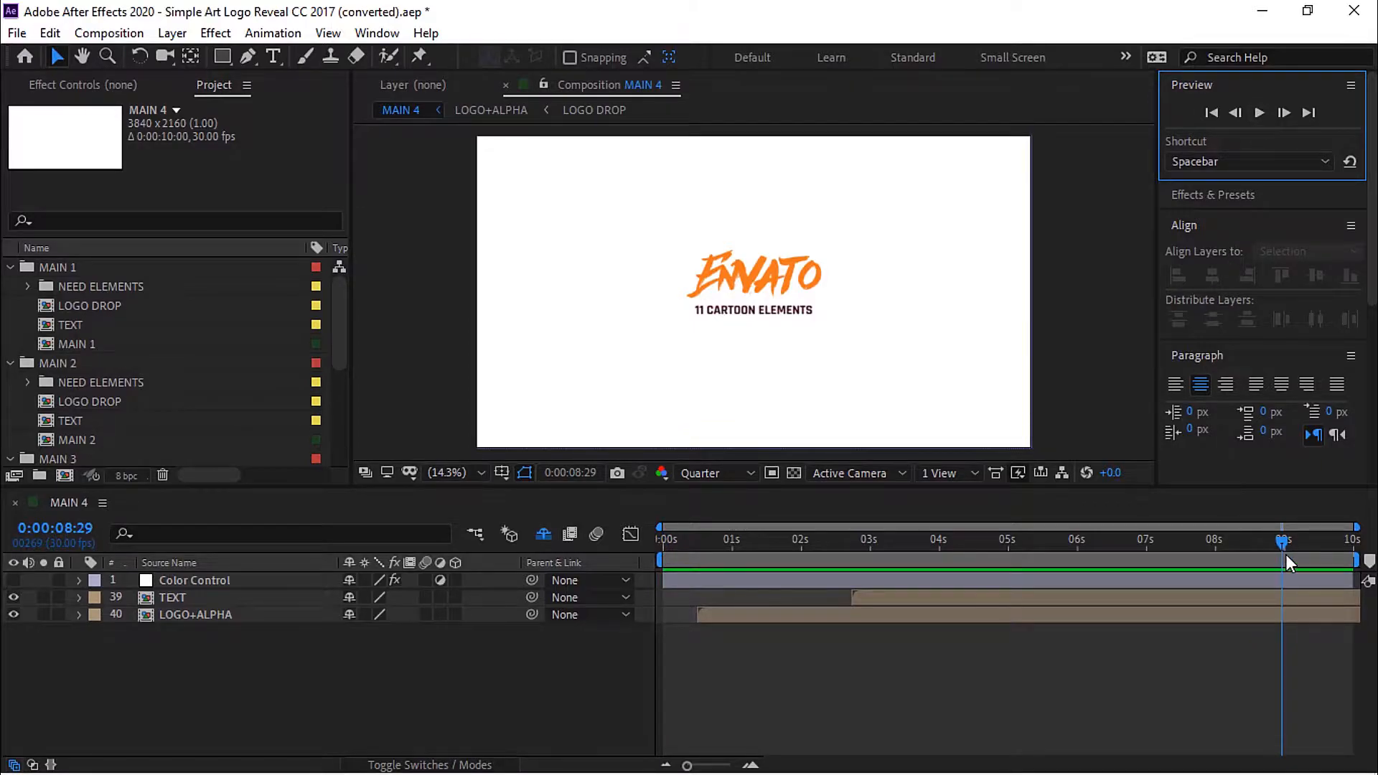
drag(1283, 544, 653, 587)
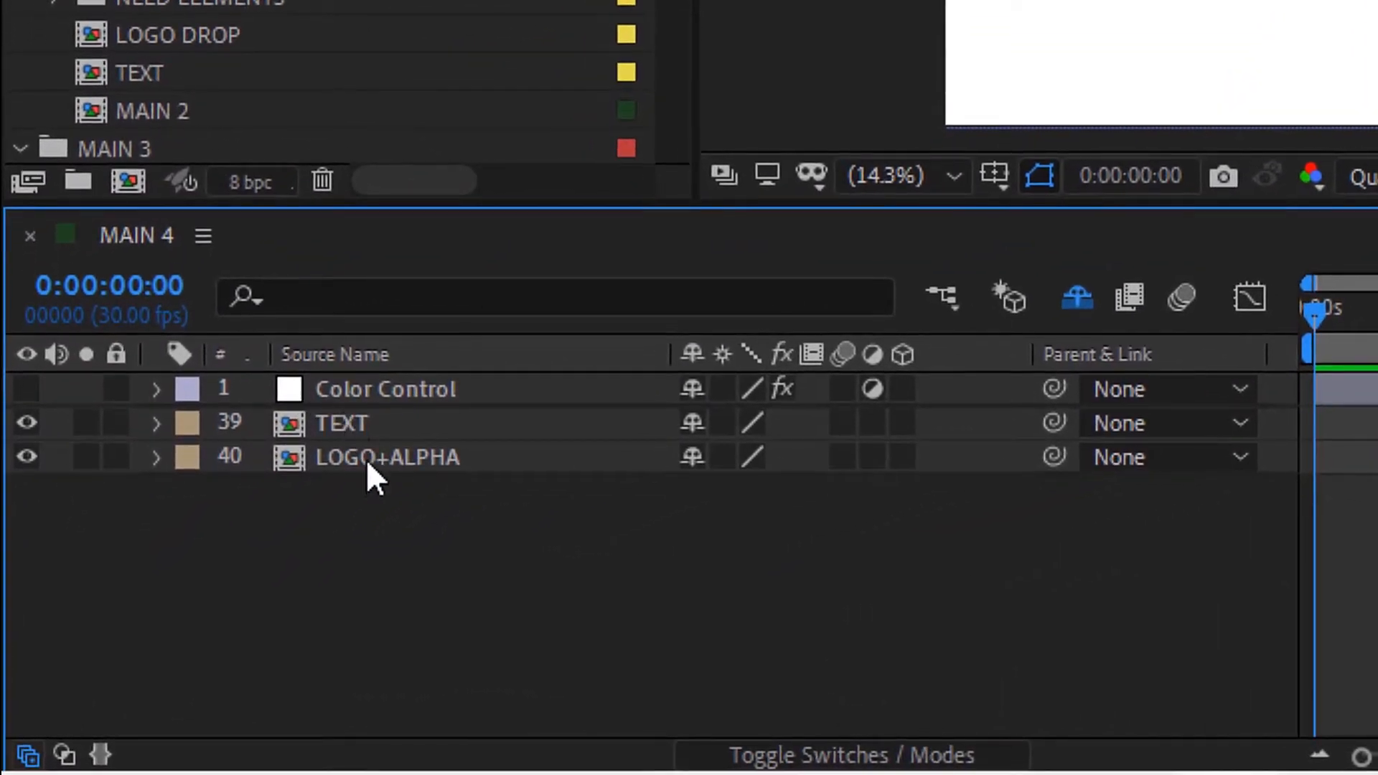
Open the LOGO DROP composition nested in MAIN 4's LOGO+ALPHA layer and delete its Againts FONT layer.
double_click(520, 458)
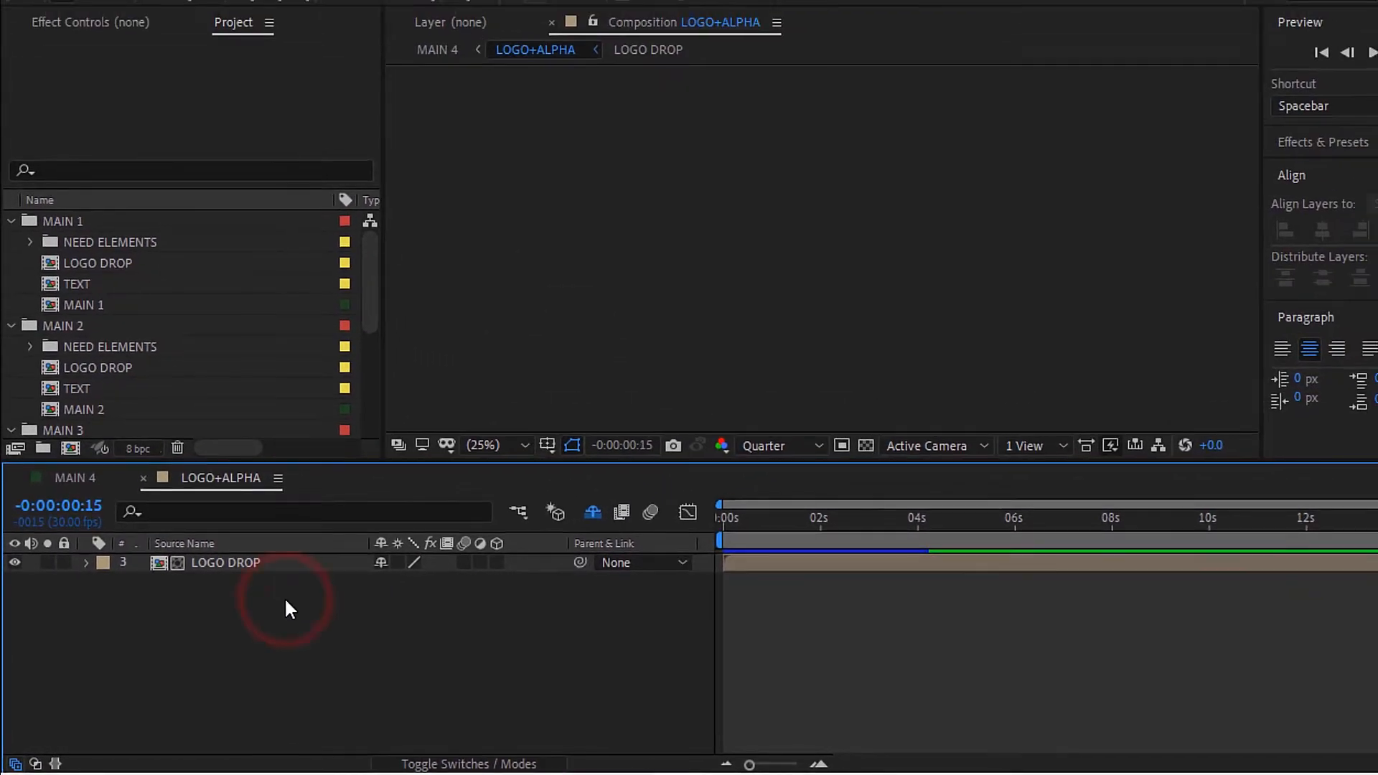
click(291, 560)
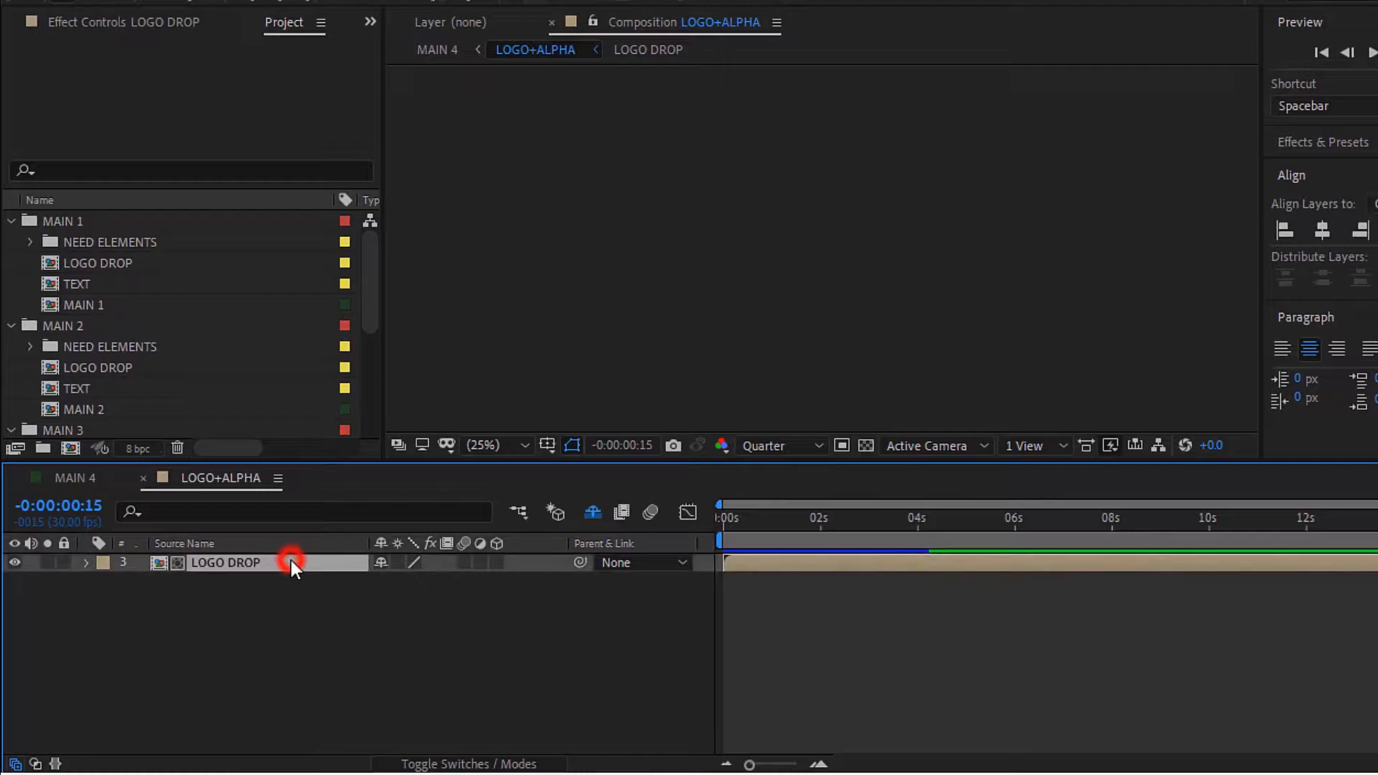
double_click(299, 562)
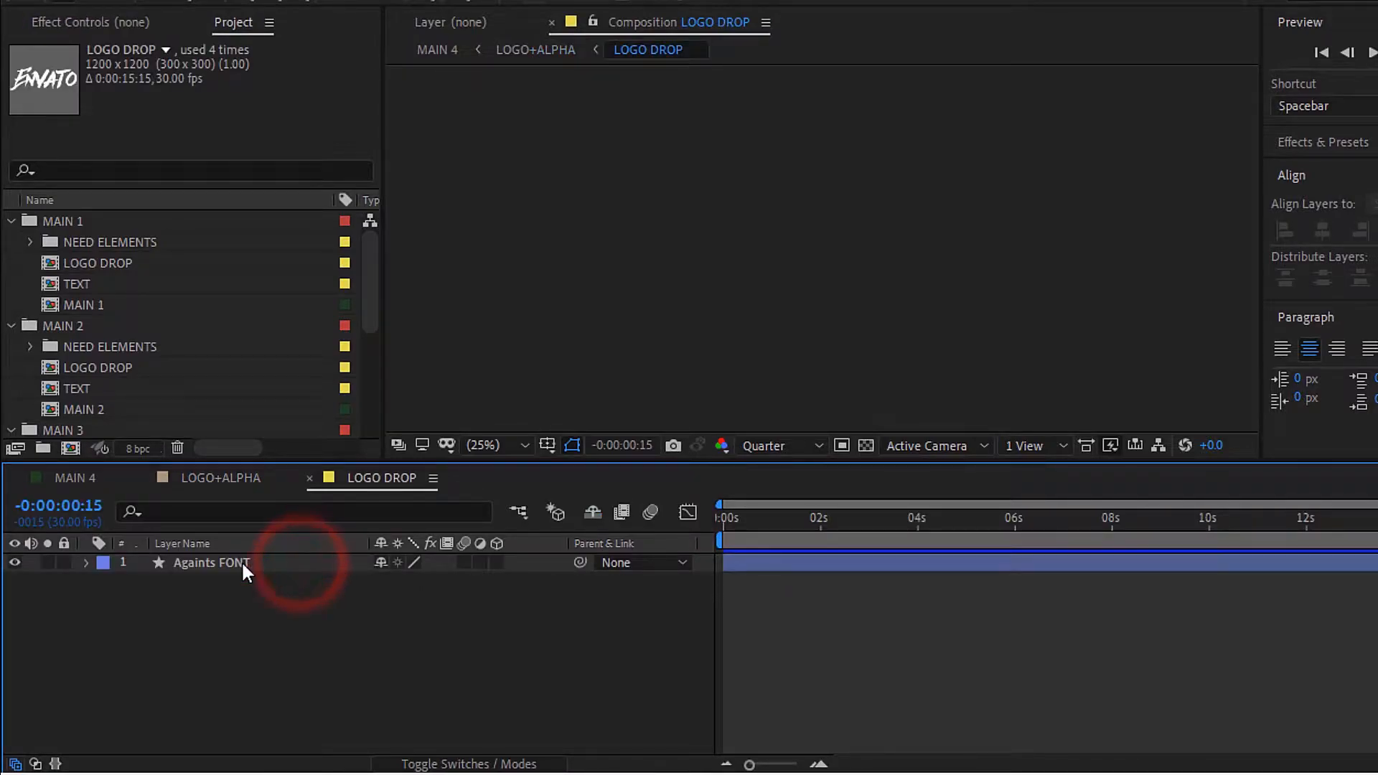
click(237, 562)
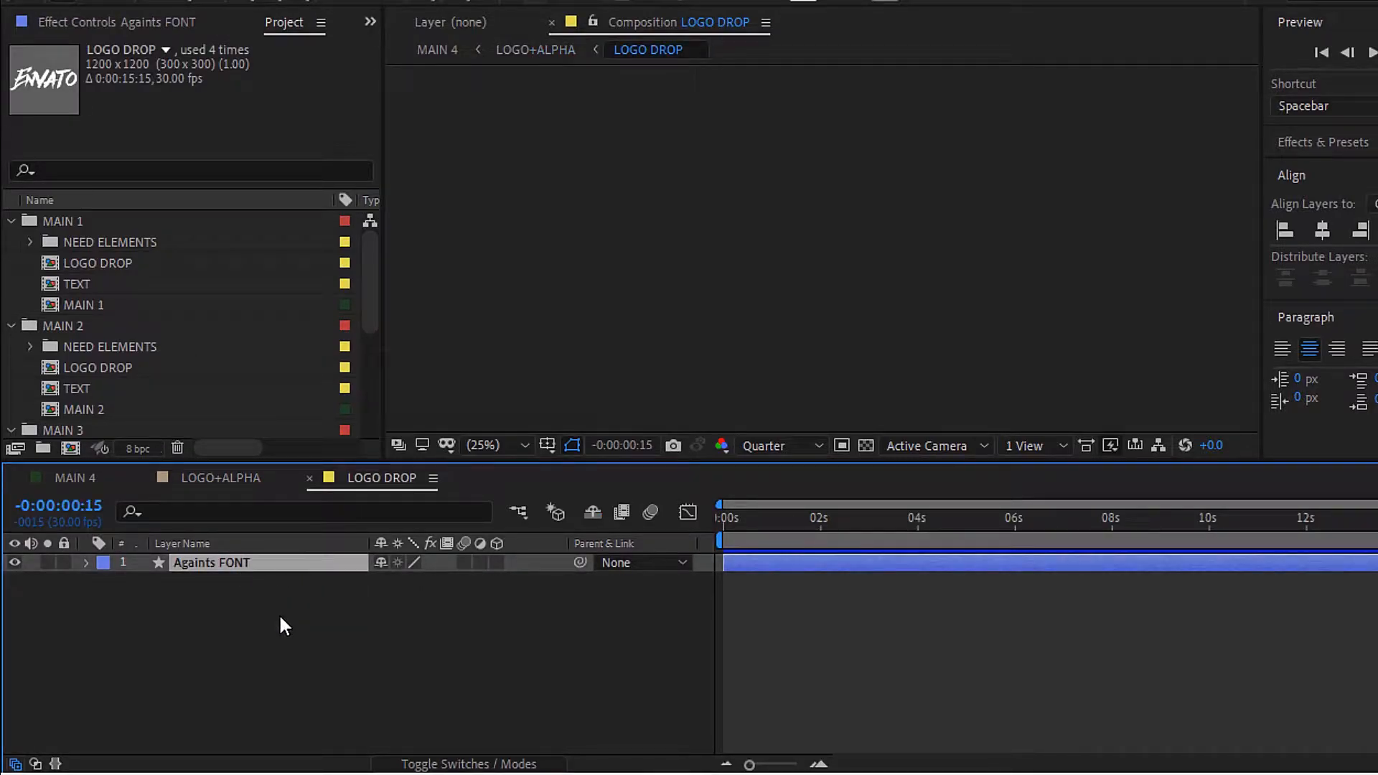
key(Delete)
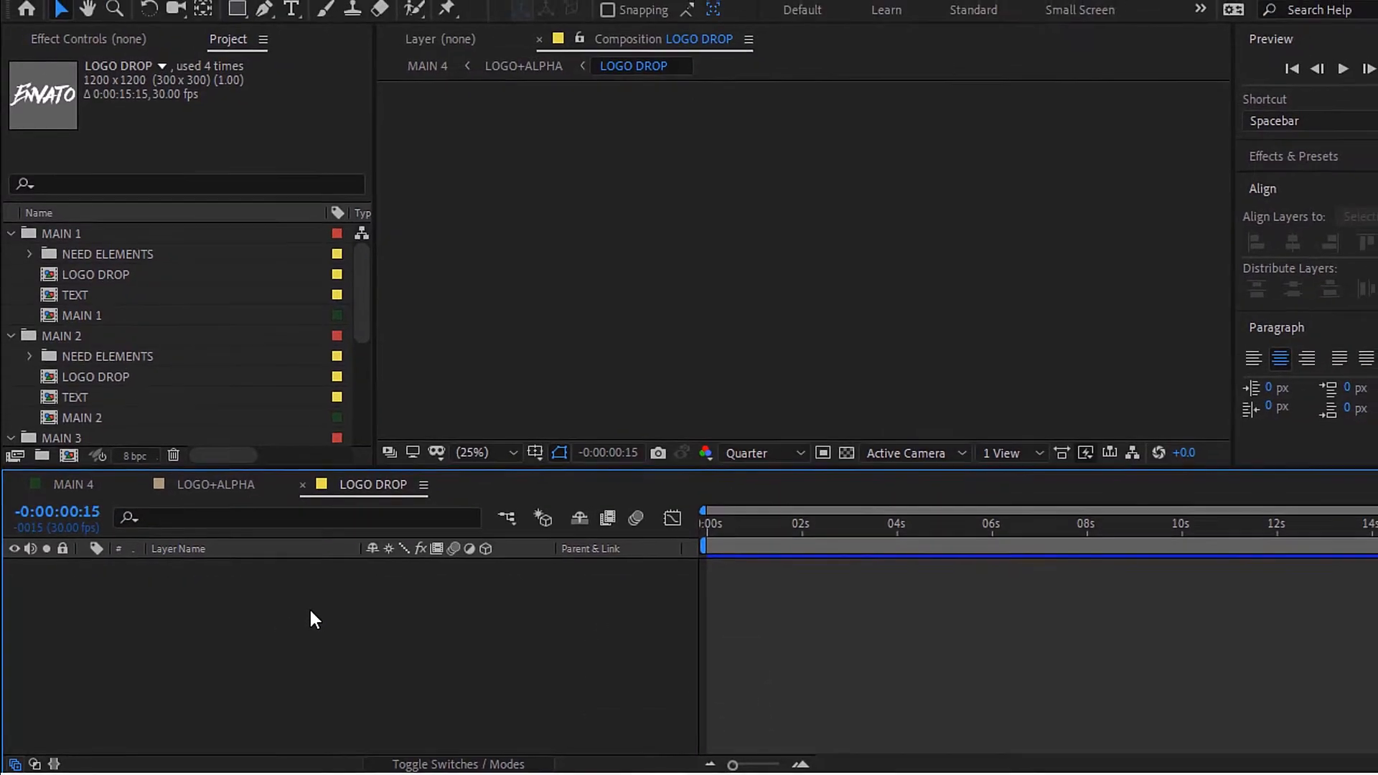
Import MD2.png from the Logo folder and place it as a layer in the LOGO DROP composition.
mouse_move(273, 765)
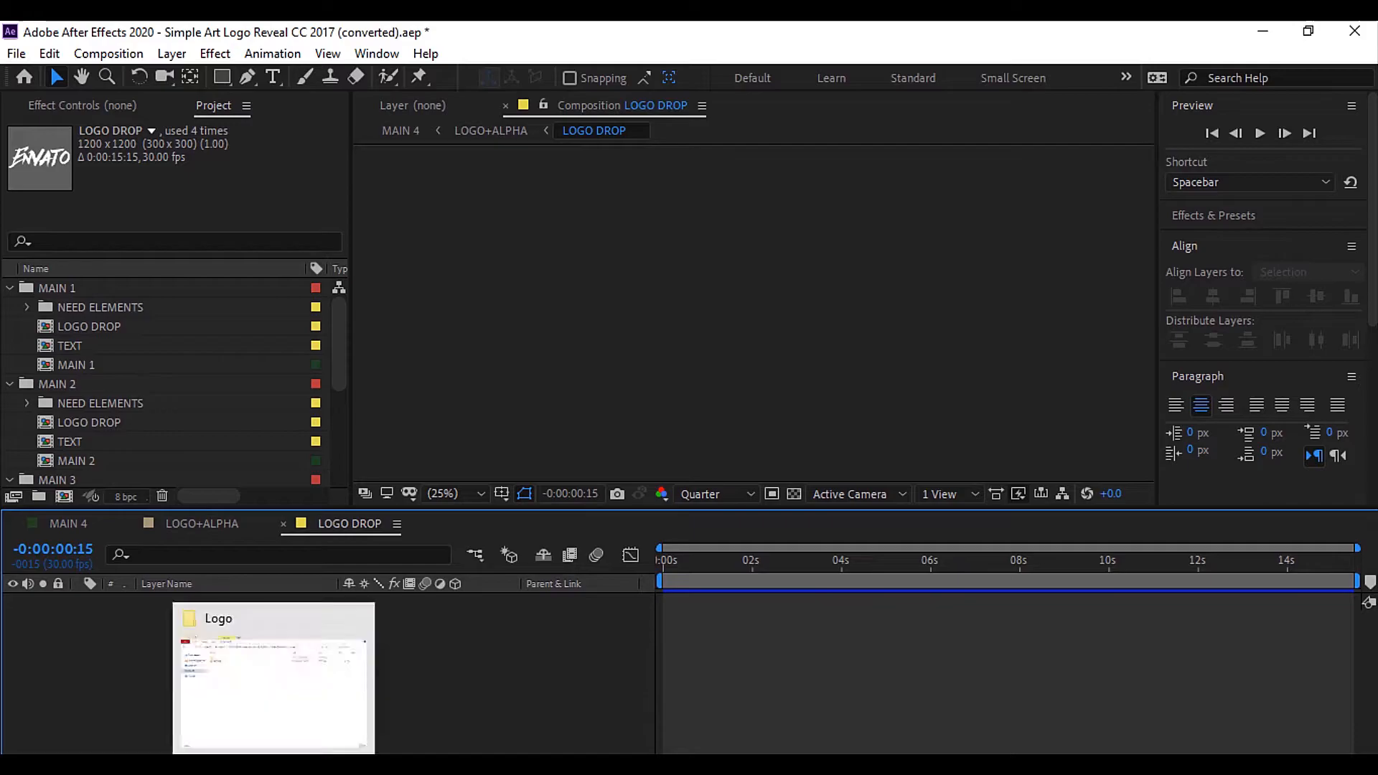
click(295, 697)
click(373, 199)
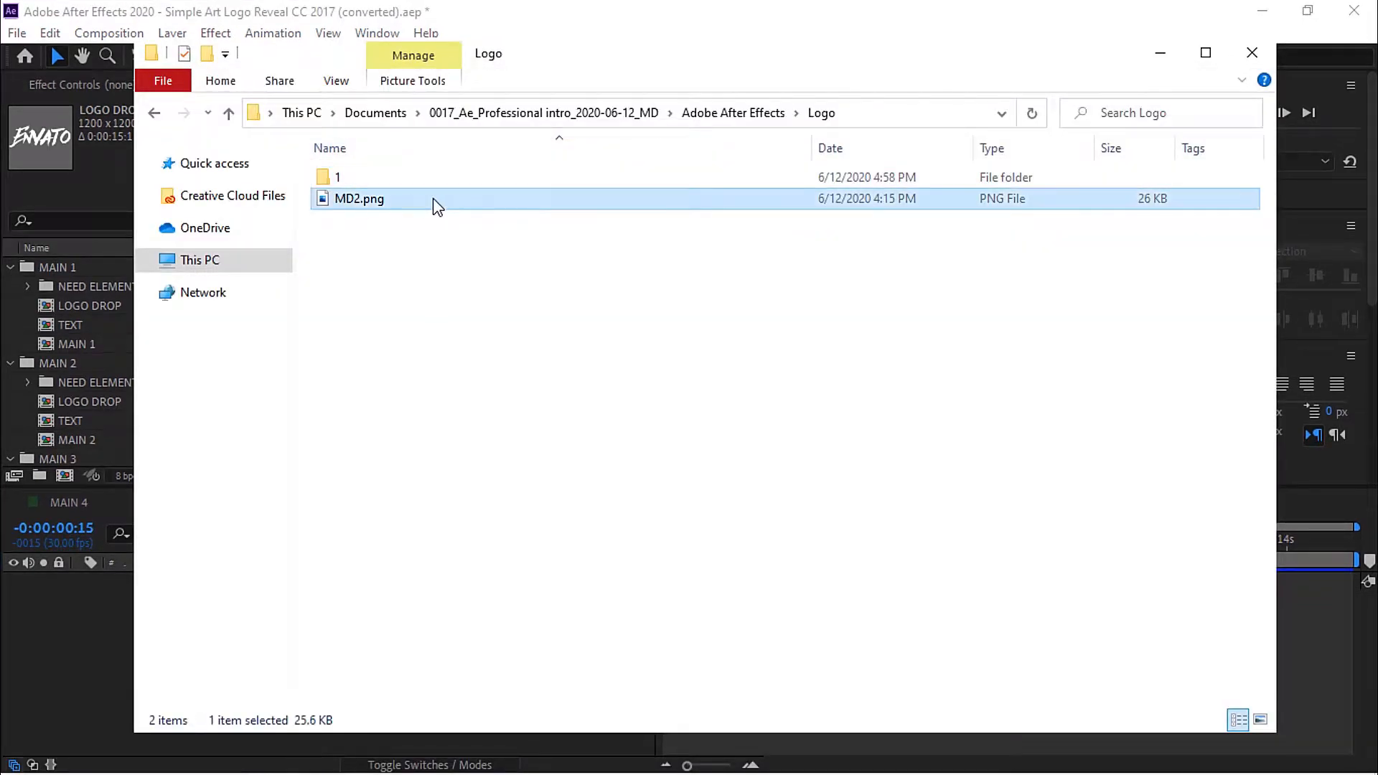
drag(66, 668, 85, 664)
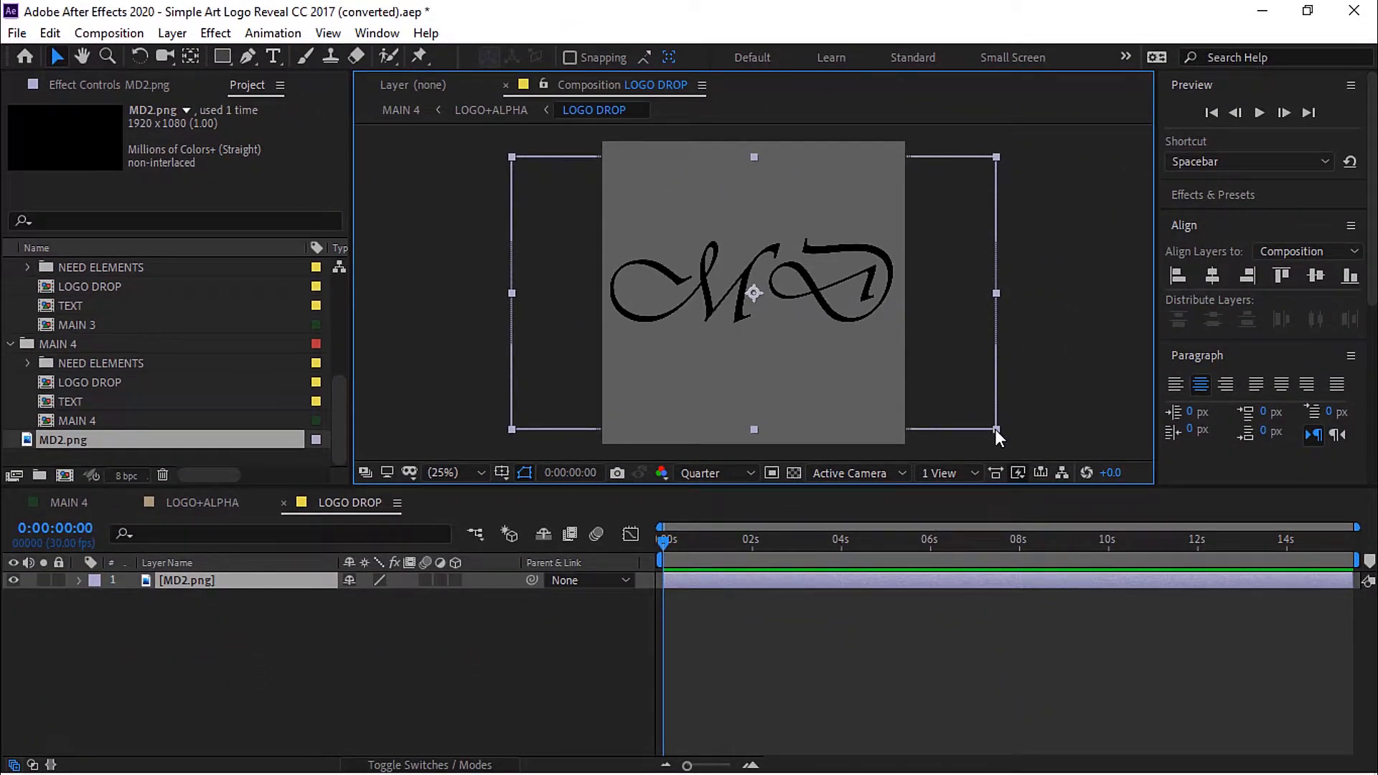
Scale the MD2.png layer down slightly so the logo fits inside the LOGO DROP frame with a small side margin.
drag(995, 429, 963, 407)
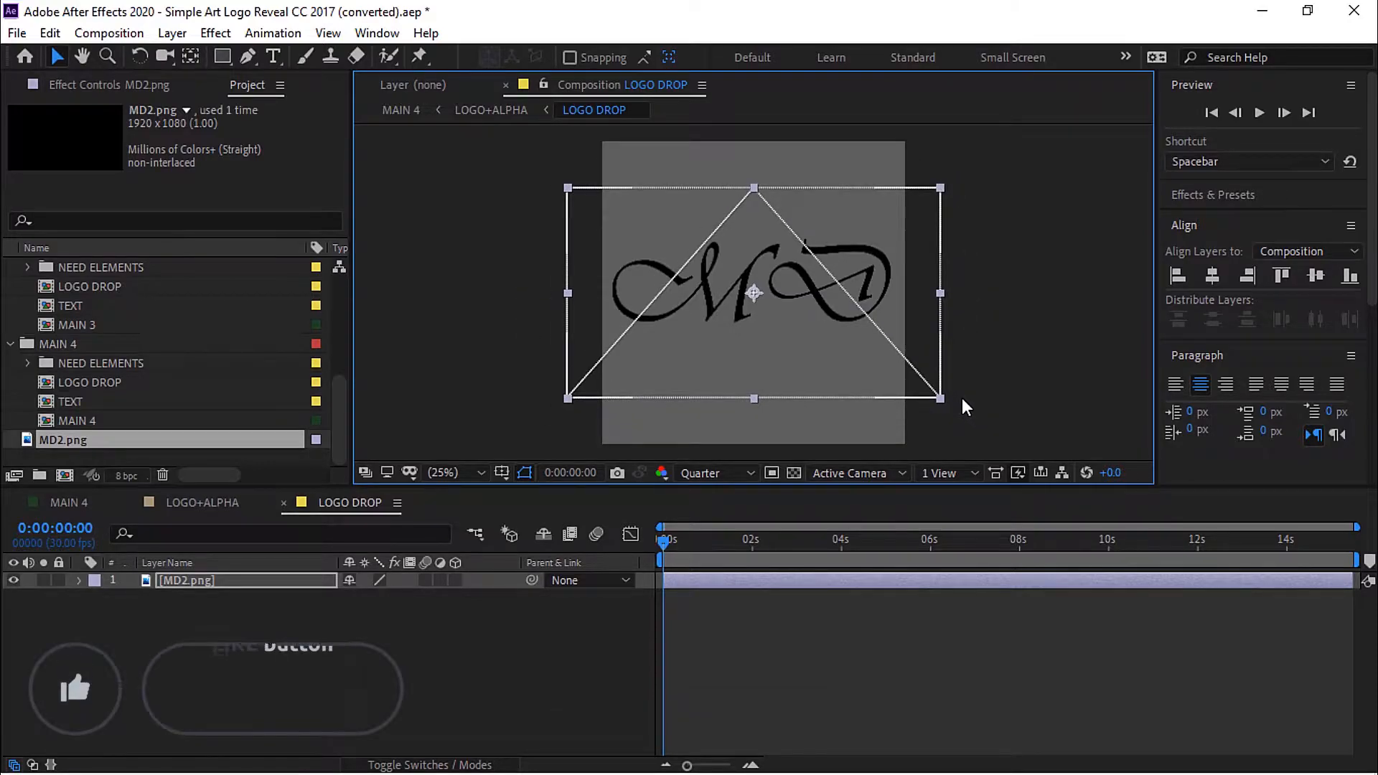
drag(962, 398, 961, 398)
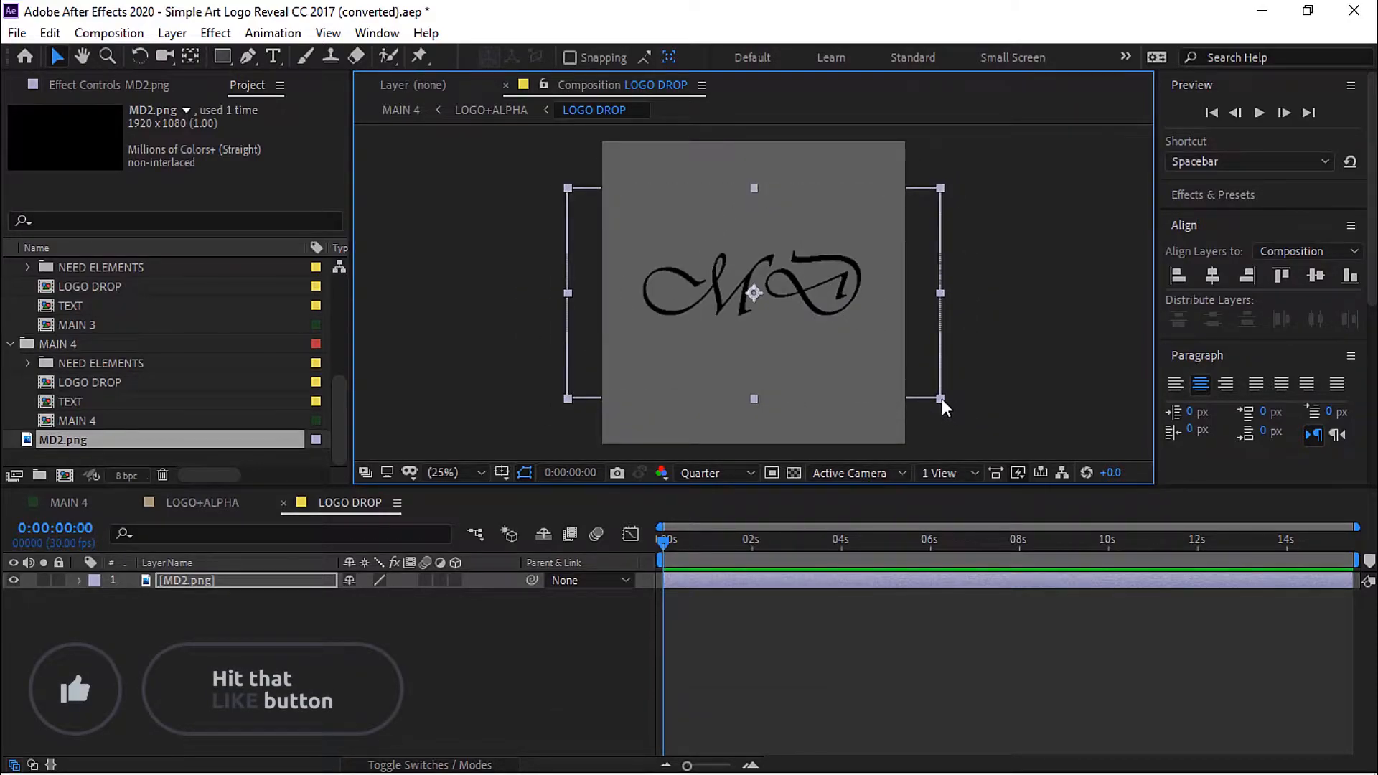
click(951, 404)
click(294, 580)
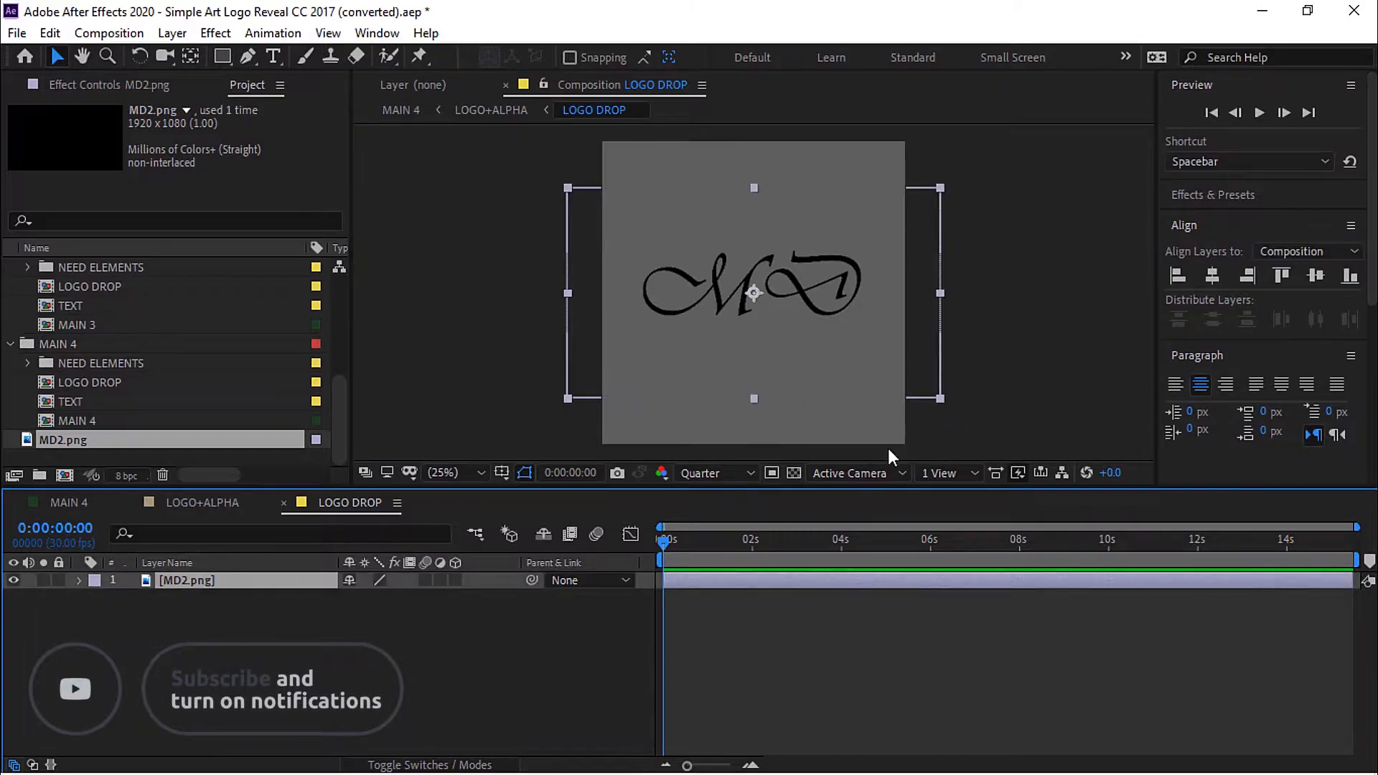
drag(941, 399, 985, 423)
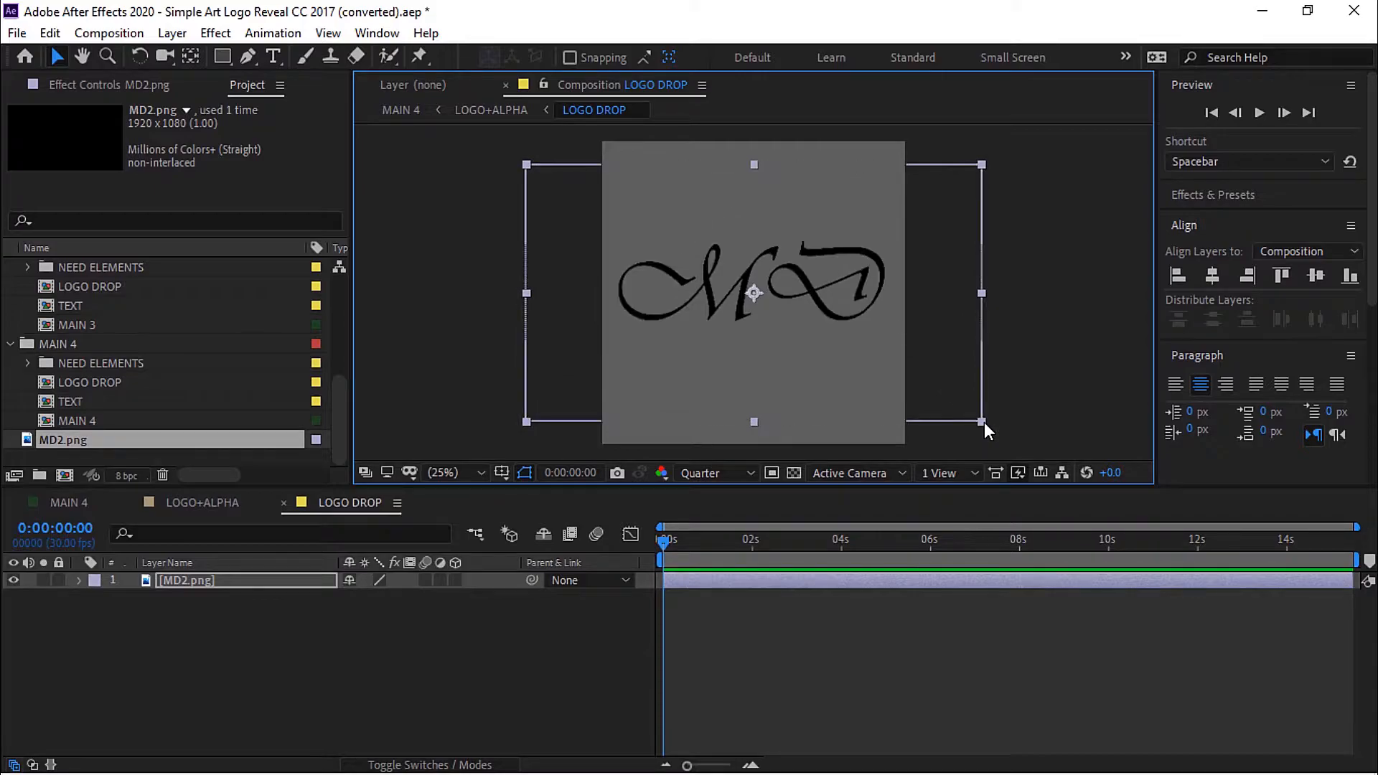
Scrub through the LOGO+ALPHA composition to check the new logo's reveal, then return to its first frame.
click(197, 501)
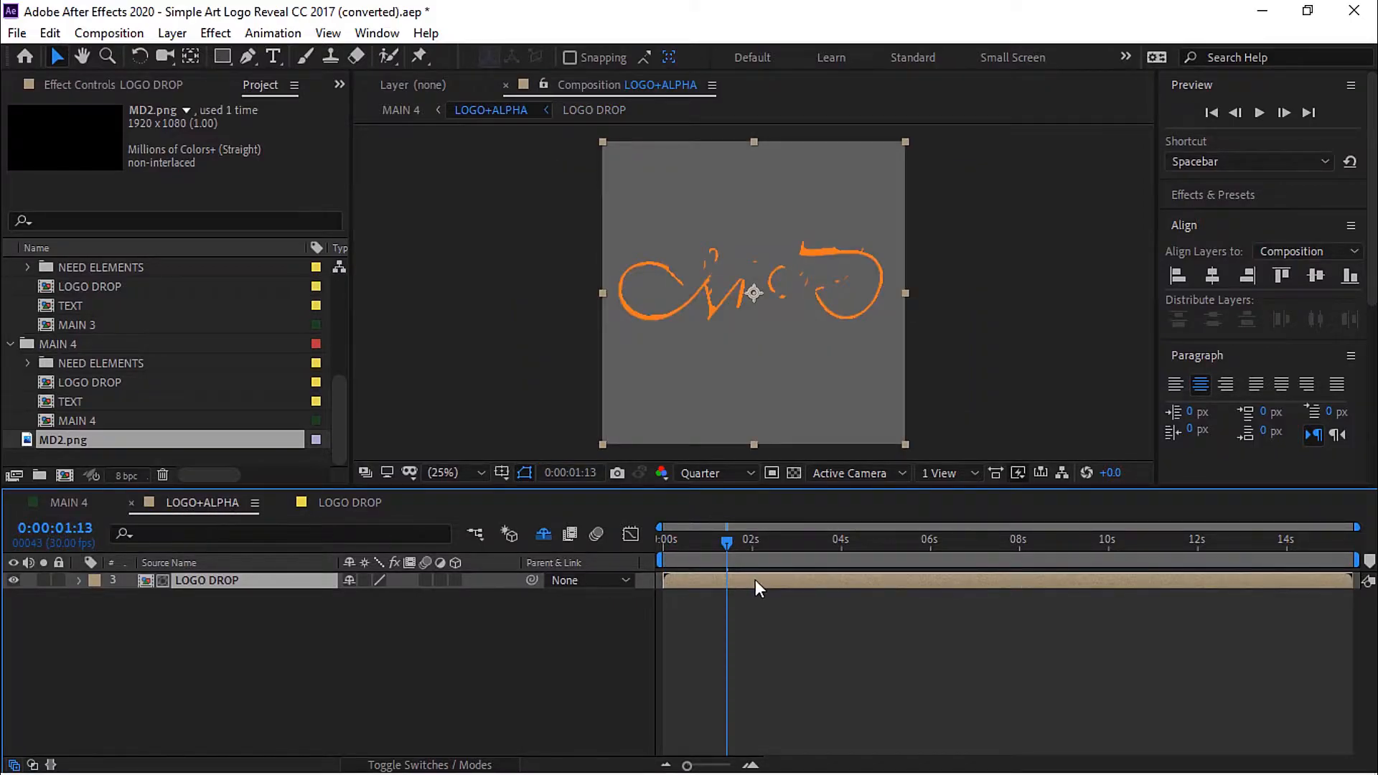
drag(730, 541, 757, 567)
key(Home)
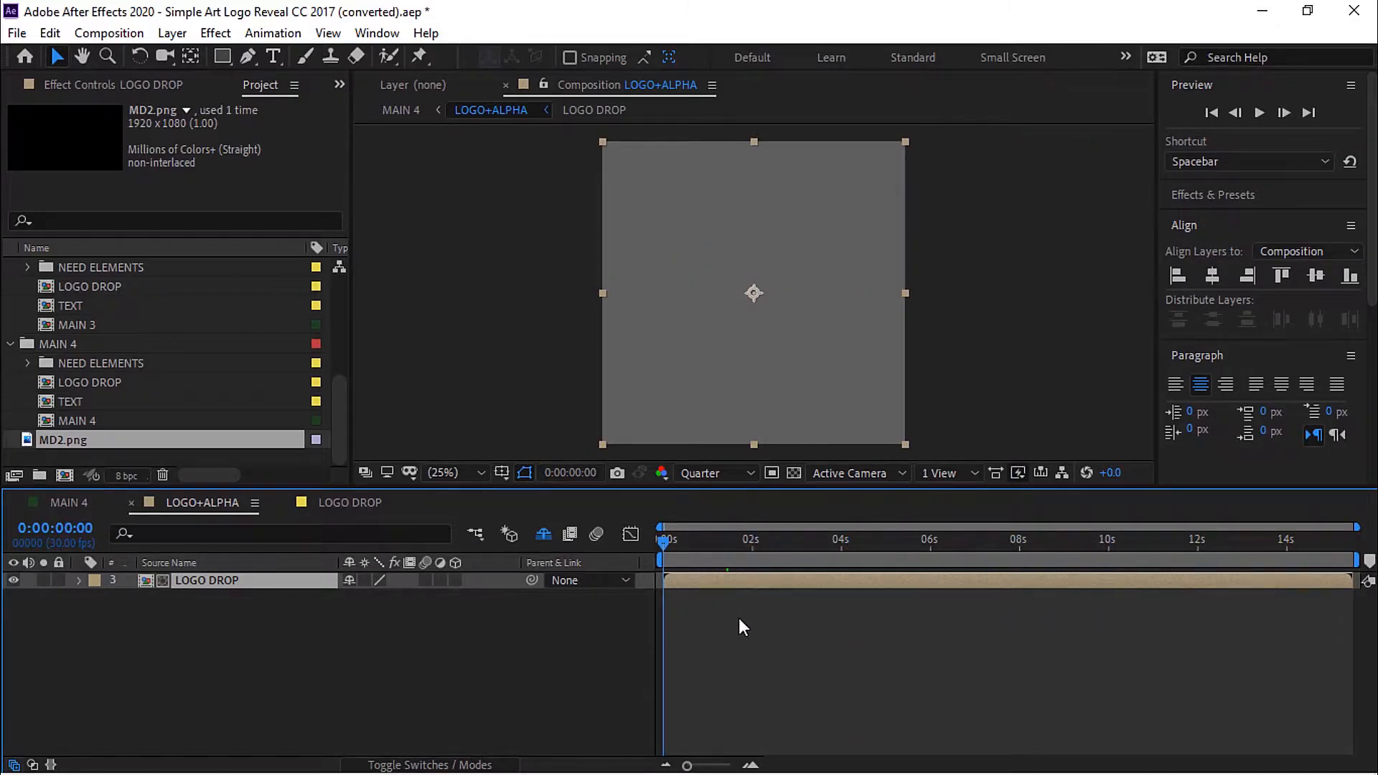
Return to the MAIN 4 composition and play its animation from the first frame to check the new logo's reveal.
click(67, 501)
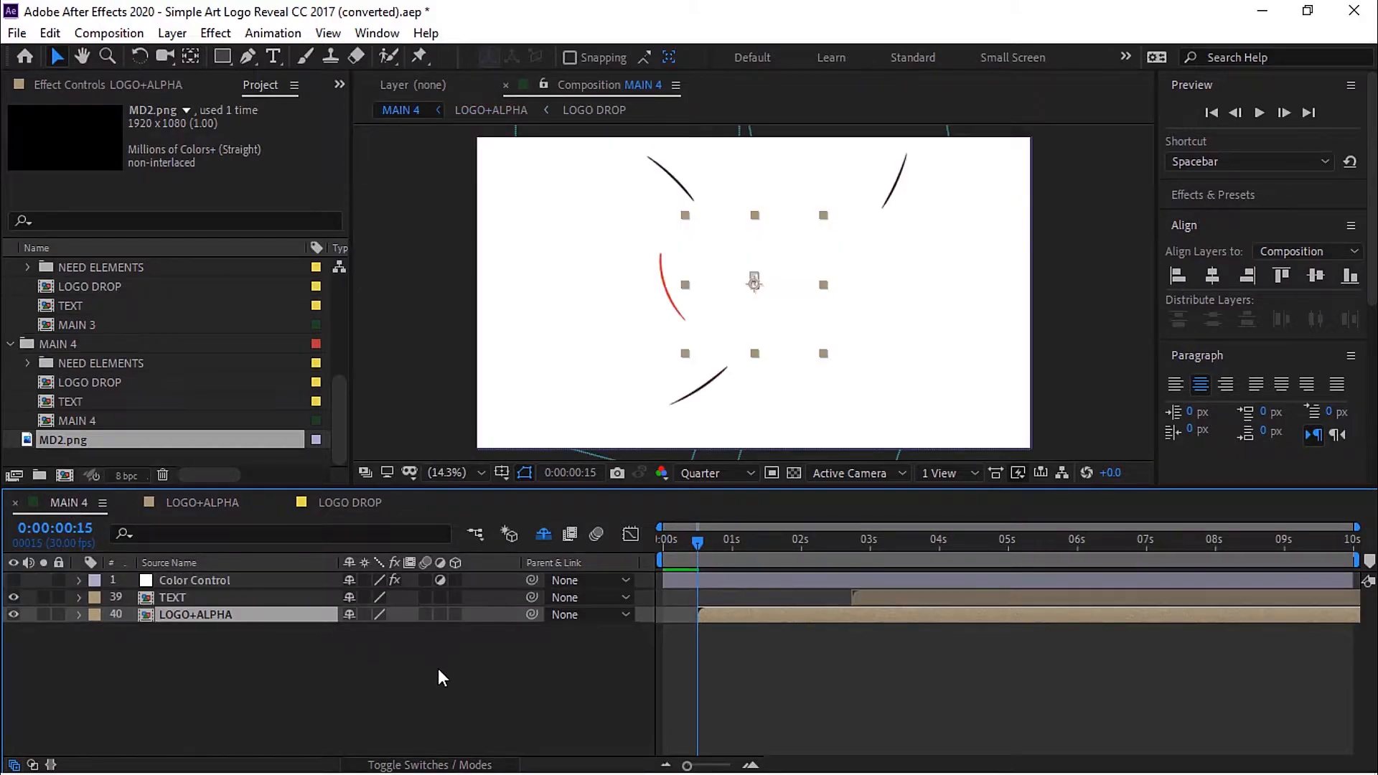
drag(698, 545, 643, 553)
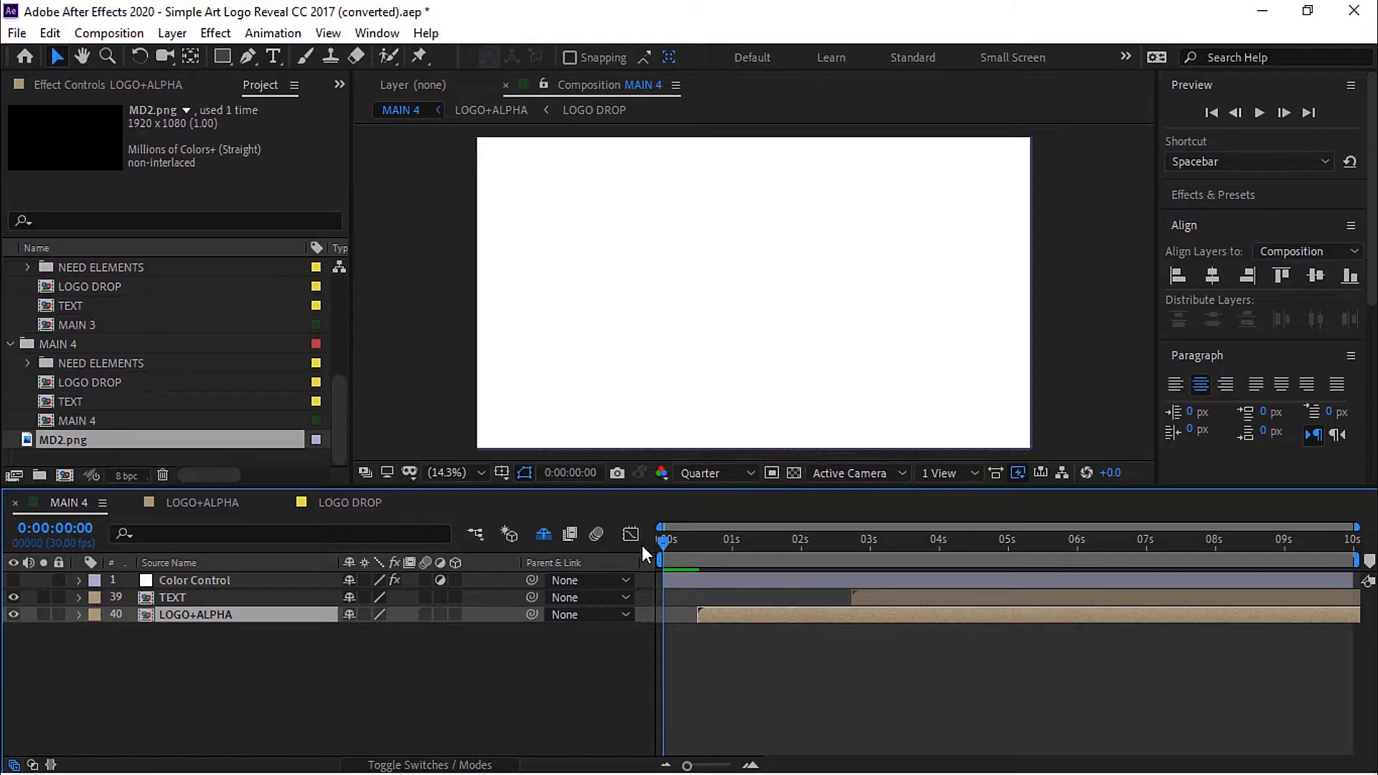
key(space)
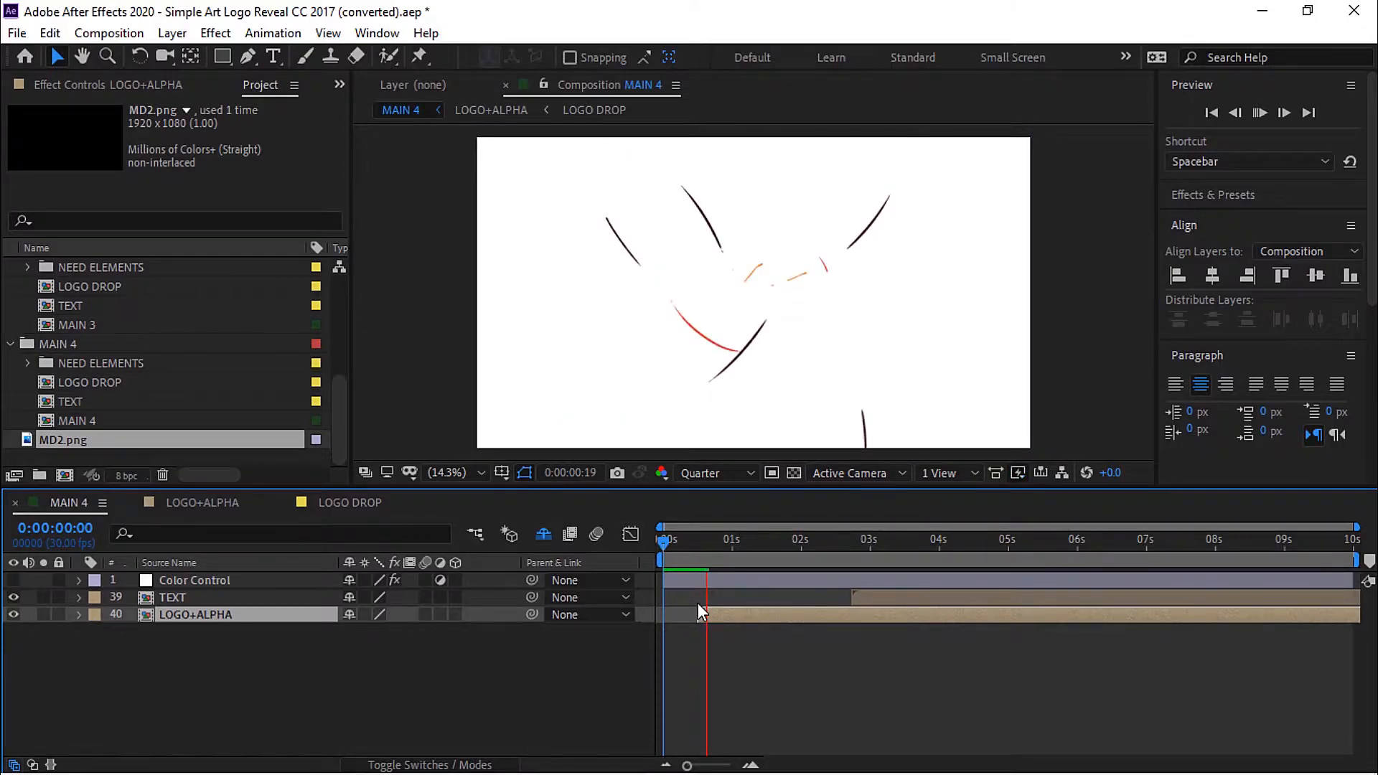
key(space)
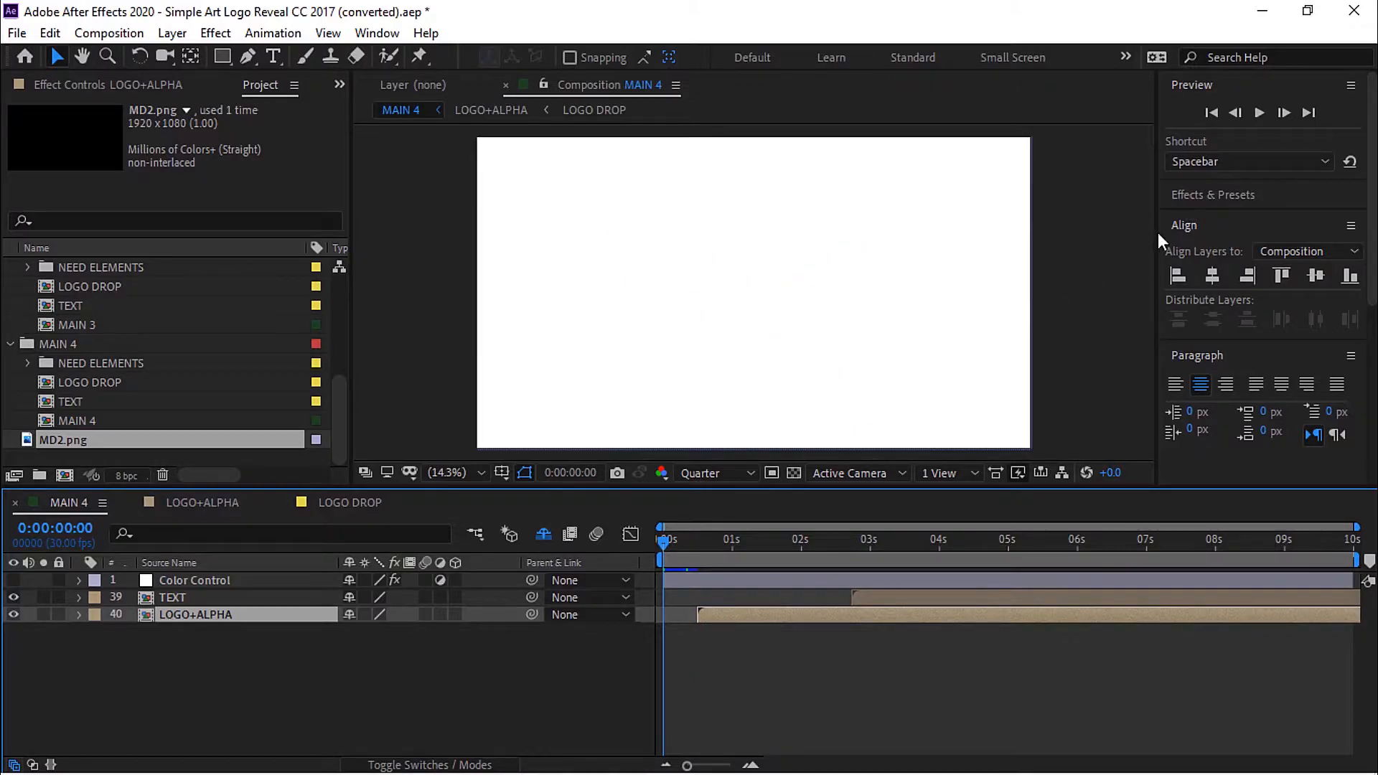
click(1262, 114)
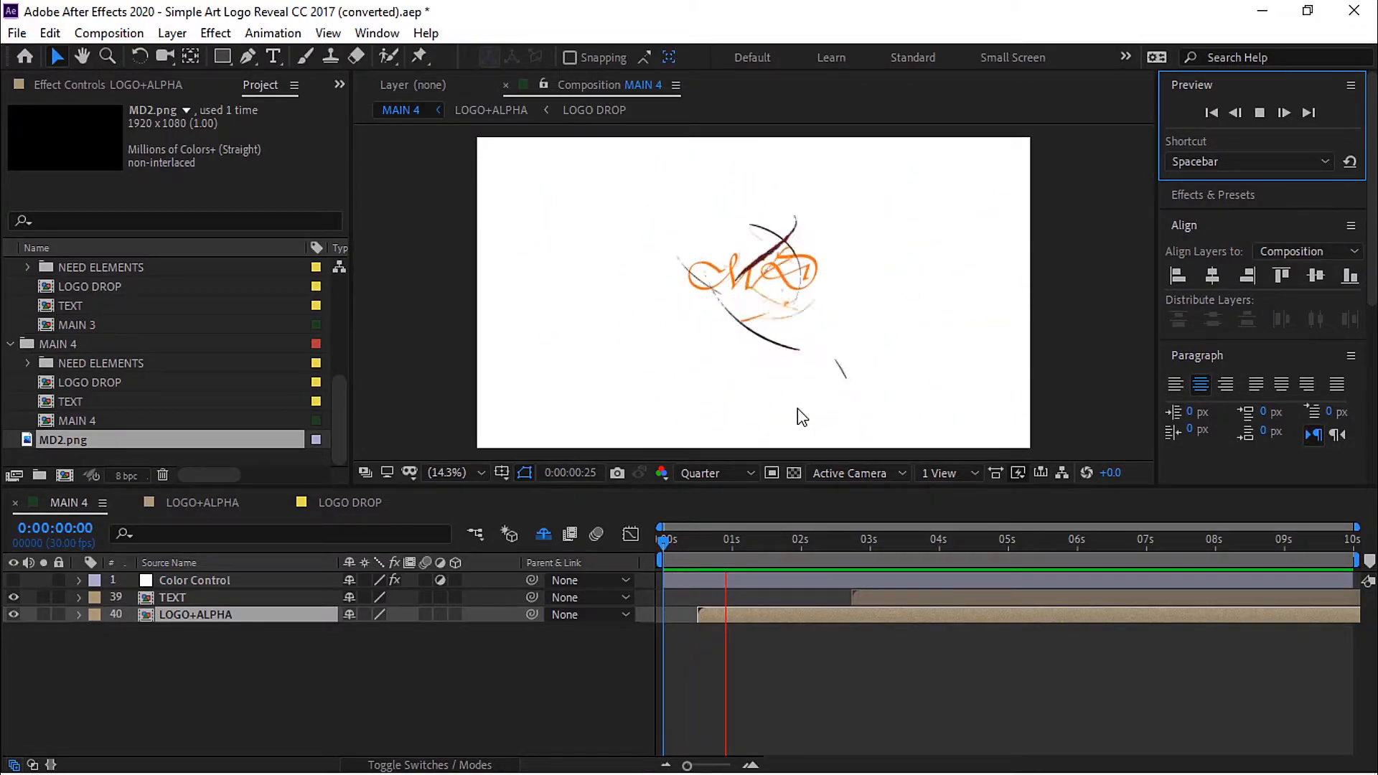
At 0:00:03:25 in MAIN 4, enlarge the LOGO+ALPHA layer to nearly double its size around the frame's centre.
drag(870, 554, 924, 584)
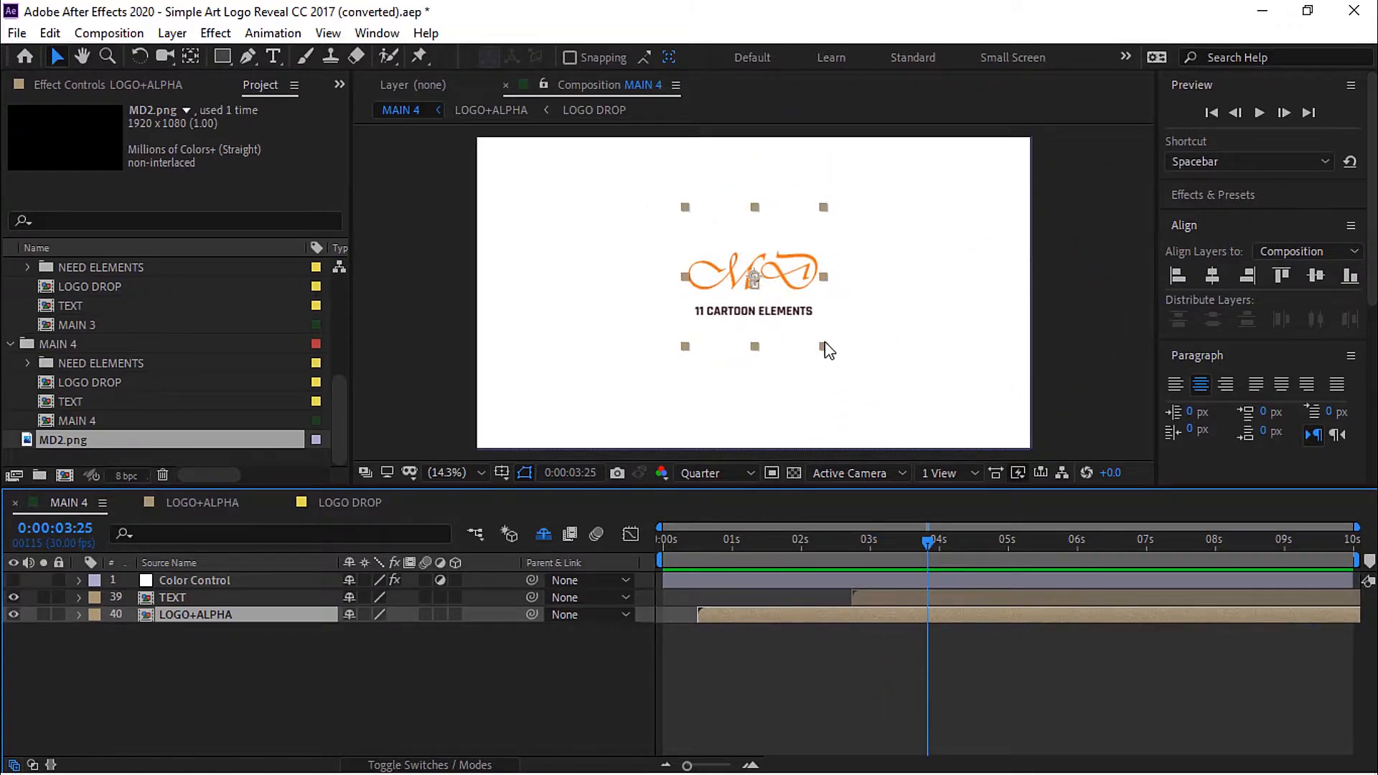
drag(824, 346, 887, 419)
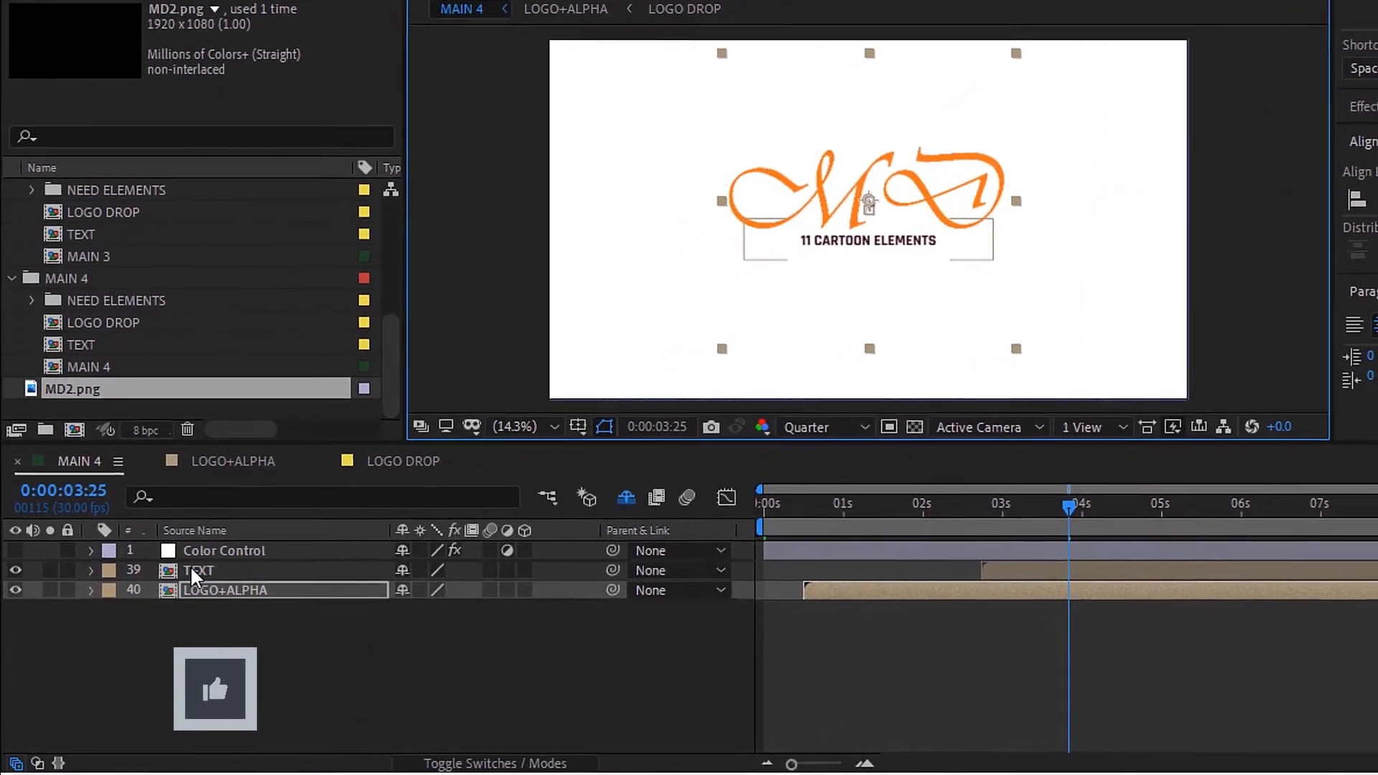
Open MAIN 4's nested TEXT composition and replace the wording of the 11 cartoon elements text layer with "EVERYTHING ps".
click(168, 596)
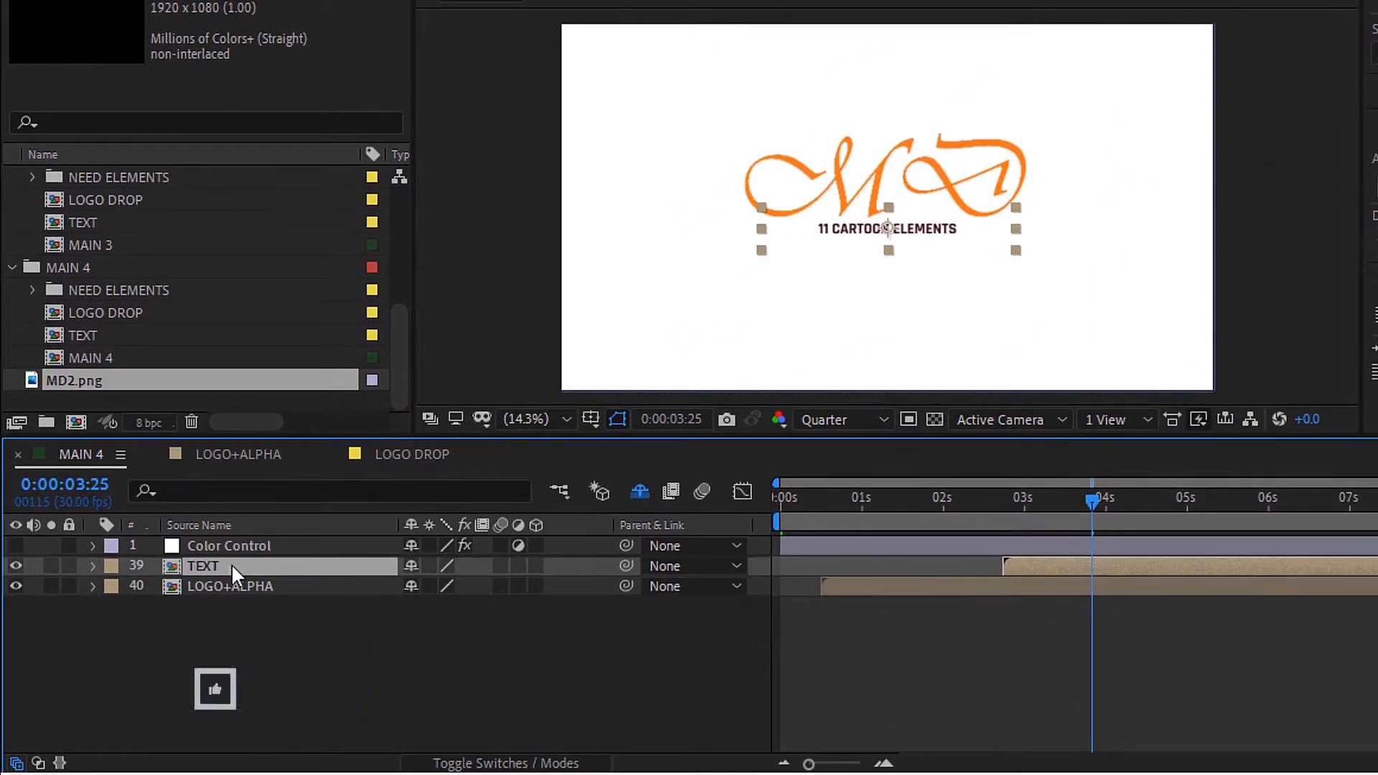
double_click(305, 564)
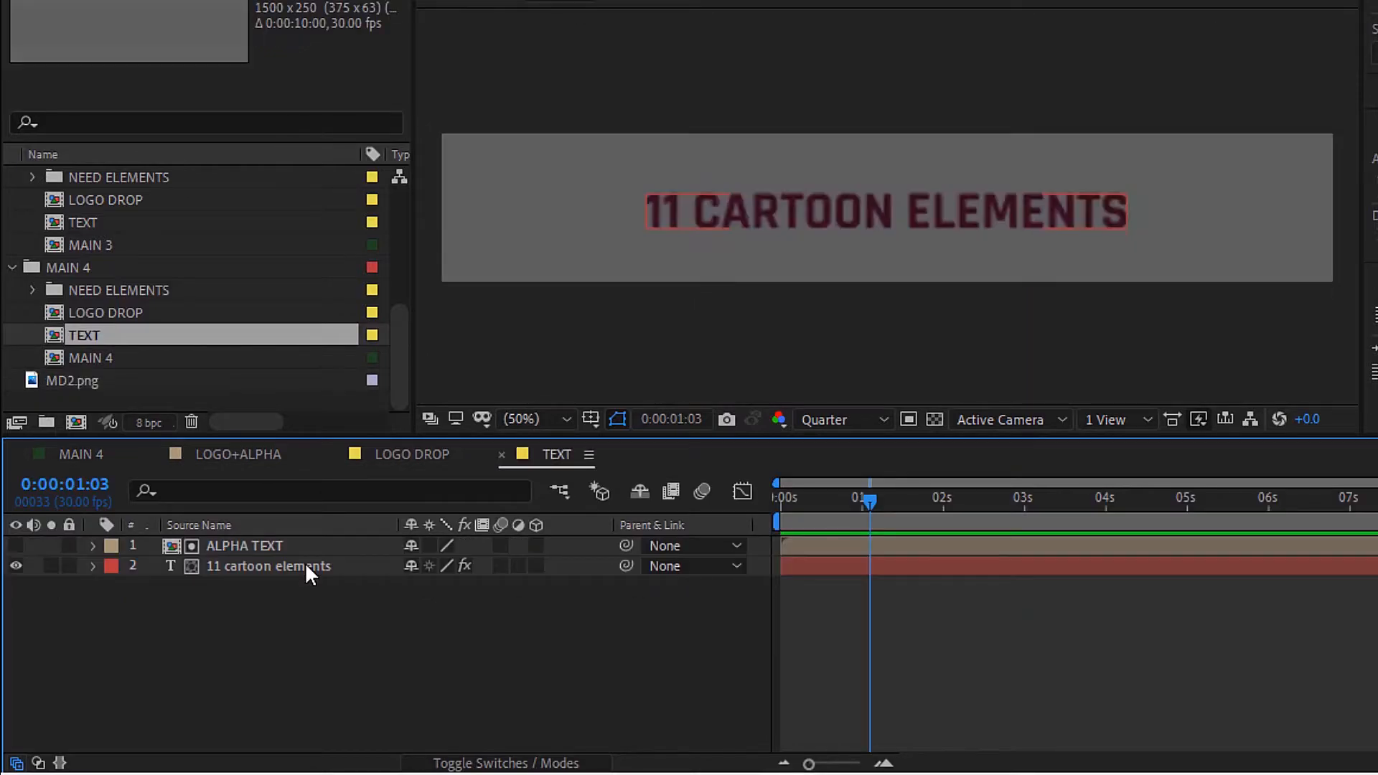
click(304, 566)
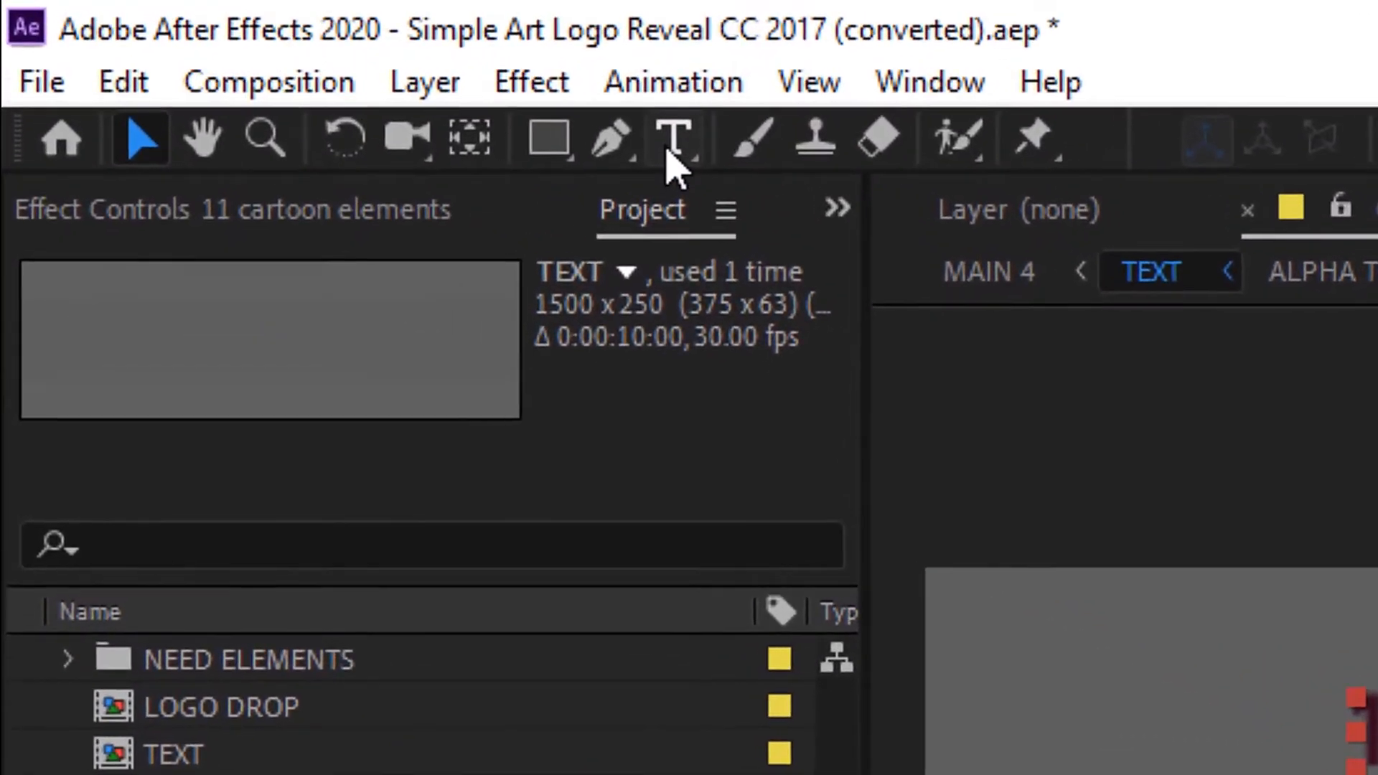
click(454, 93)
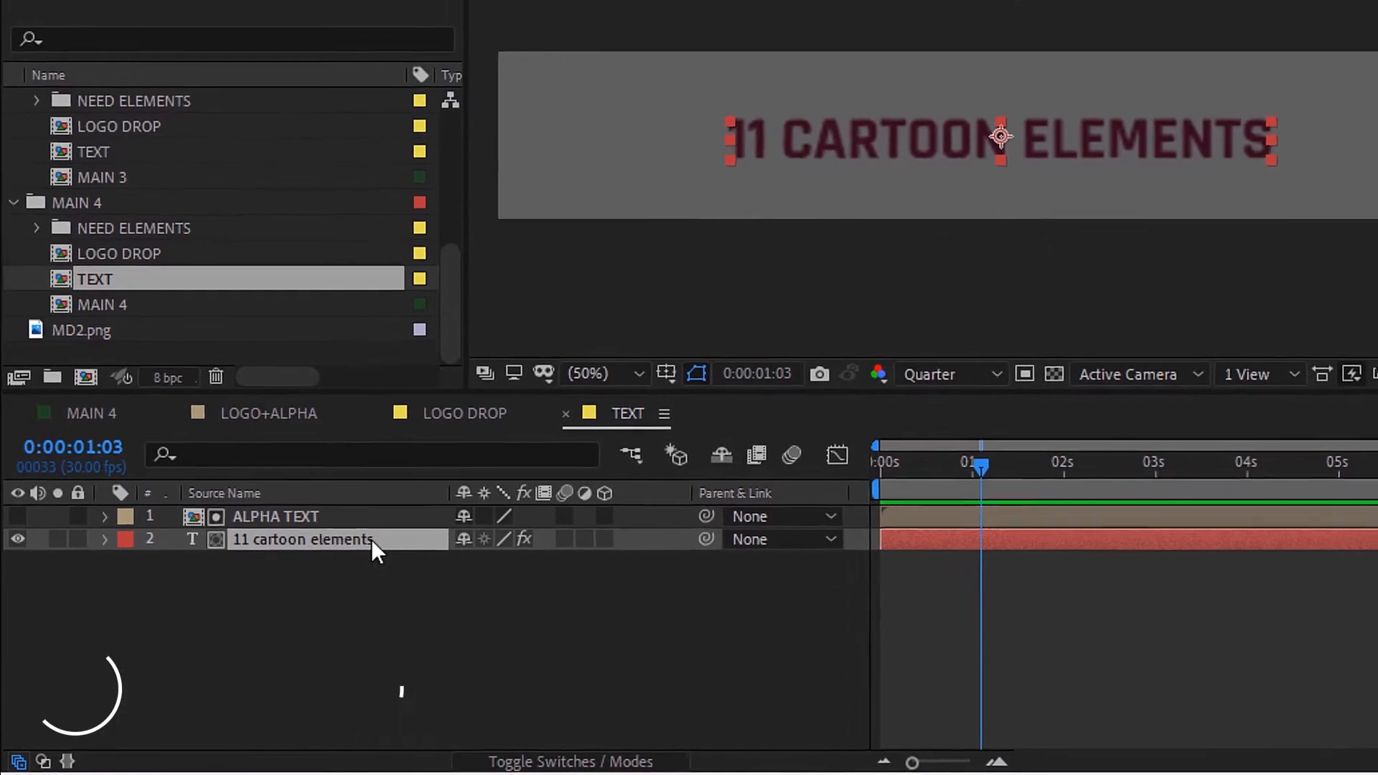
click(303, 583)
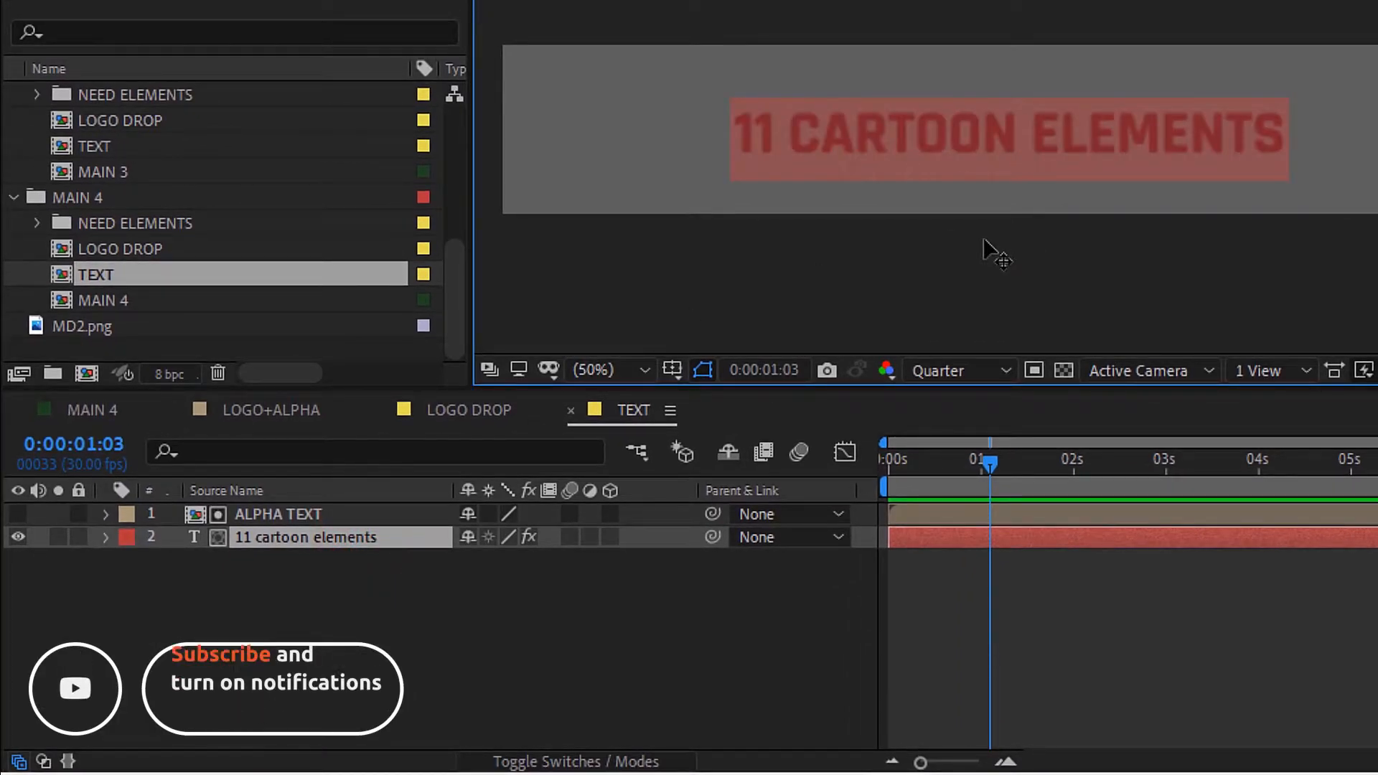
text(EVERYTHING ps)
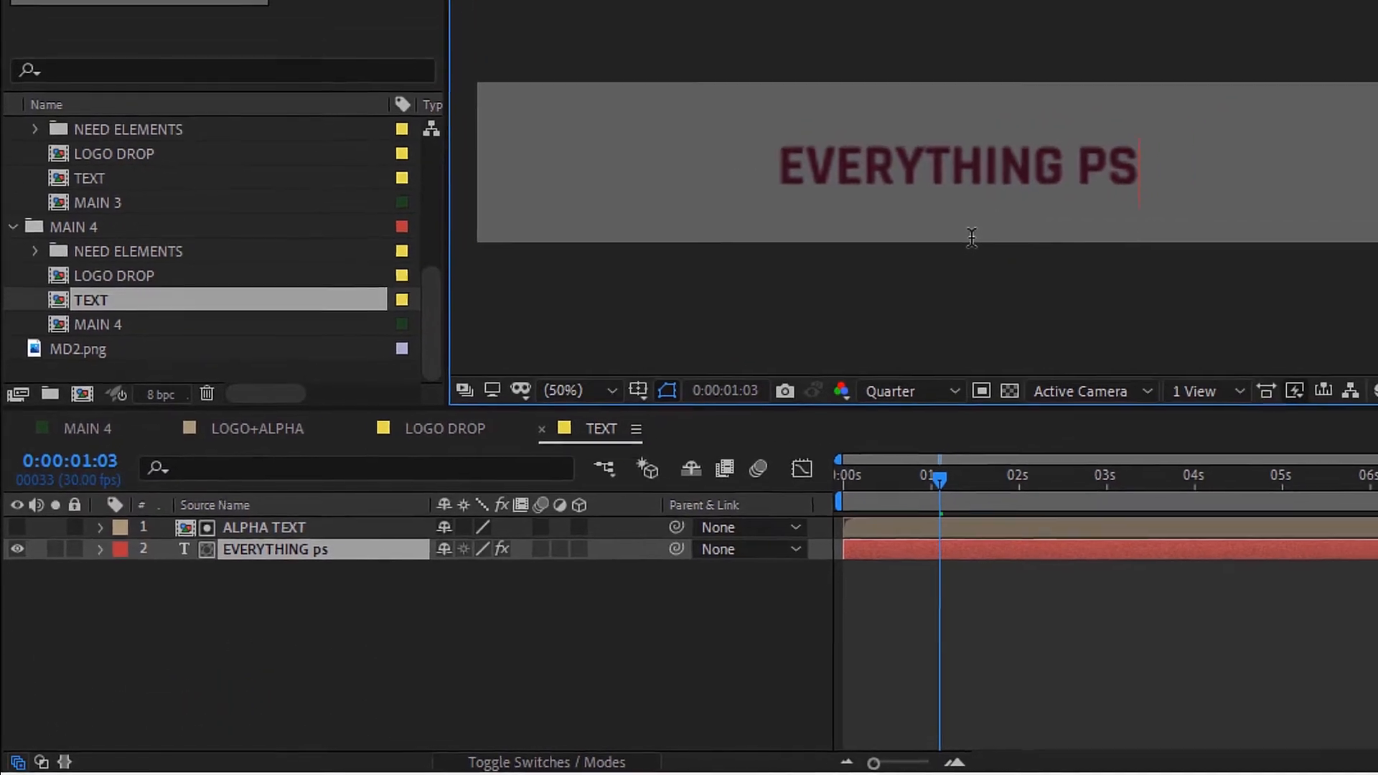
Select all of the EVERYTHING ps text, try the Ravie font on it and set its font to Sarina.
key(ctrl+a)
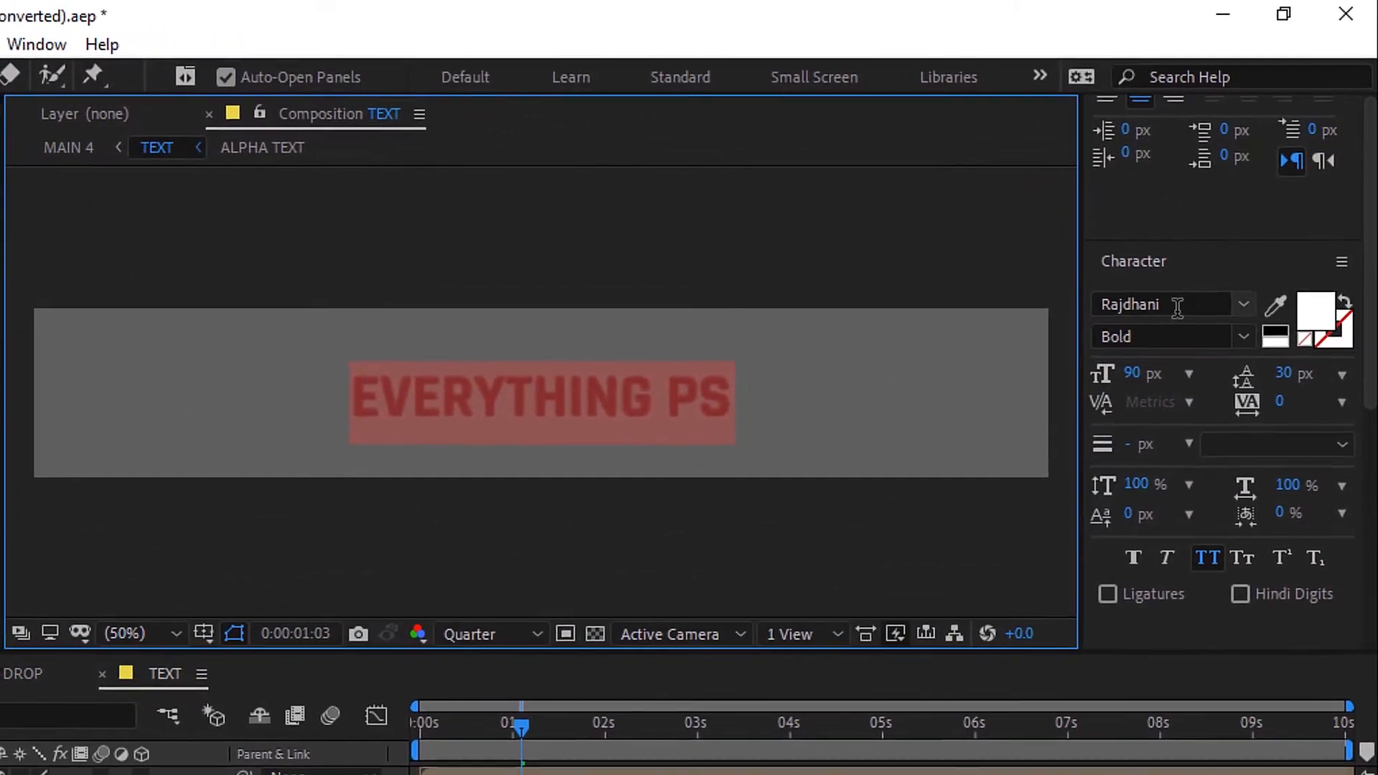
click(1177, 307)
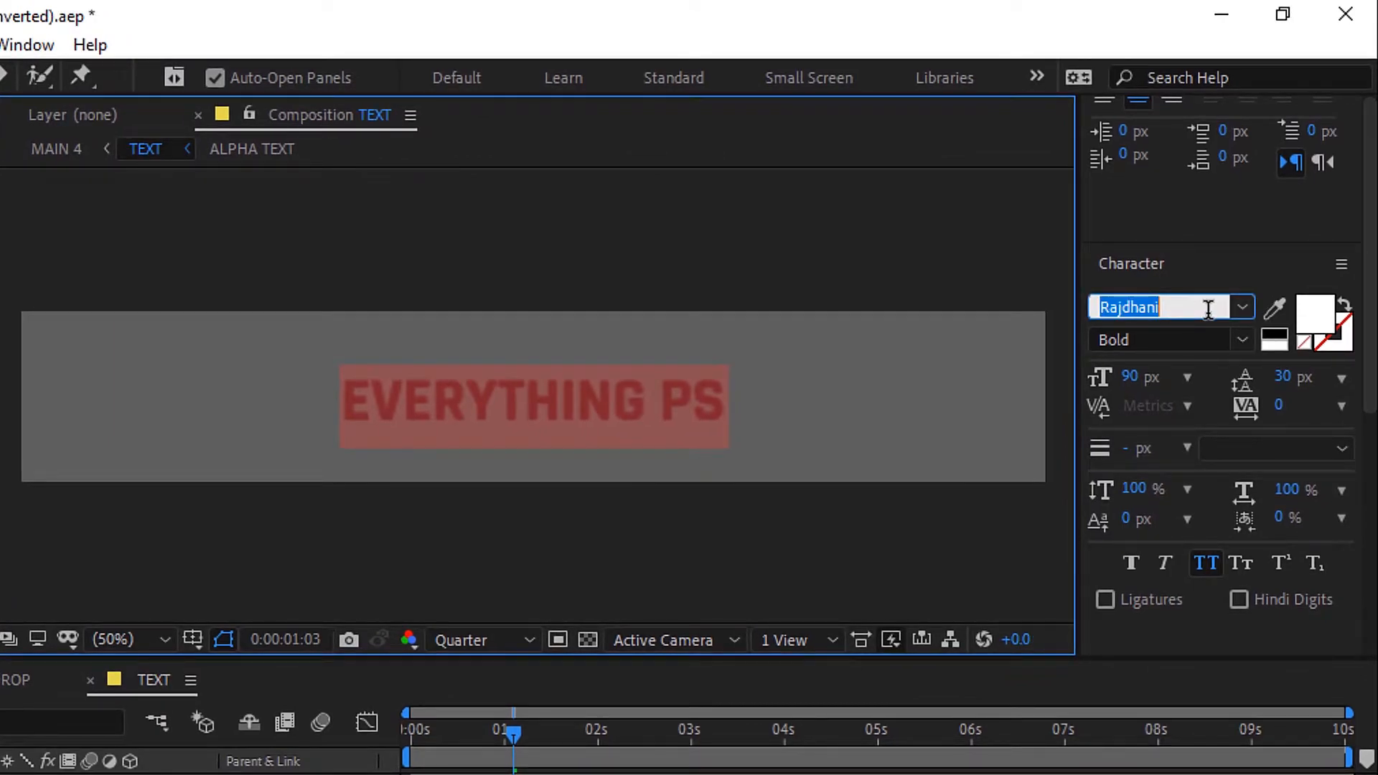
click(1208, 308)
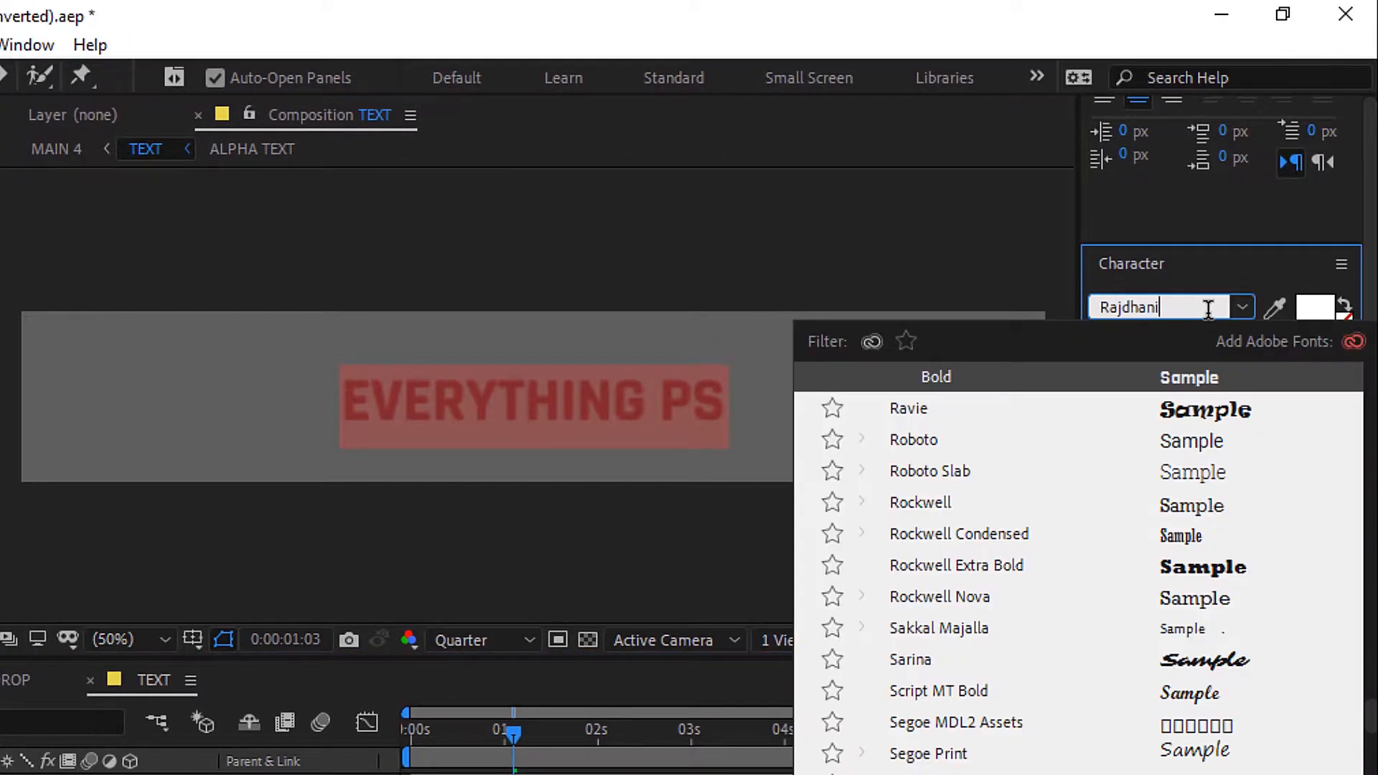
click(1164, 416)
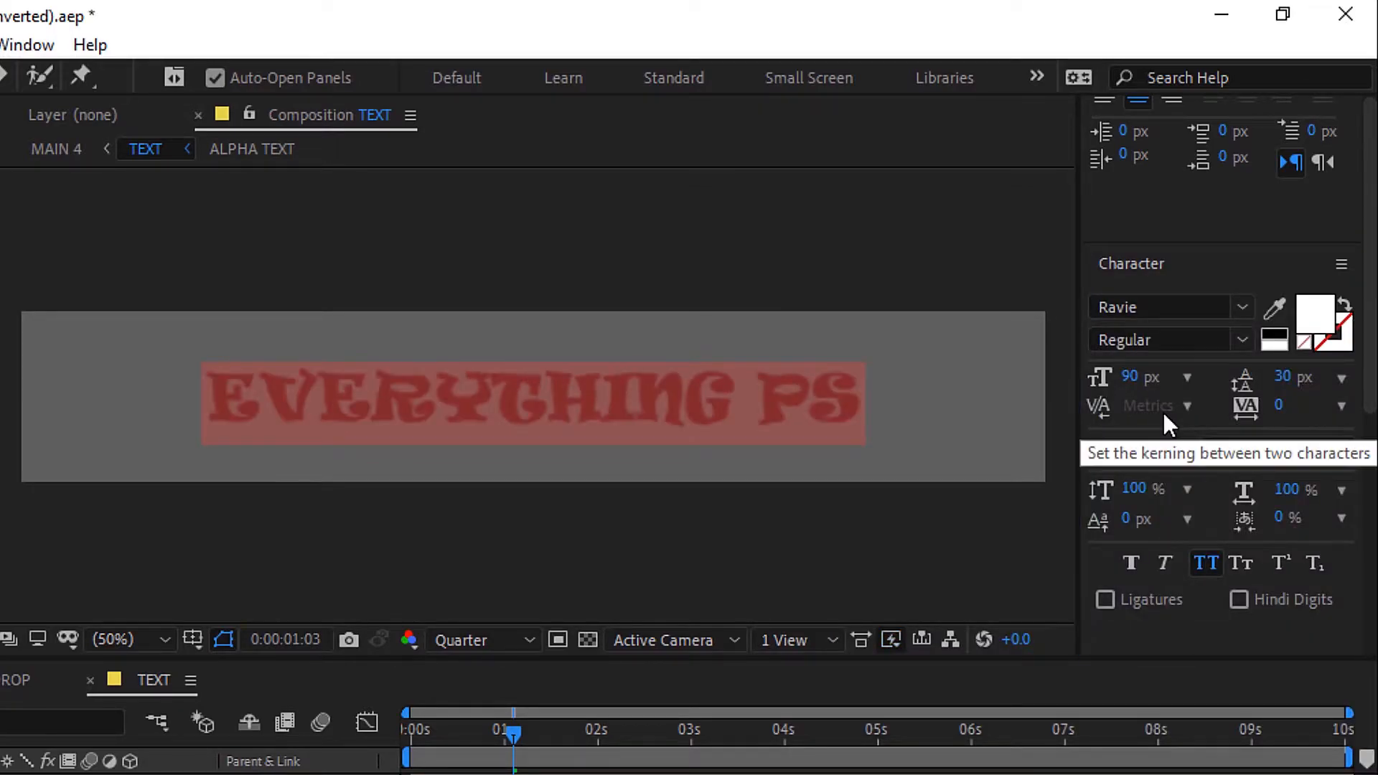
click(1170, 307)
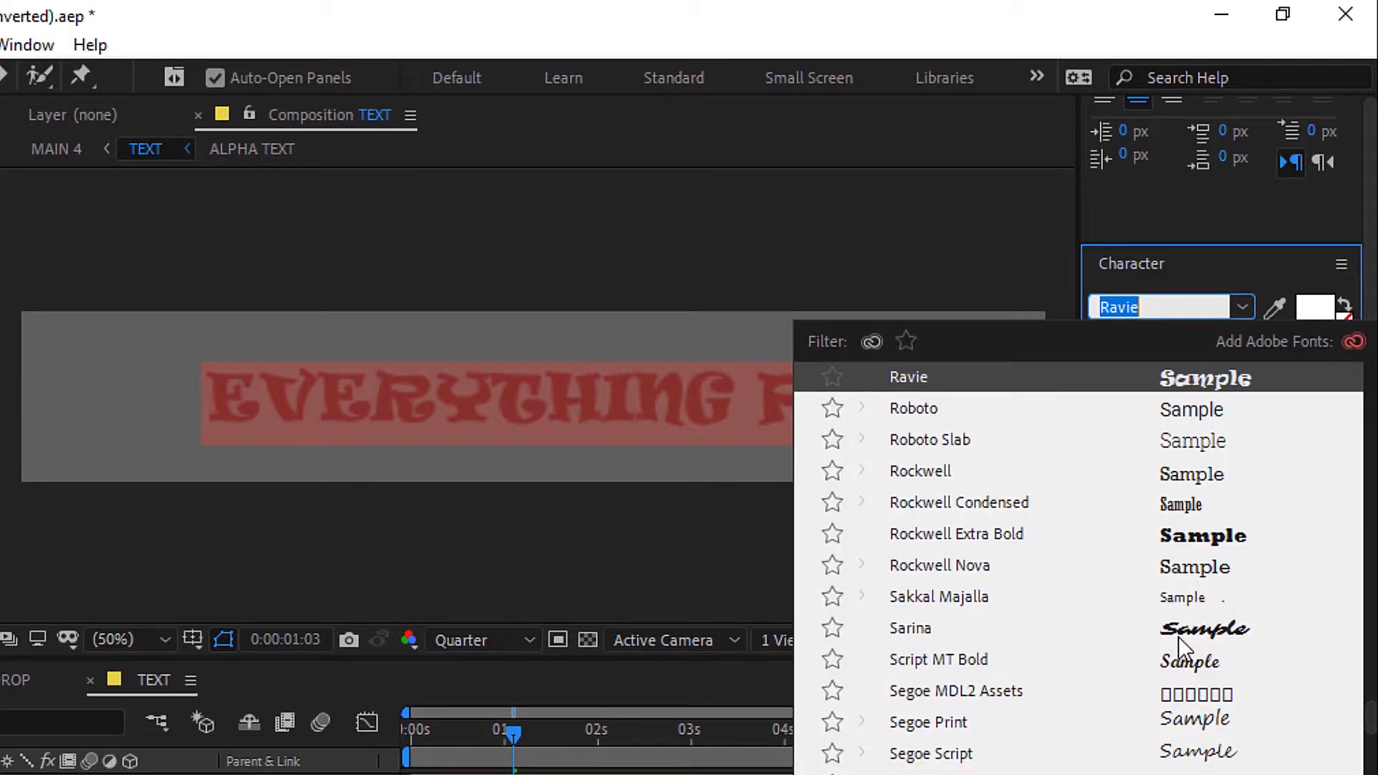
click(1219, 632)
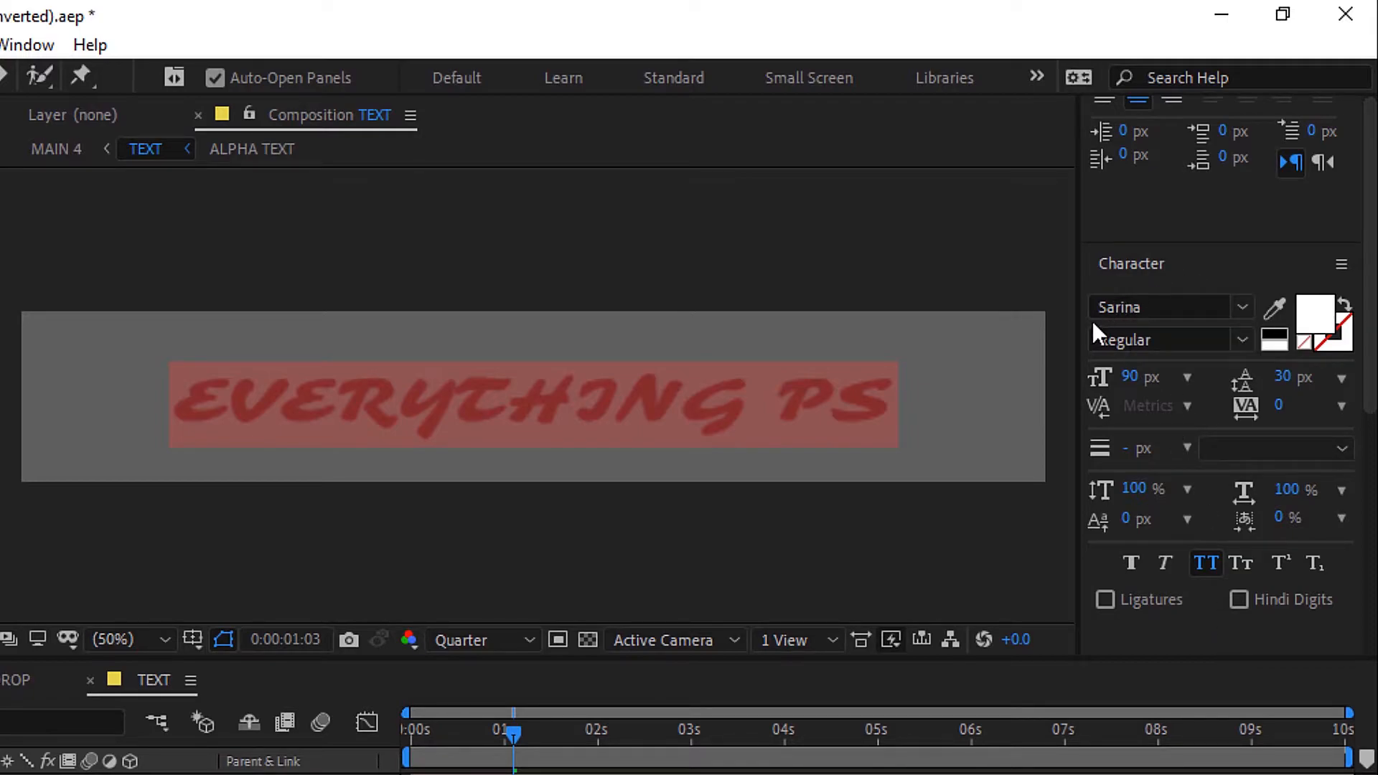
Set the EVERYTHING ps text's font size to 125 px and keep its font style at Regular.
click(1134, 378)
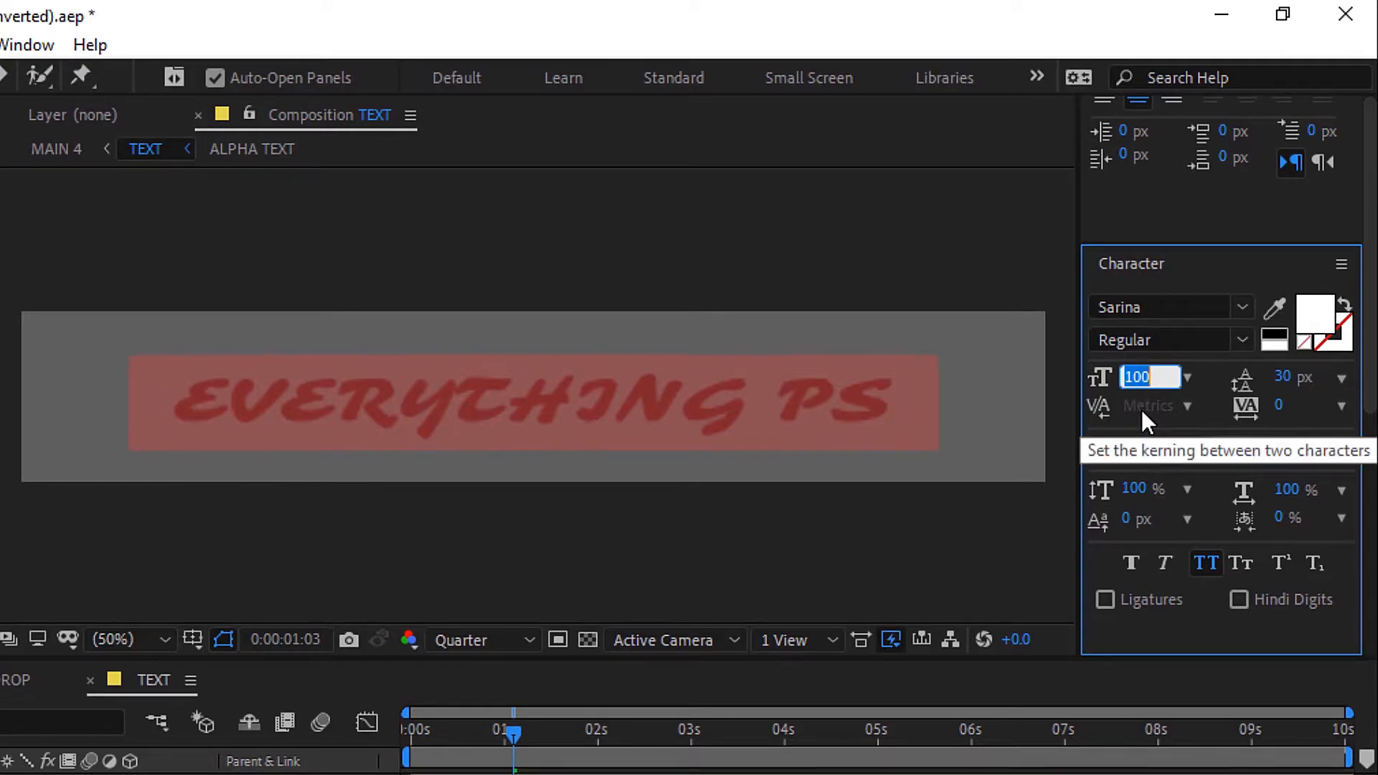
key(shift+Up)
key(Up)
key(Up)
key(Up)
key(Up)
key(Up)
key(Up)
key(Up)
key(Up)
key(Up)
key(Up)
key(Up)
key(Up)
key(Up)
key(Up)
key(Up)
key(Up)
key(Up)
key(Up)
key(Up)
key(Up)
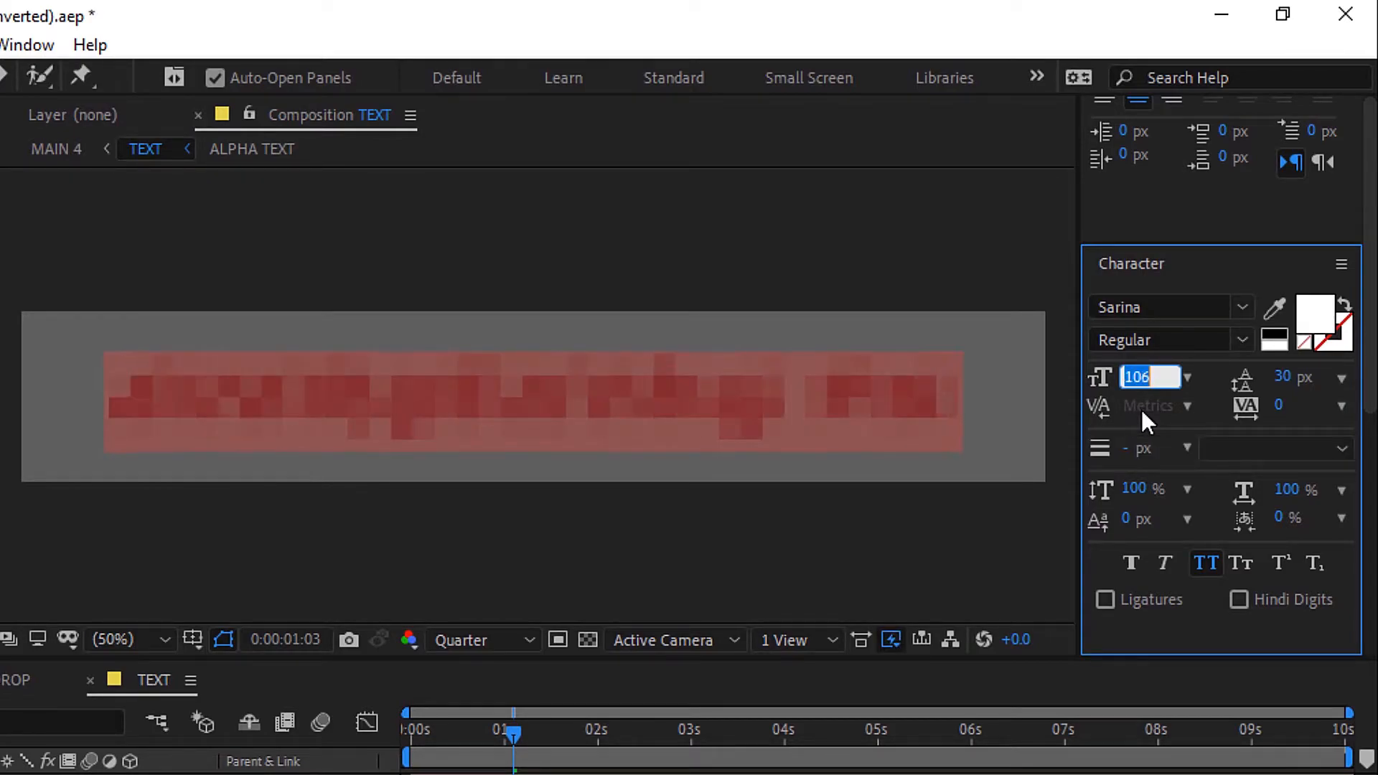
key(Return)
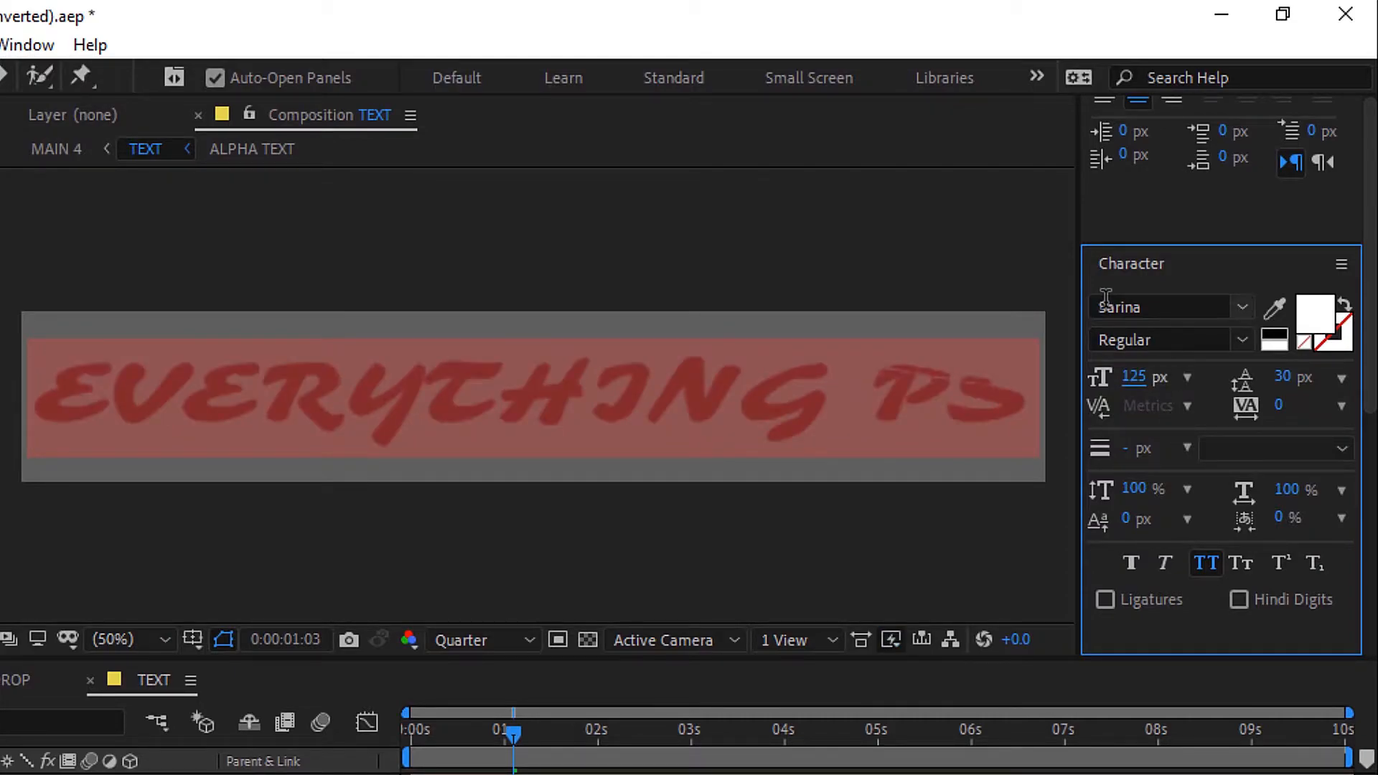
click(1233, 342)
click(1233, 338)
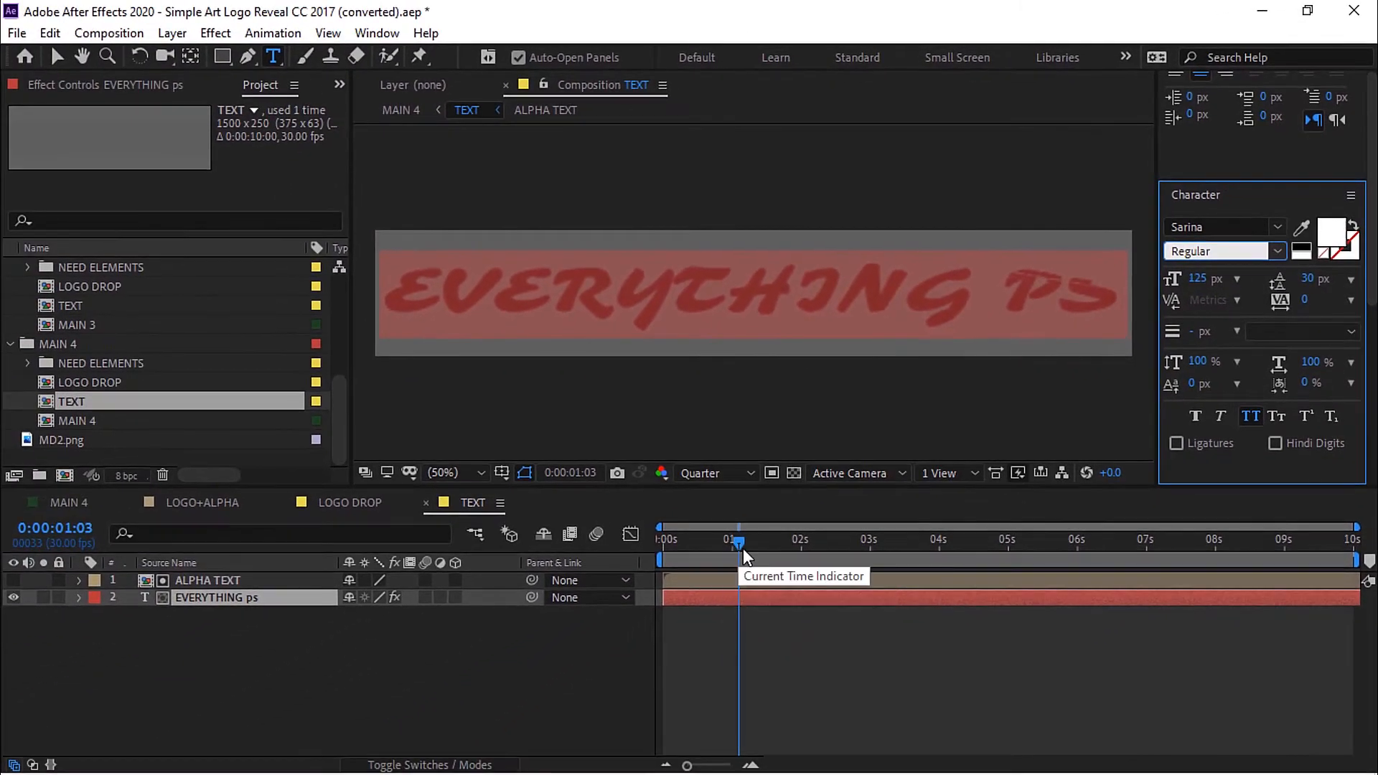
Scrub the TEXT composition back to its first frame, and play MAIN 4 from the start to check the logo and text reveal.
drag(737, 544, 708, 545)
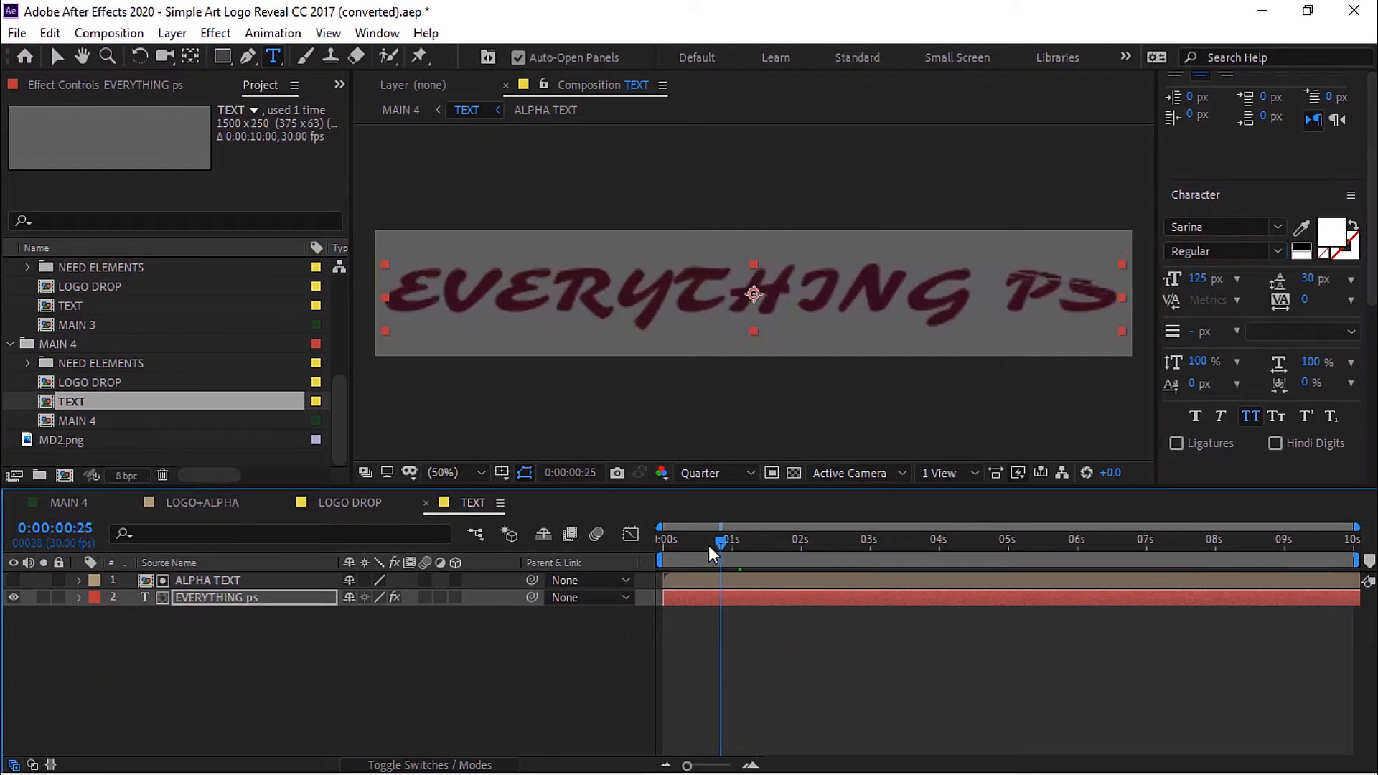
click(666, 544)
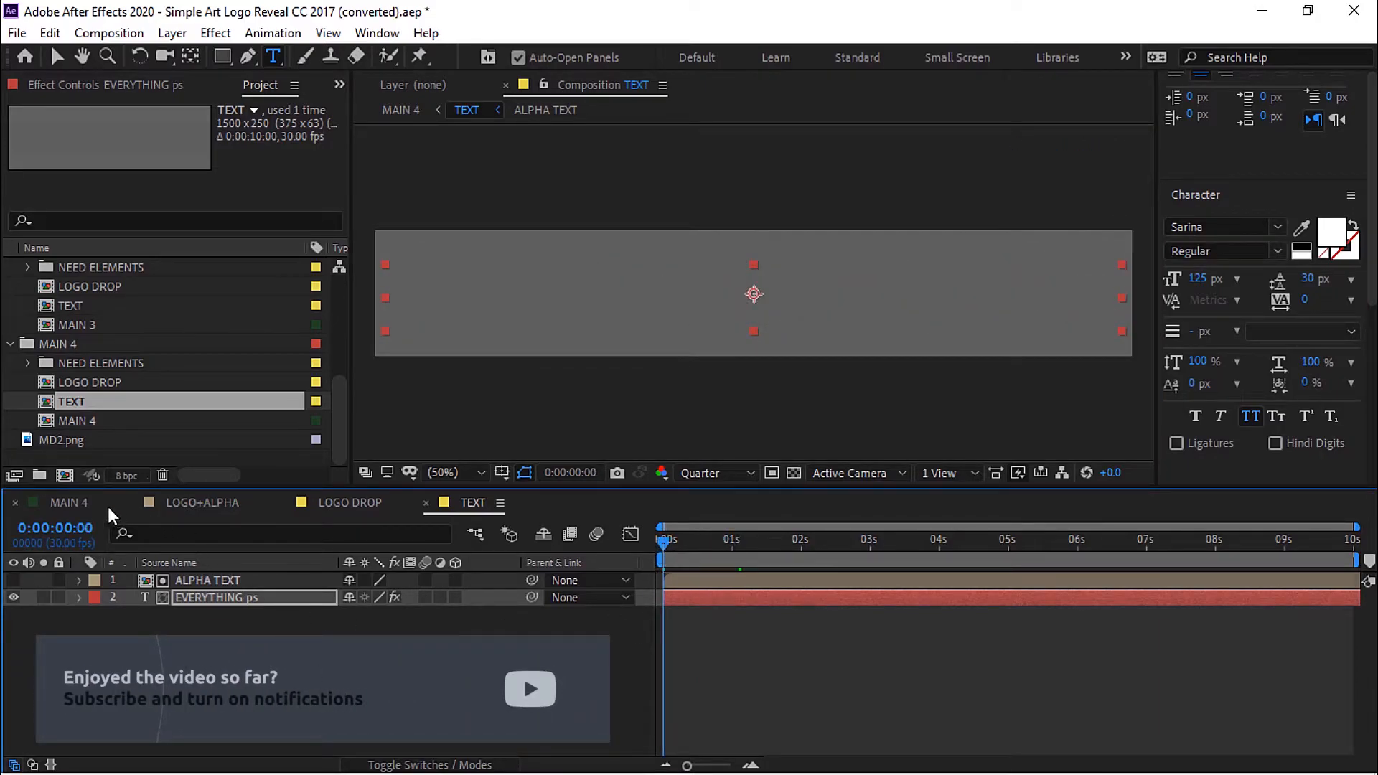
click(67, 500)
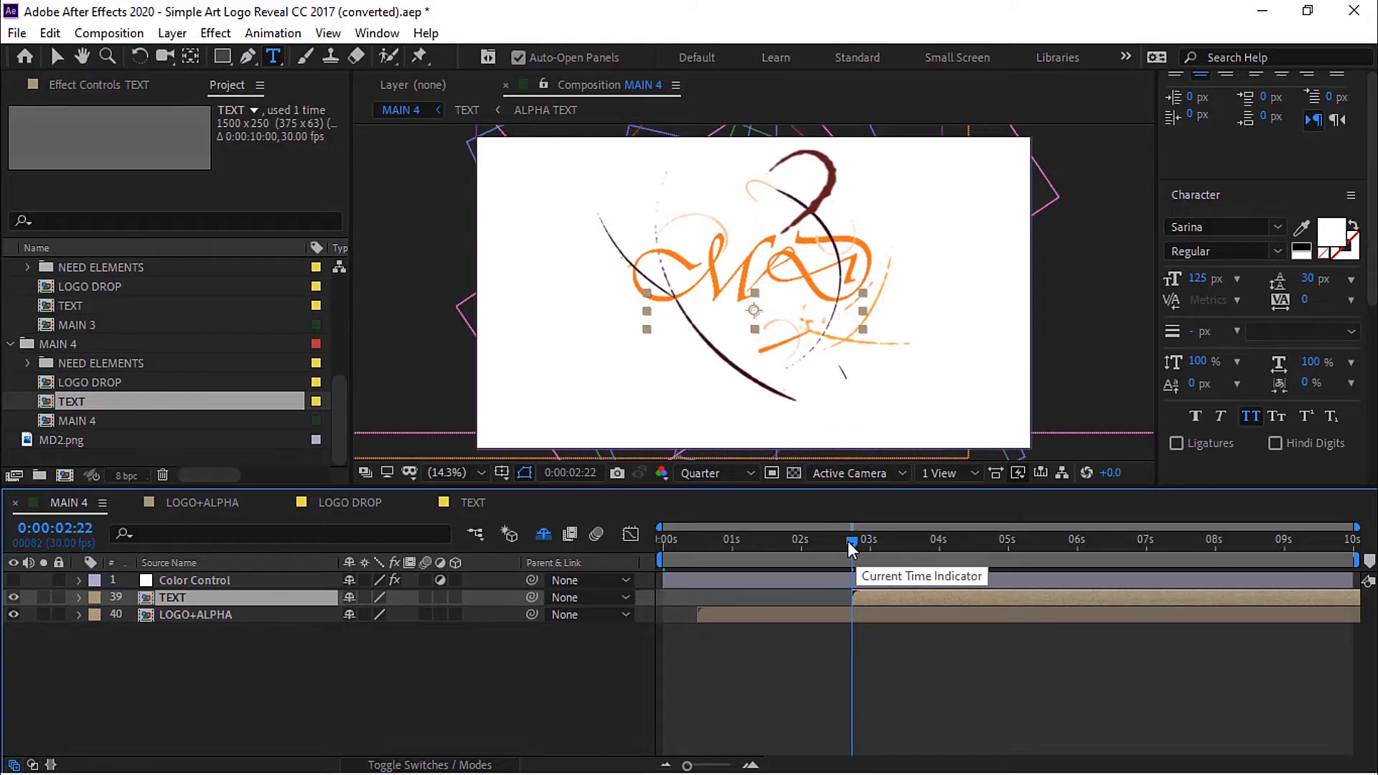
drag(851, 548, 648, 552)
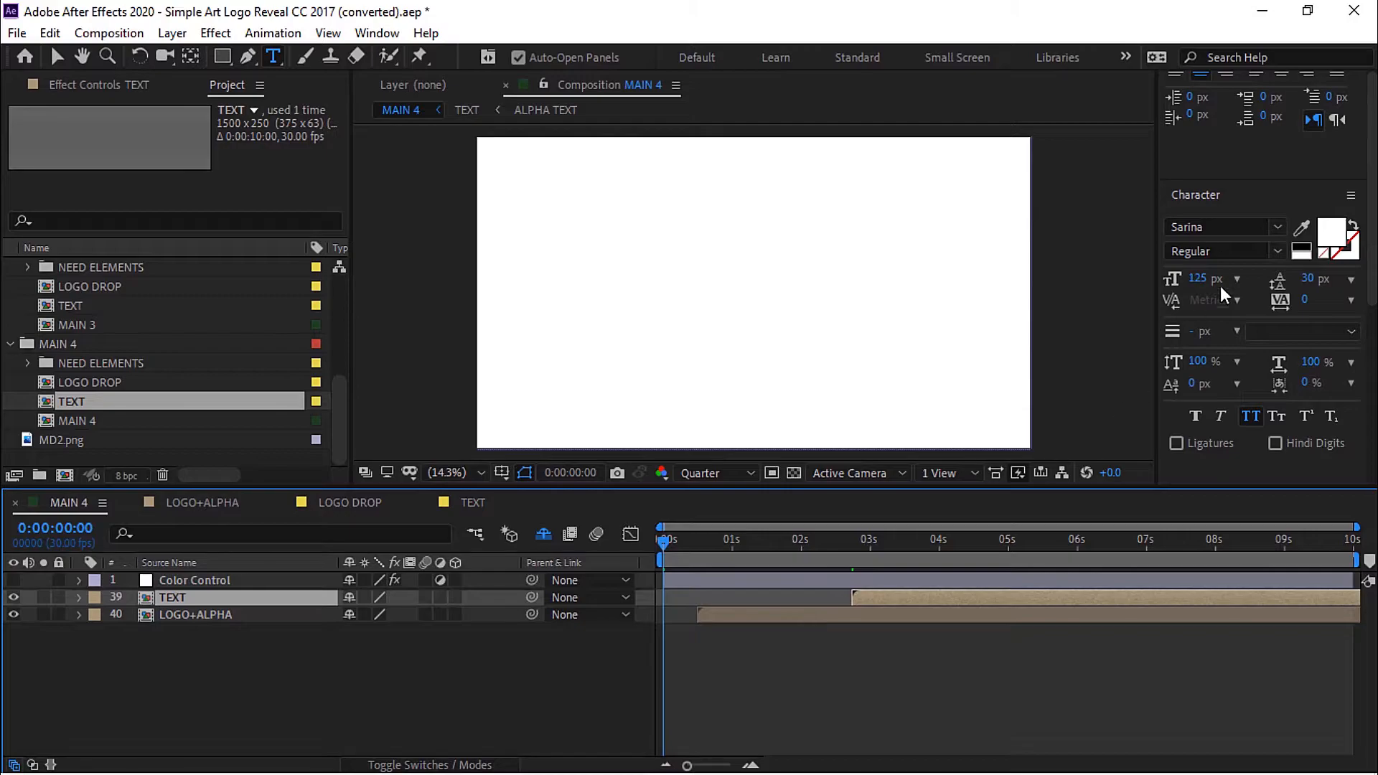
scroll(1320, 169, up, 5)
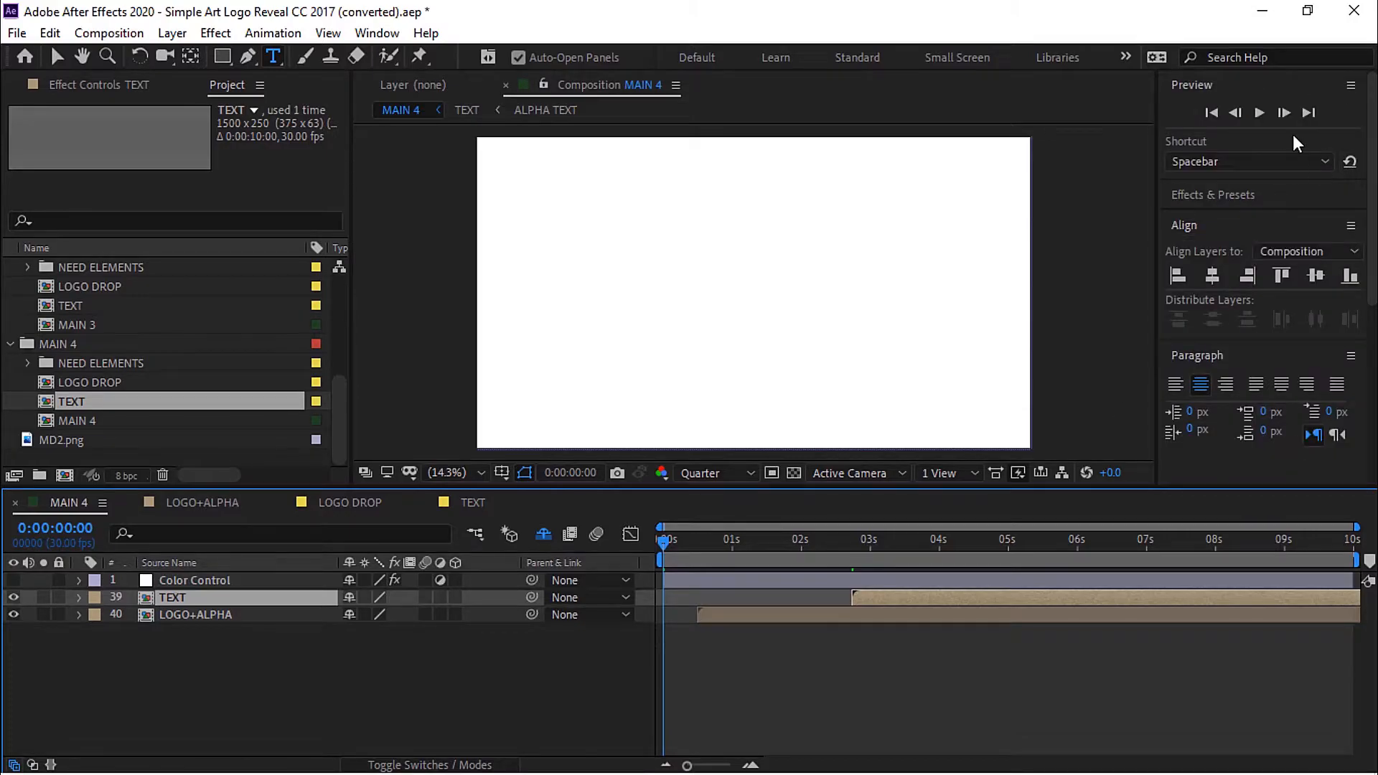
click(1259, 117)
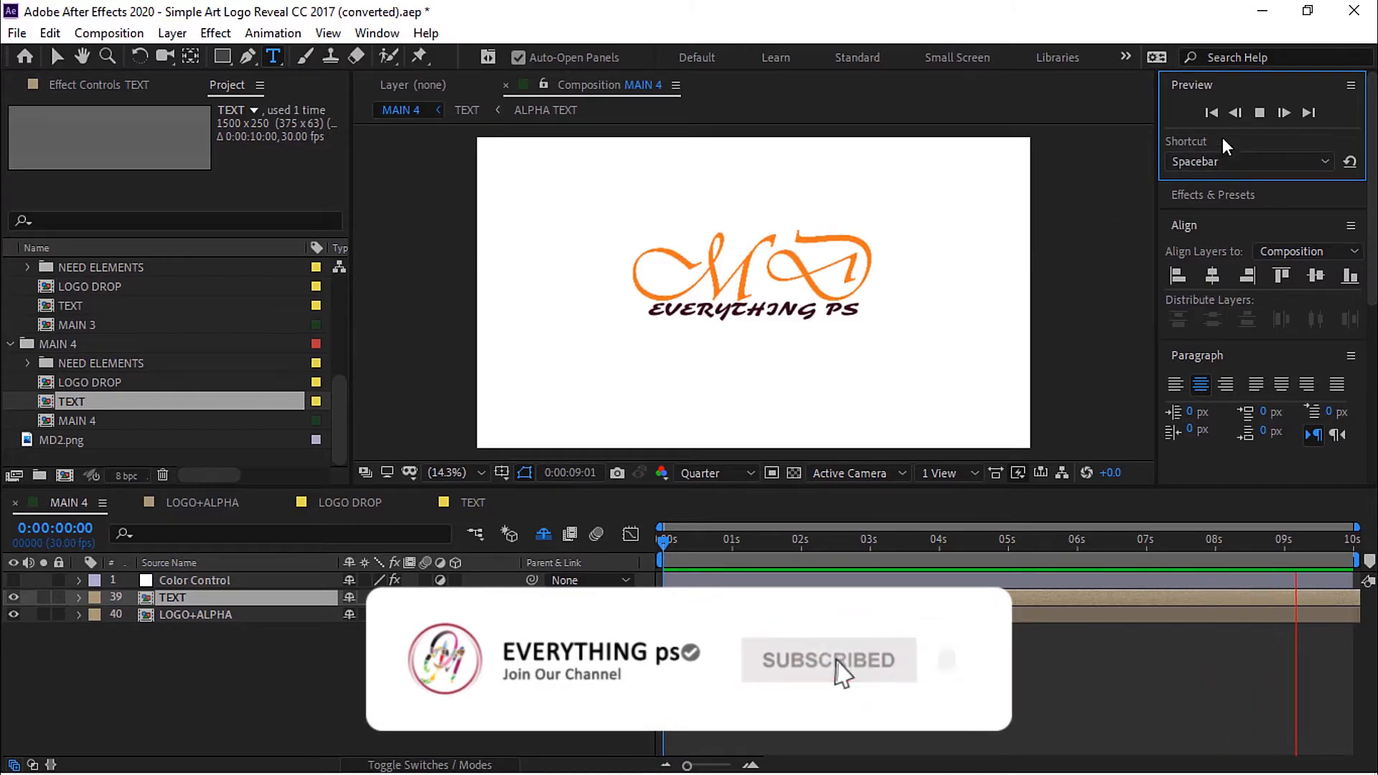
click(1258, 115)
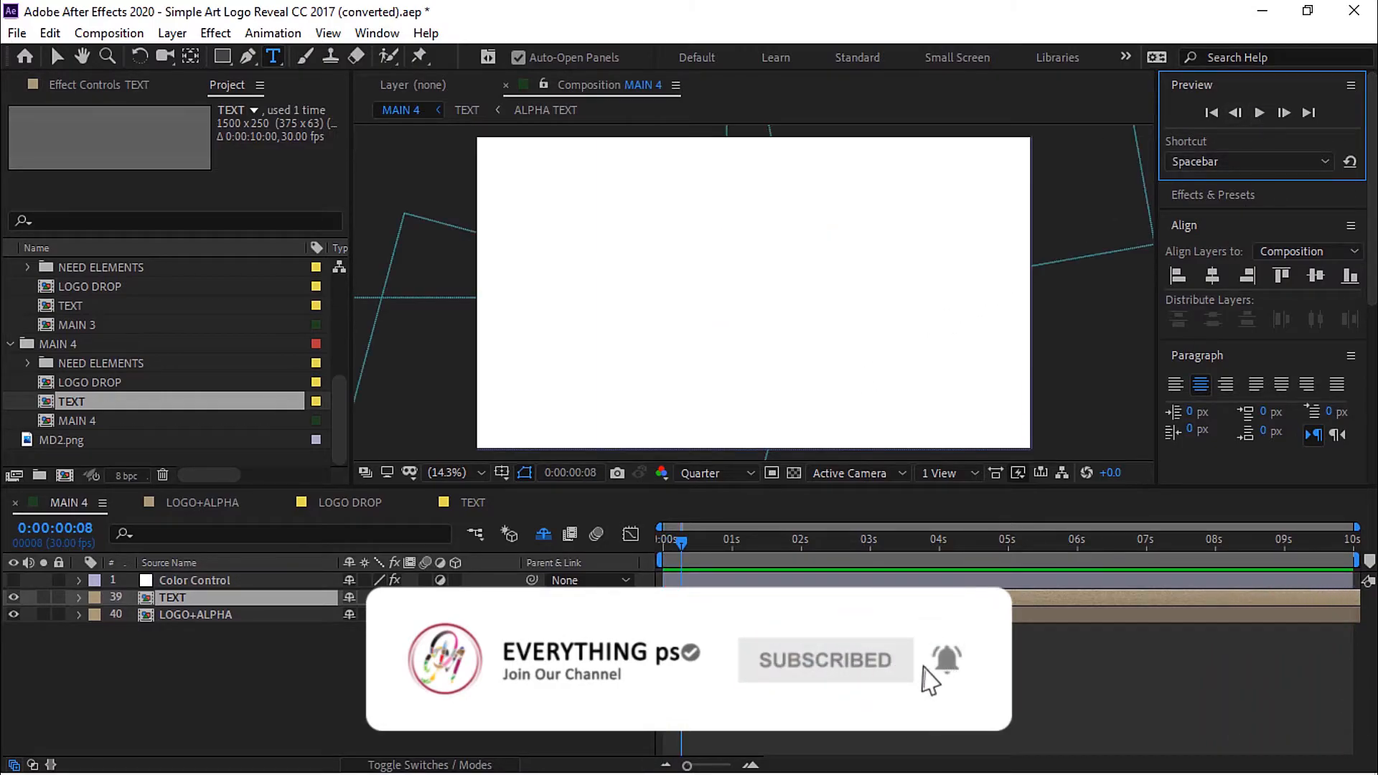
At 0:00:04:06 in MAIN 4, move the TEXT layer down clear of the MD logo and slightly to the right beneath it.
drag(679, 543, 953, 555)
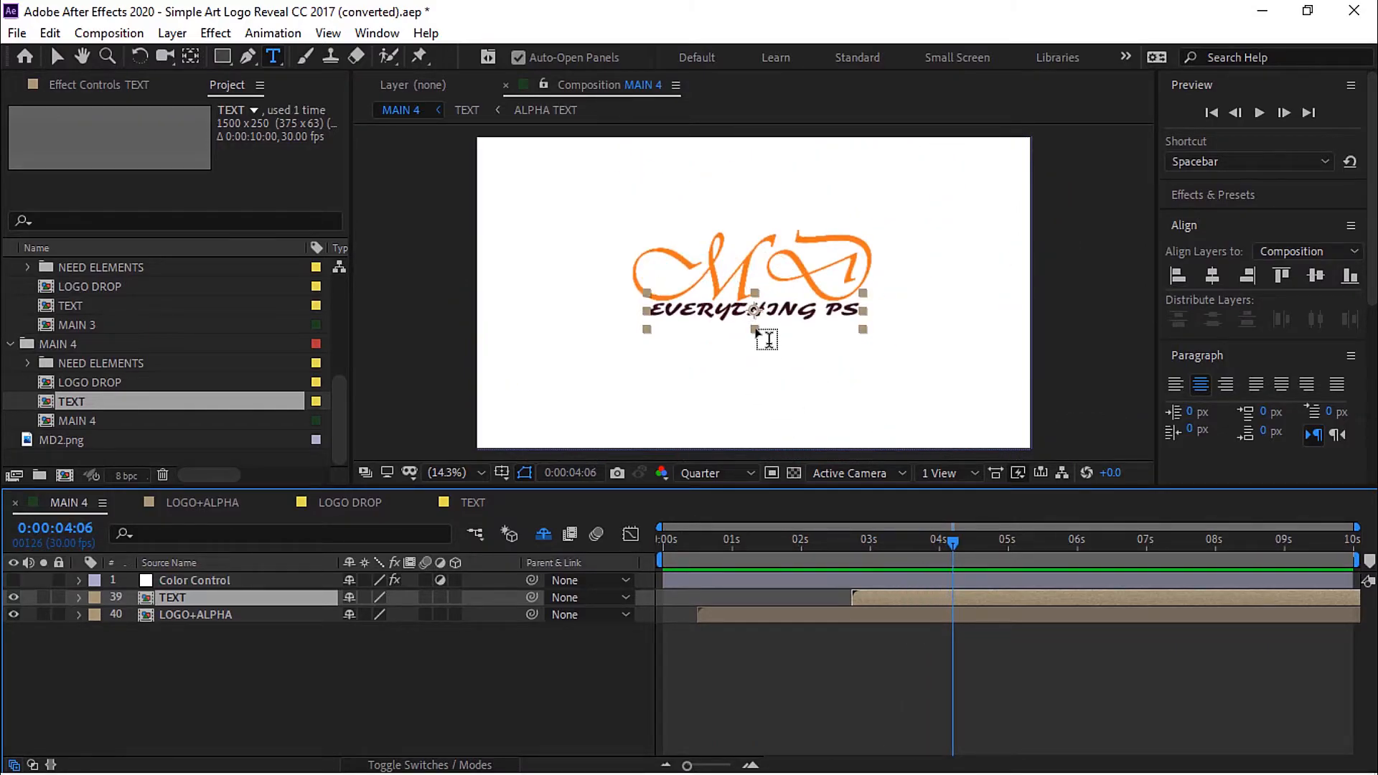
key(Down)
key(Down)
key(Down)
key(Down)
key(Down)
key(Down)
key(Down)
key(Down)
key(Down)
key(Down)
key(Down)
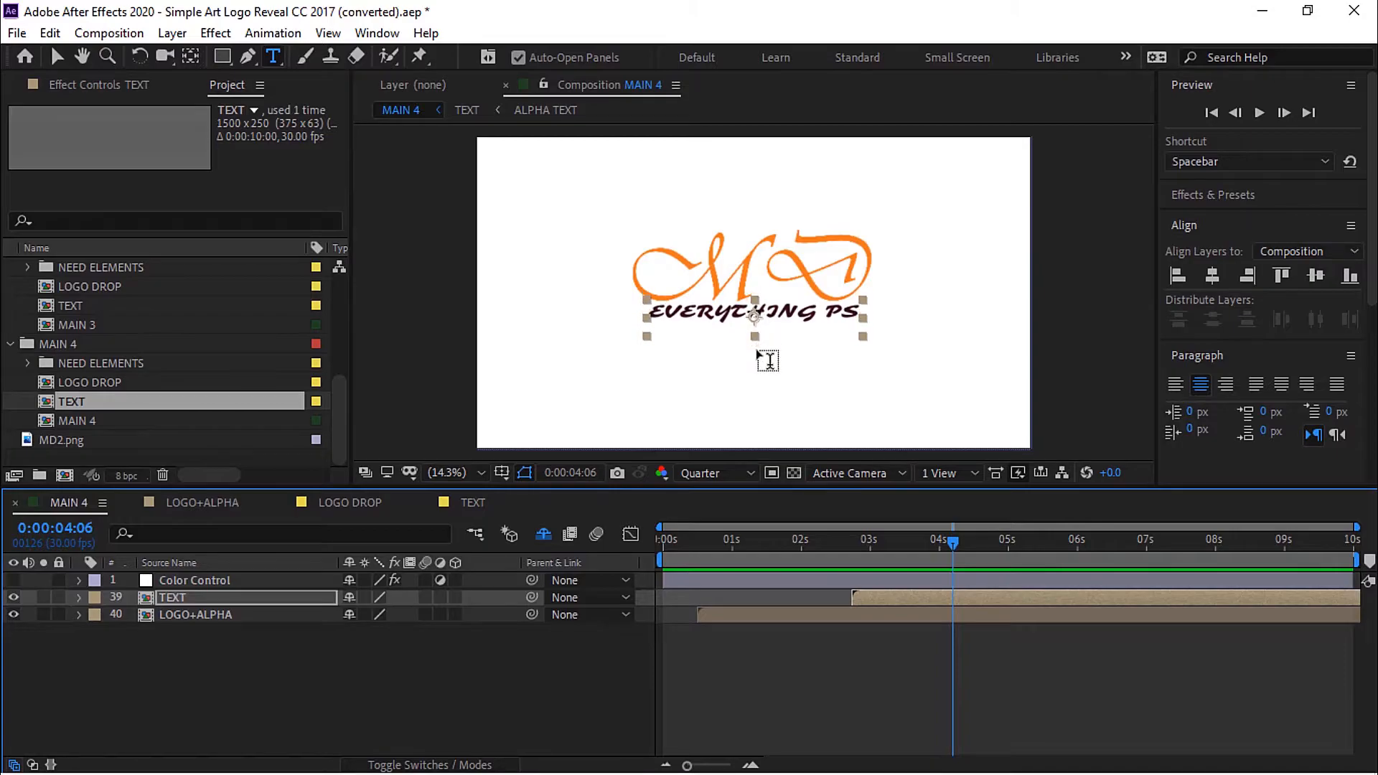
click(57, 56)
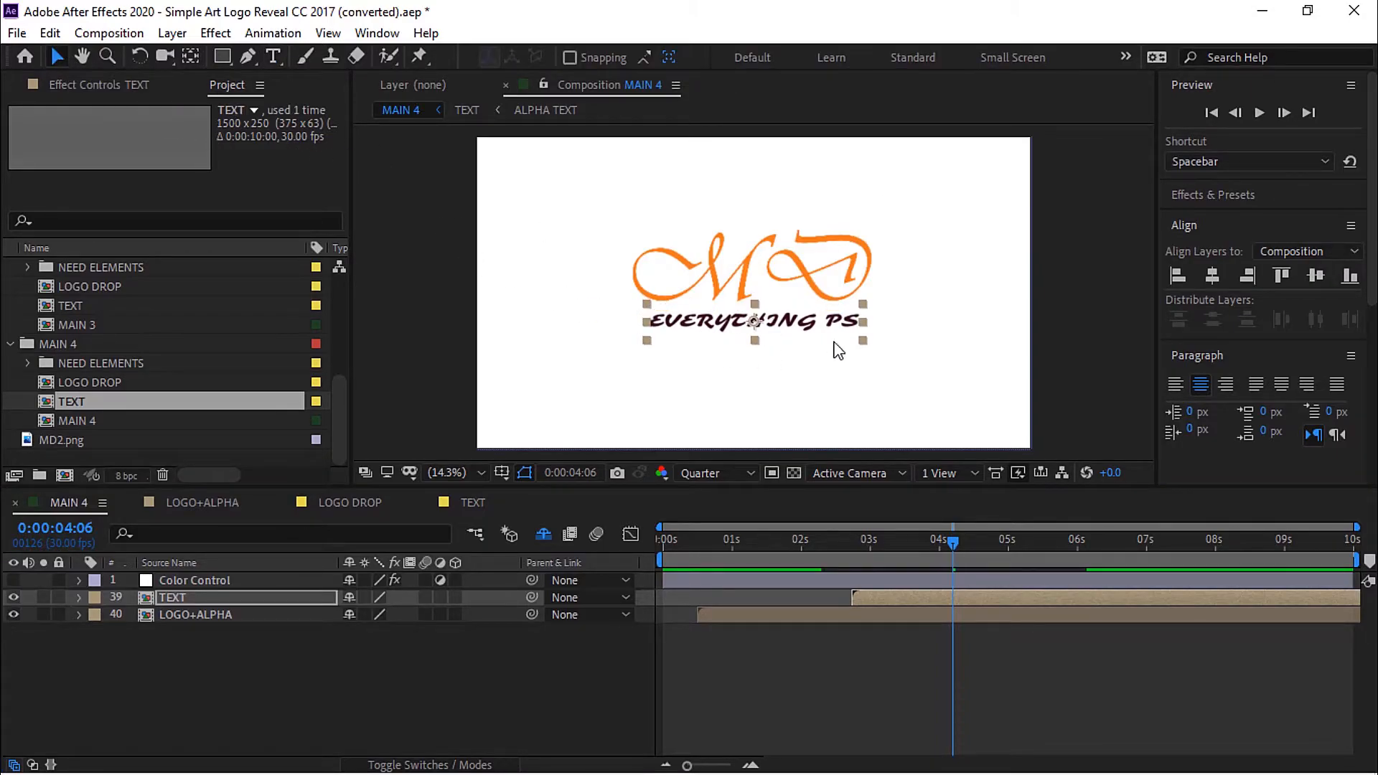
key(Down)
key(shift+Right)
key(shift+Right)
key(shift+Right)
key(shift+Right)
key(shift+Right)
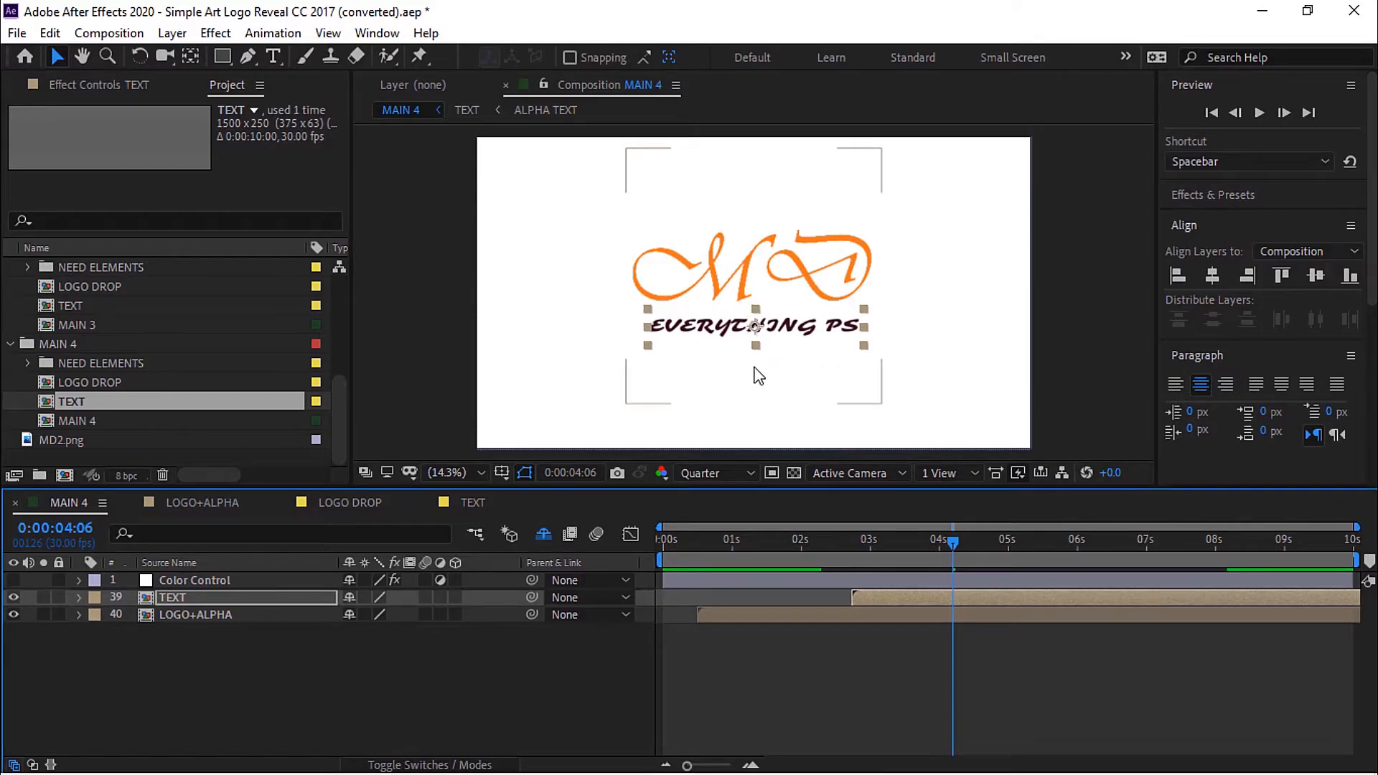
key(shift+Right)
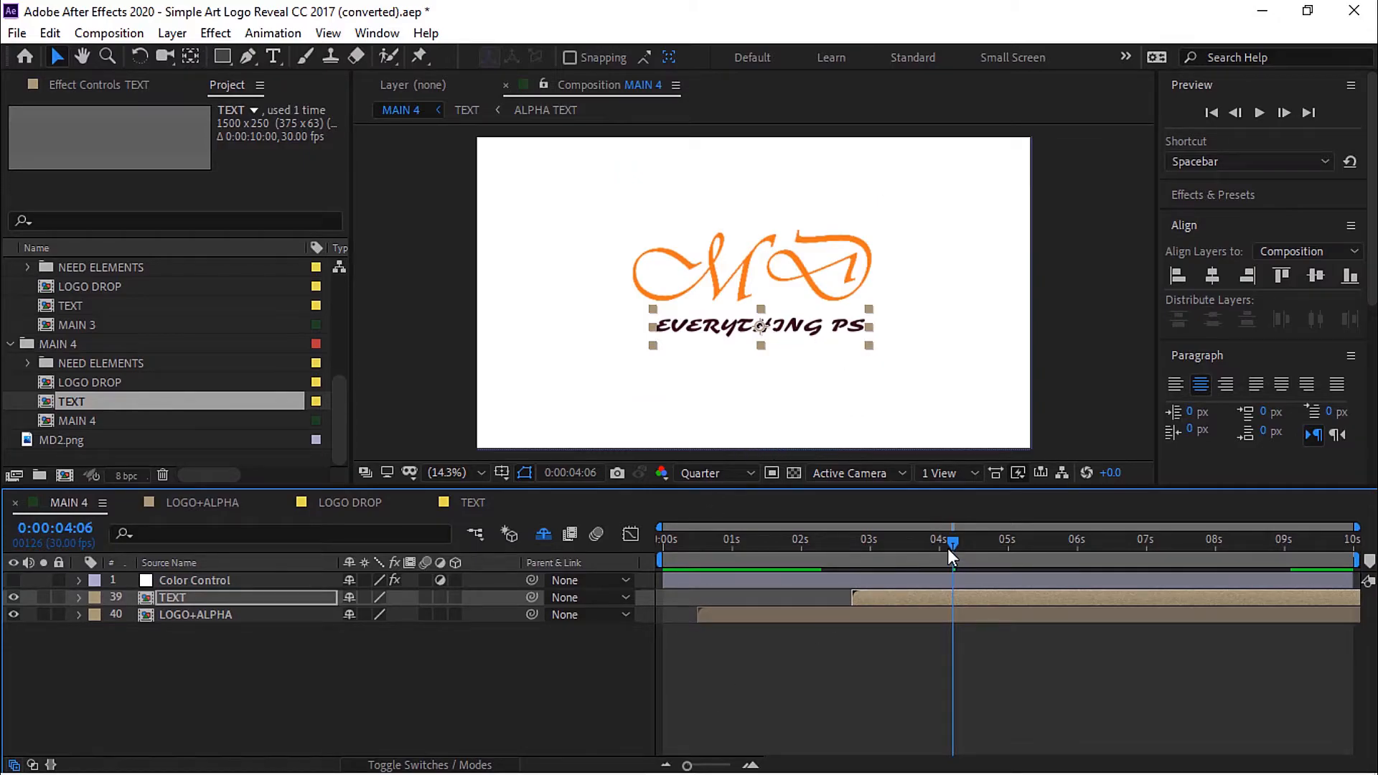
Play MAIN 4 from the first frame to check the repositioned text with the logo reveal.
drag(949, 548, 889, 549)
key(Home)
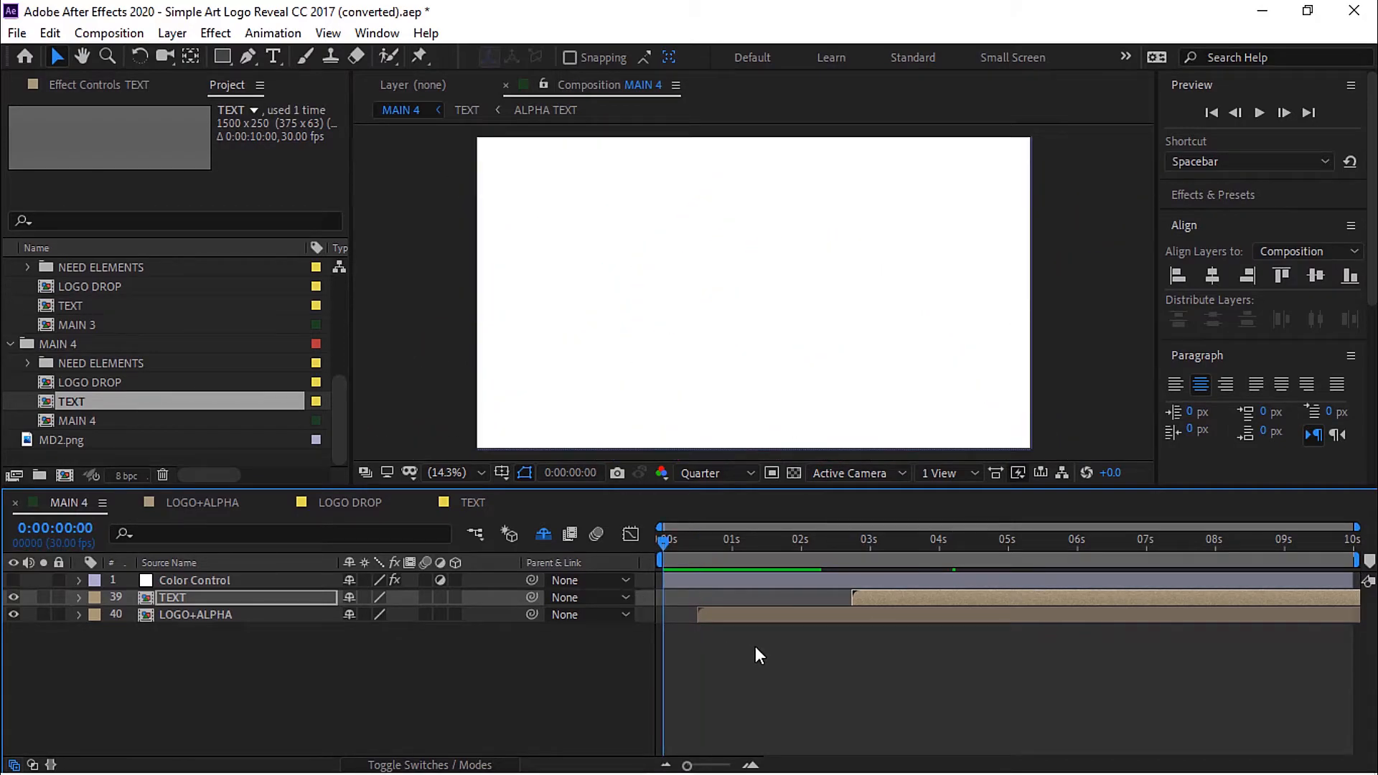
key(space)
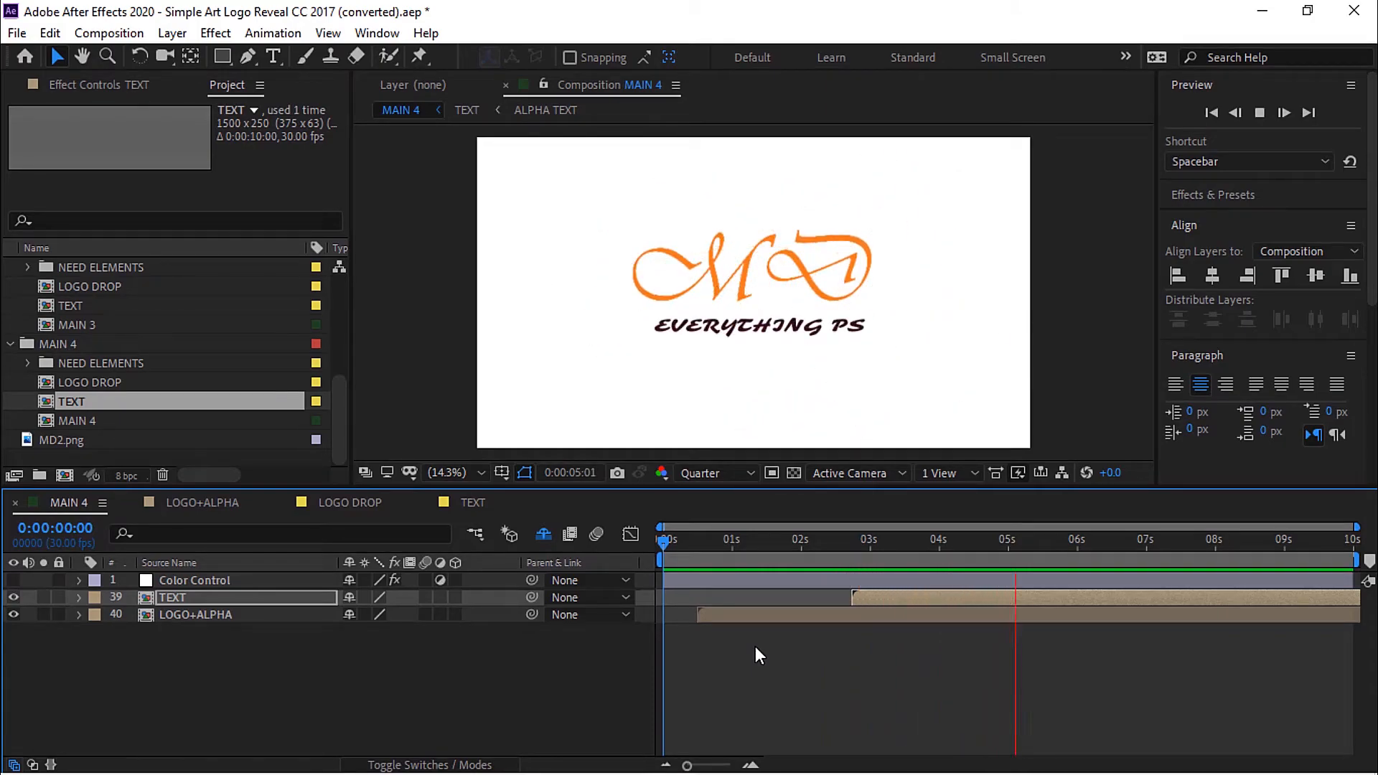
key(space)
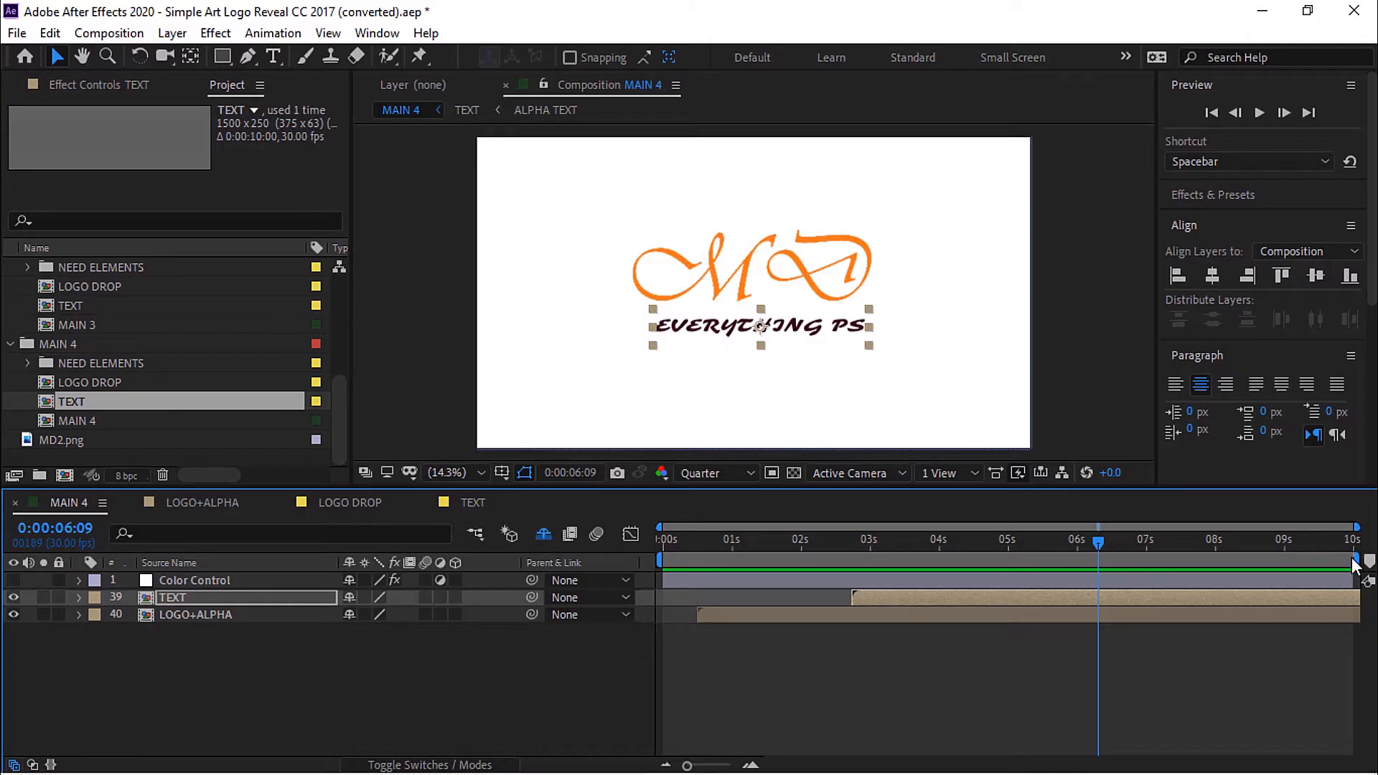
Shorten MAIN 4's work area so it ends at about 7 seconds.
drag(1355, 557, 1152, 553)
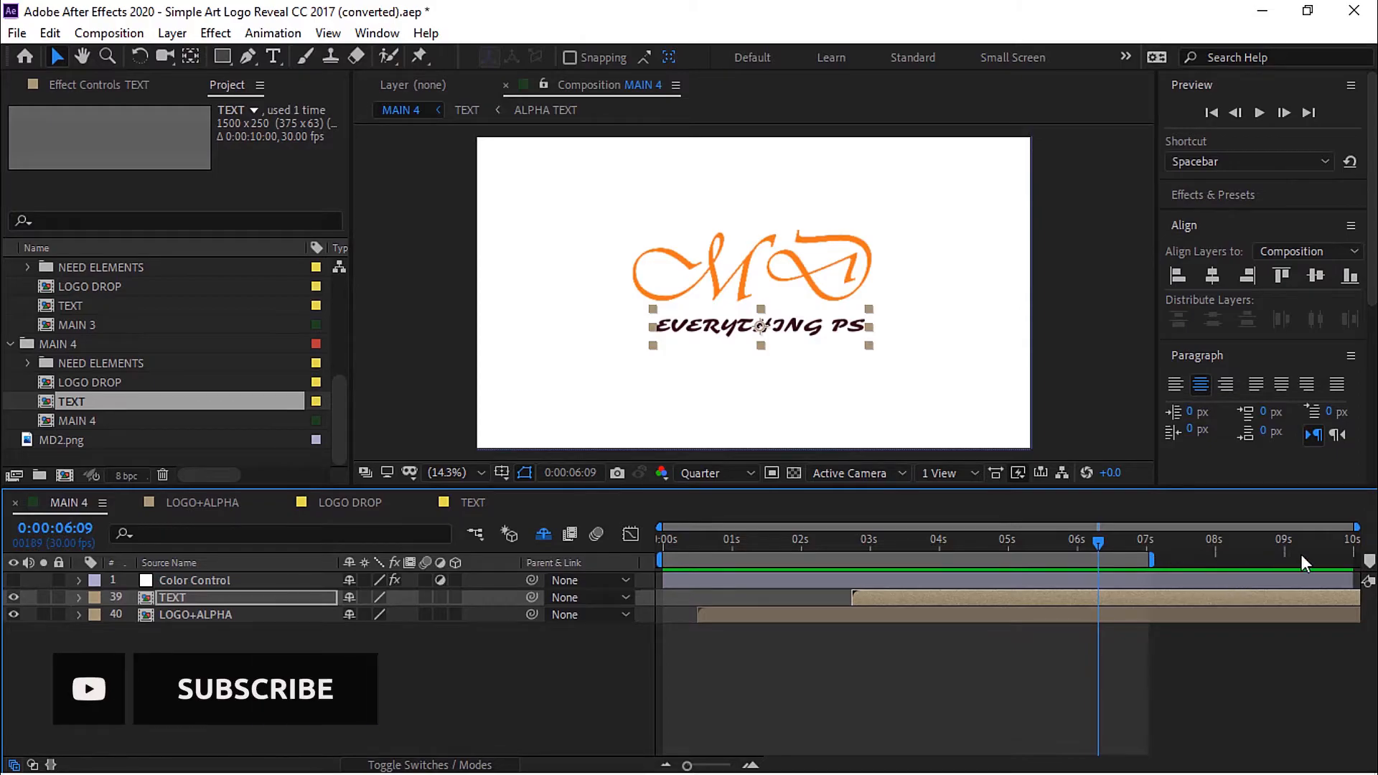
drag(1353, 527, 1250, 537)
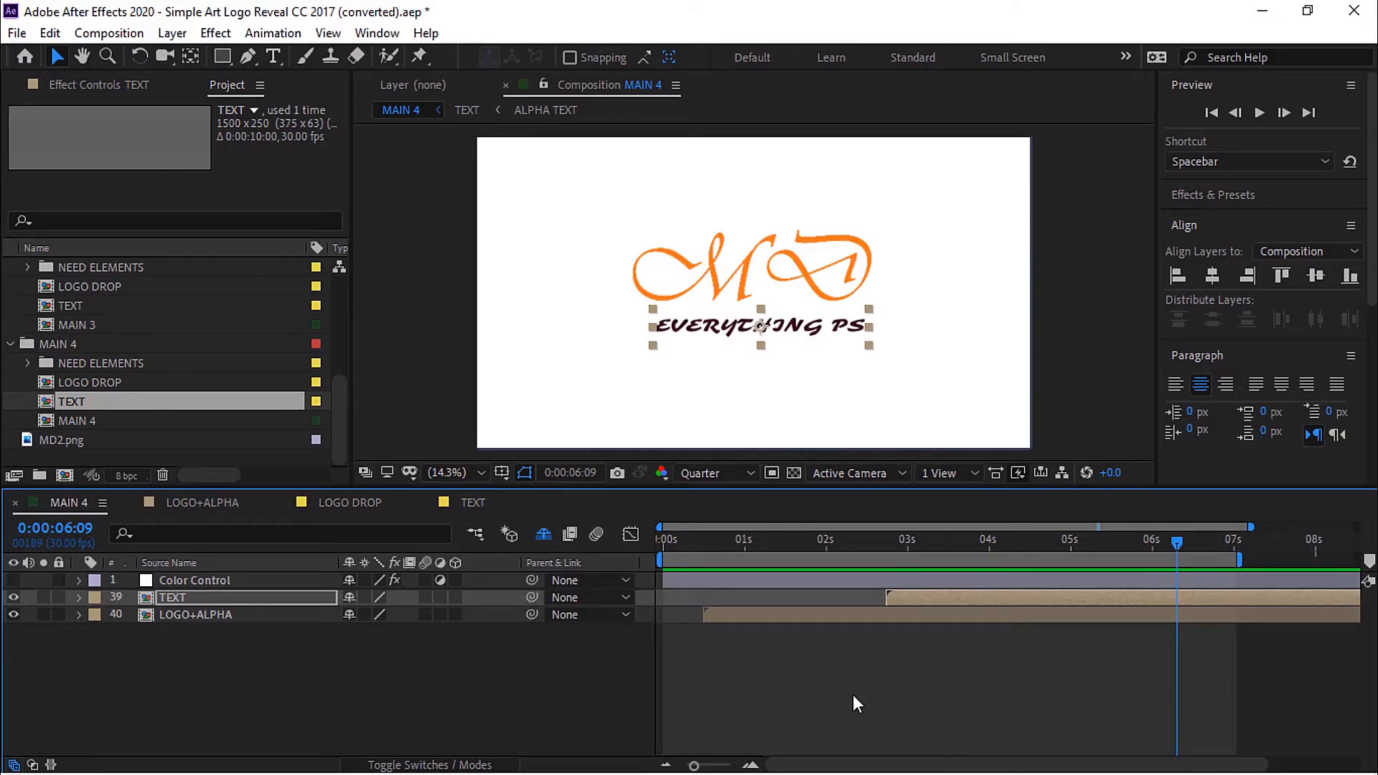
Add MAIN 4 to the render queue and set its output module format to QuickTime.
click(18, 34)
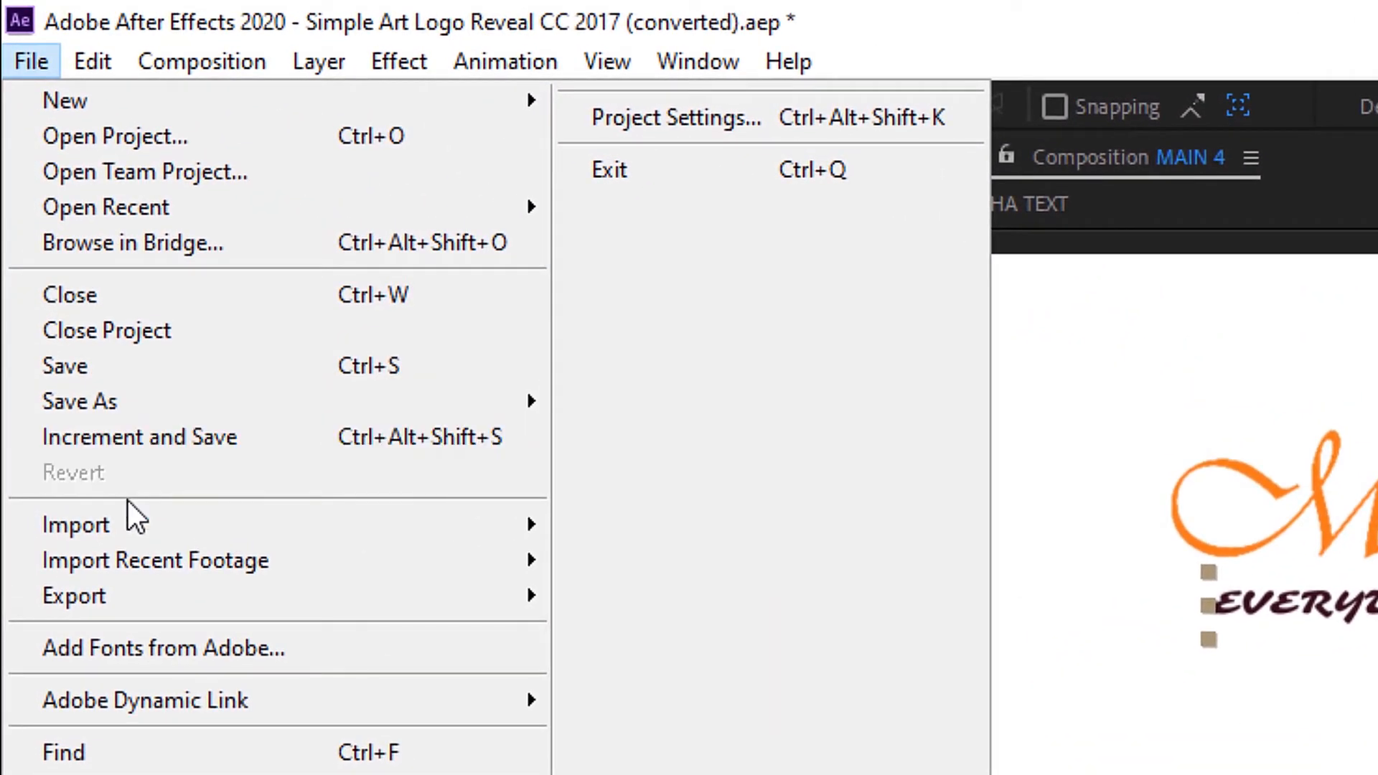
mouse_move(159, 555)
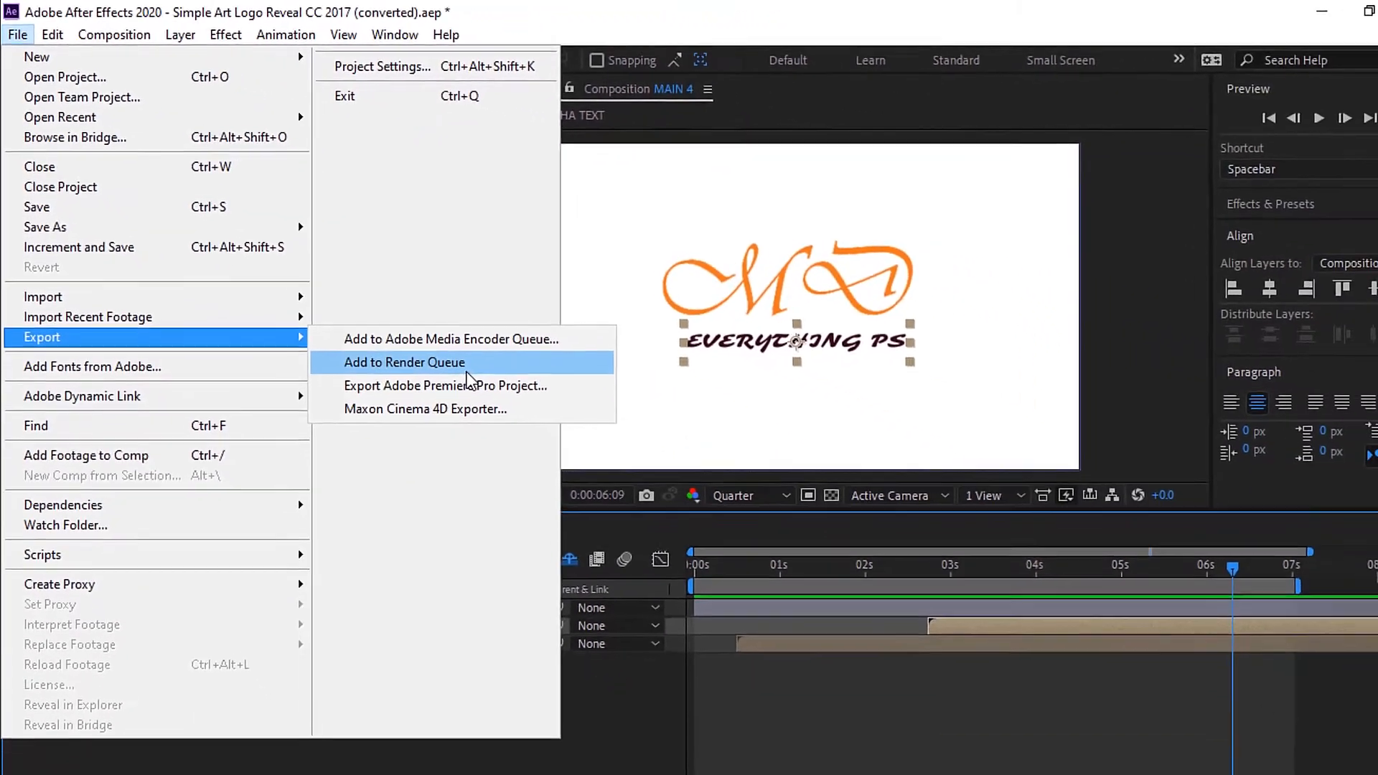
click(725, 581)
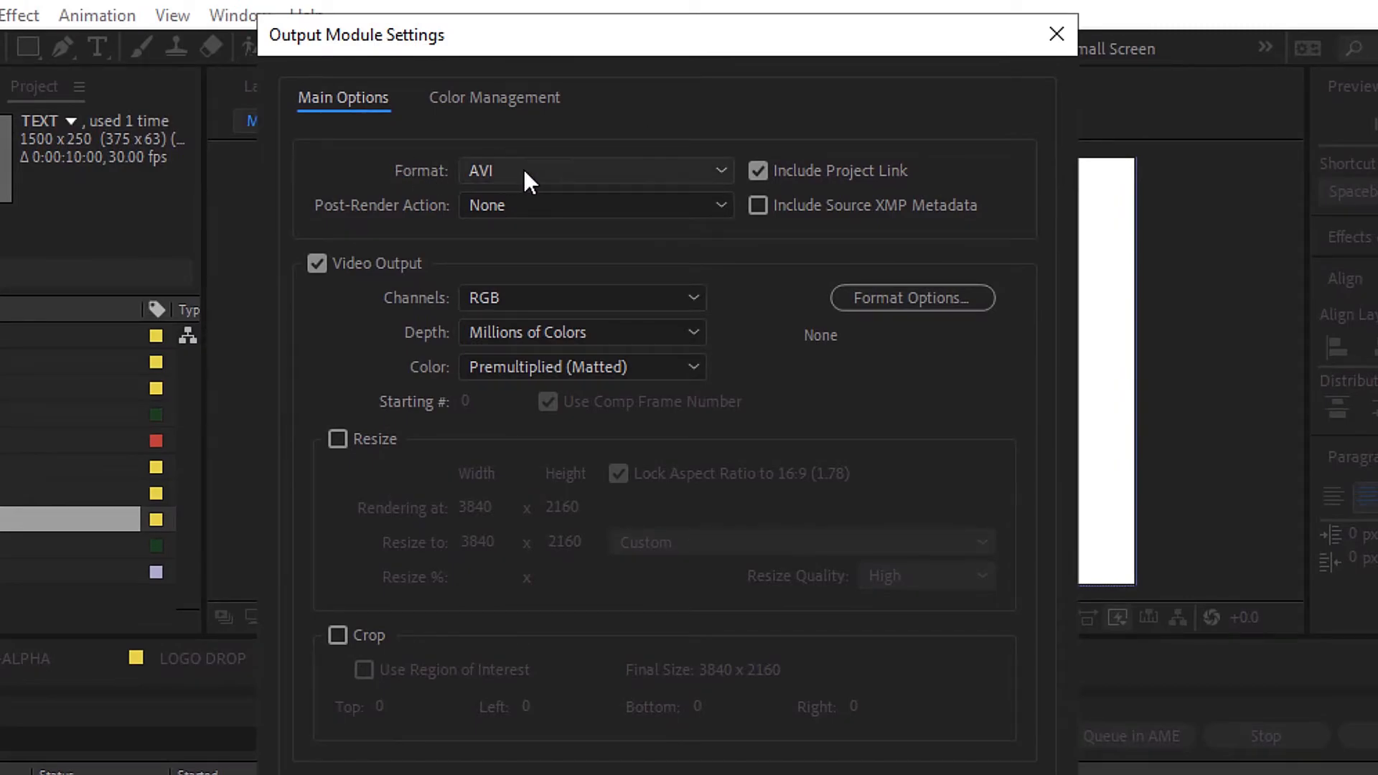
click(719, 175)
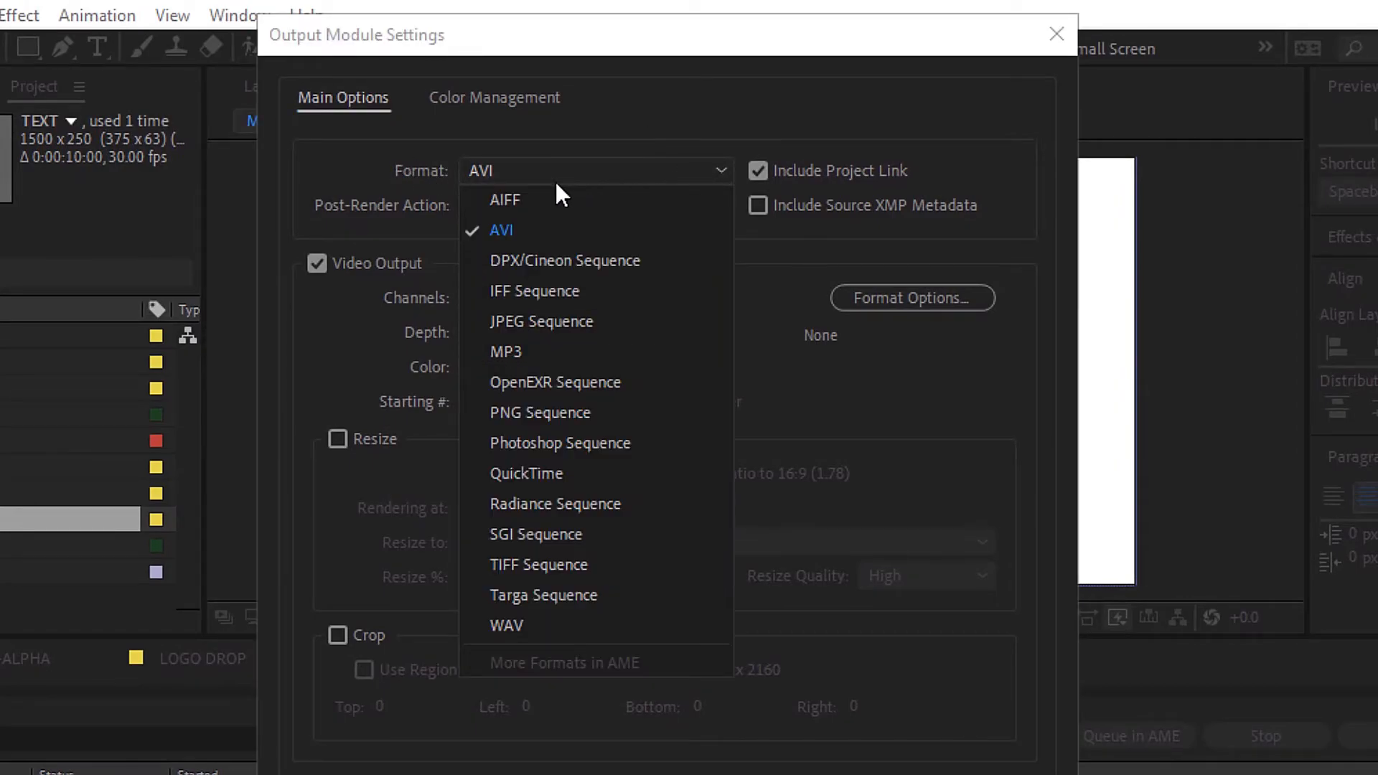
click(551, 479)
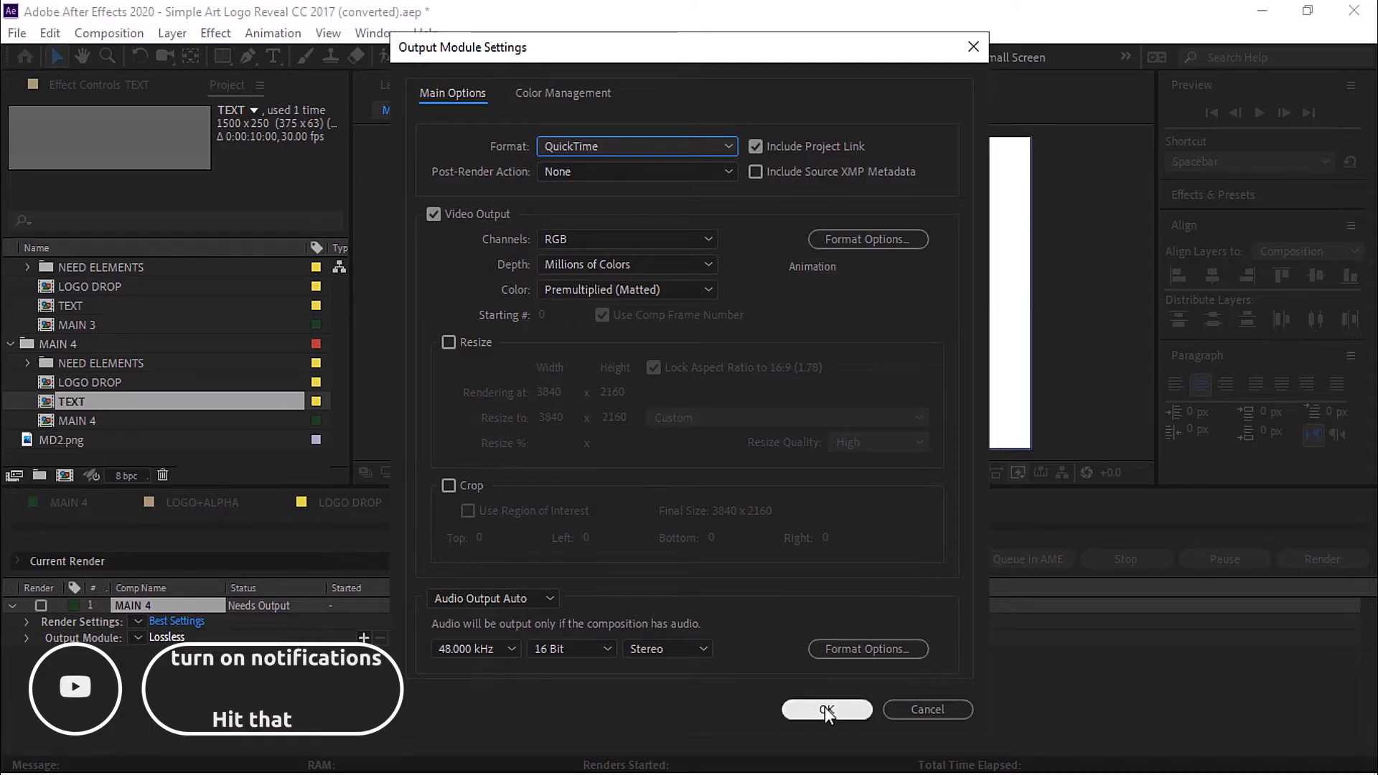
click(824, 708)
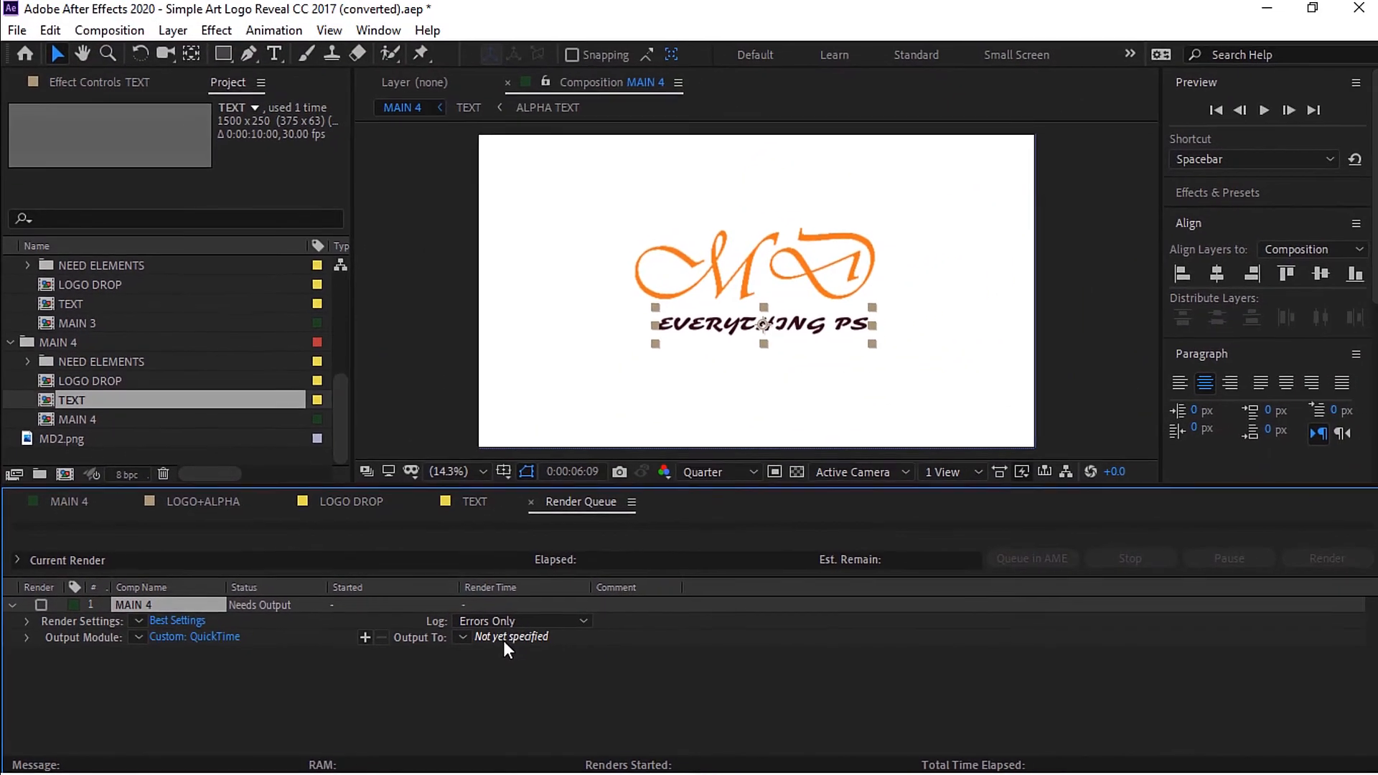
Set the render output to MAIN 4.mov in the 0017_Ae project's Adobe After Effects folder and close the render queue.
click(876, 538)
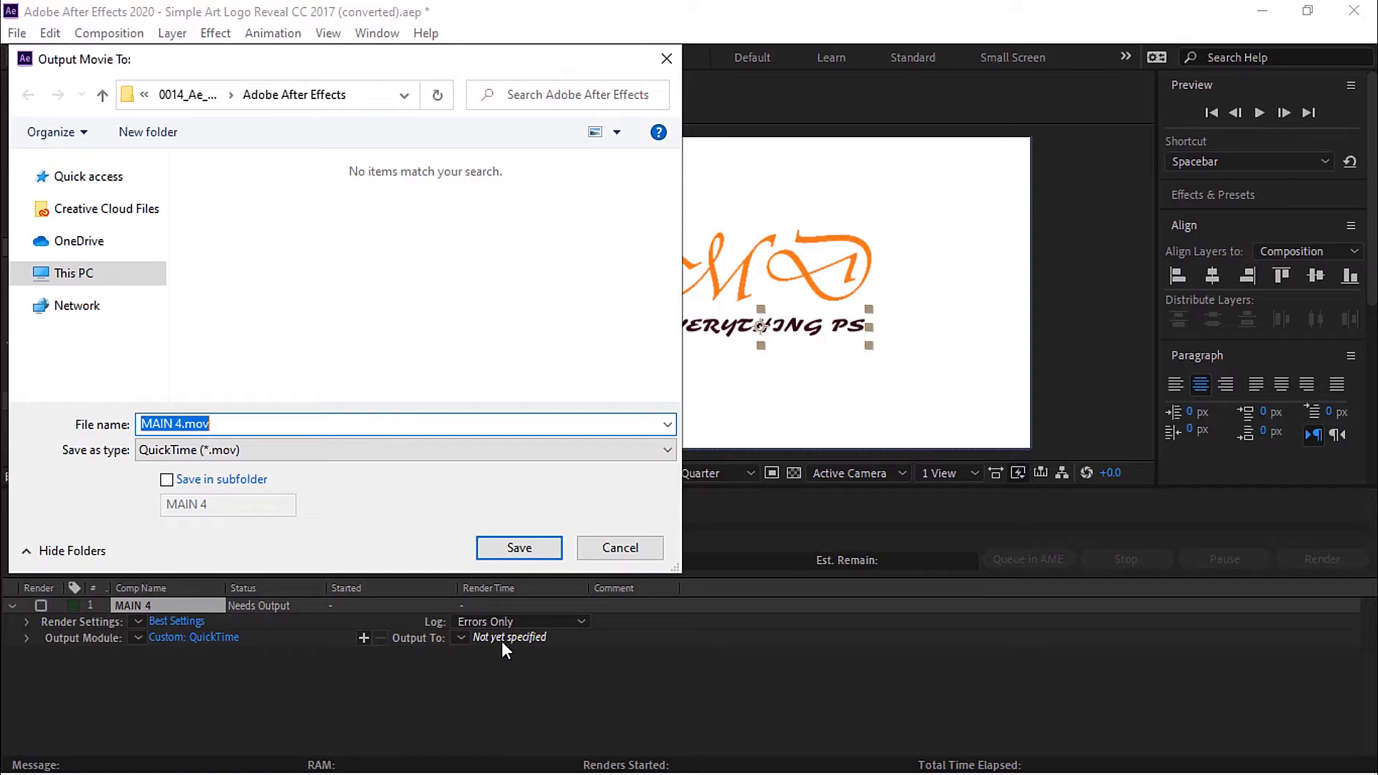
click(188, 95)
click(172, 94)
double_click(272, 296)
double_click(283, 190)
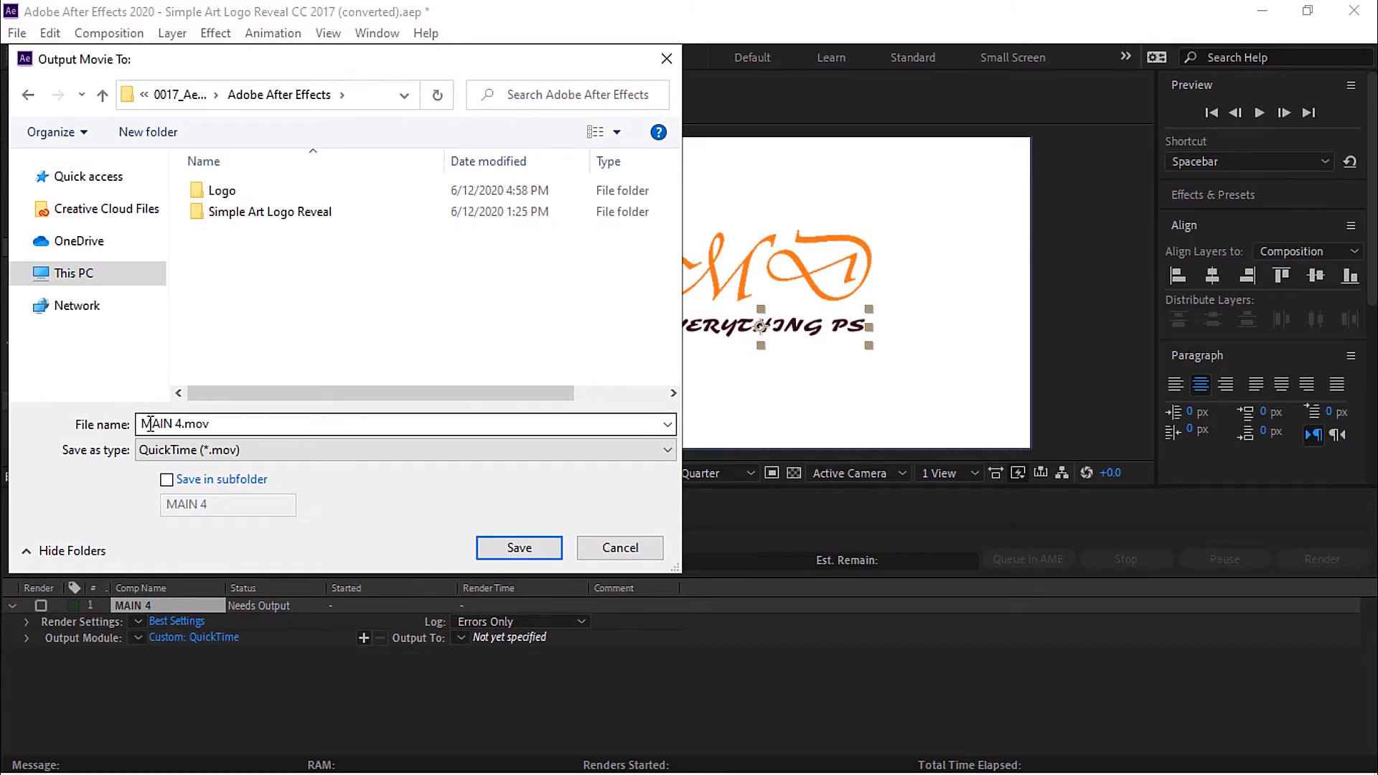
click(497, 547)
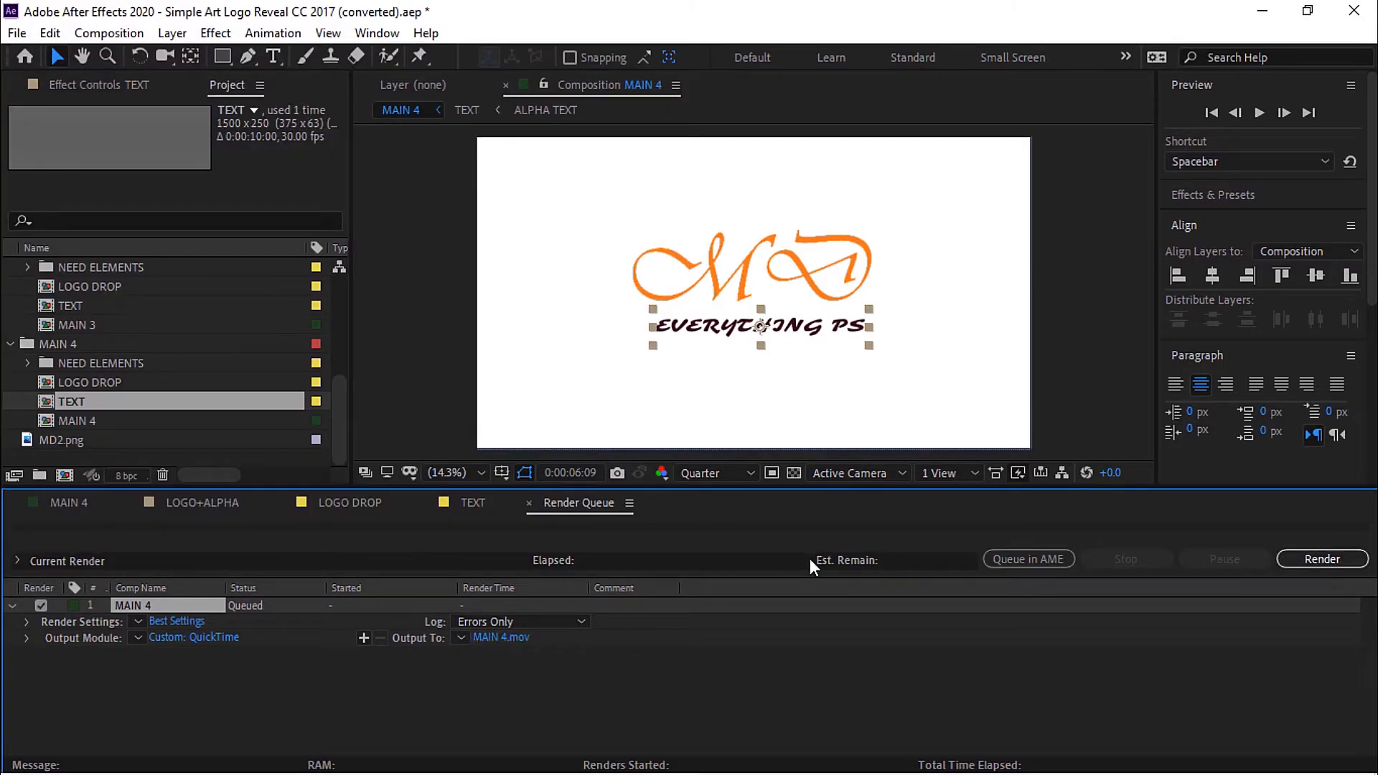
click(529, 503)
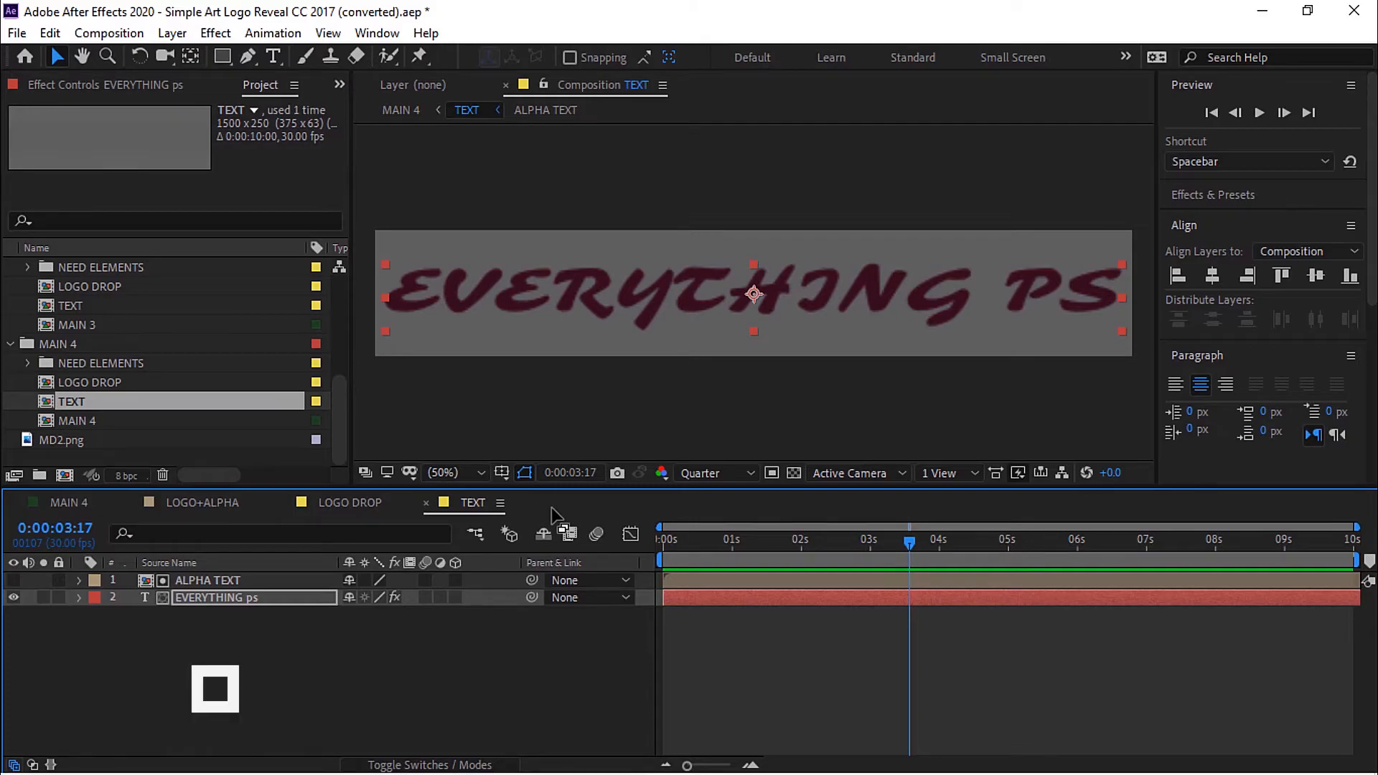
Send the MAIN 4 composition to the Adobe Media Encoder queue and open its export settings.
click(74, 503)
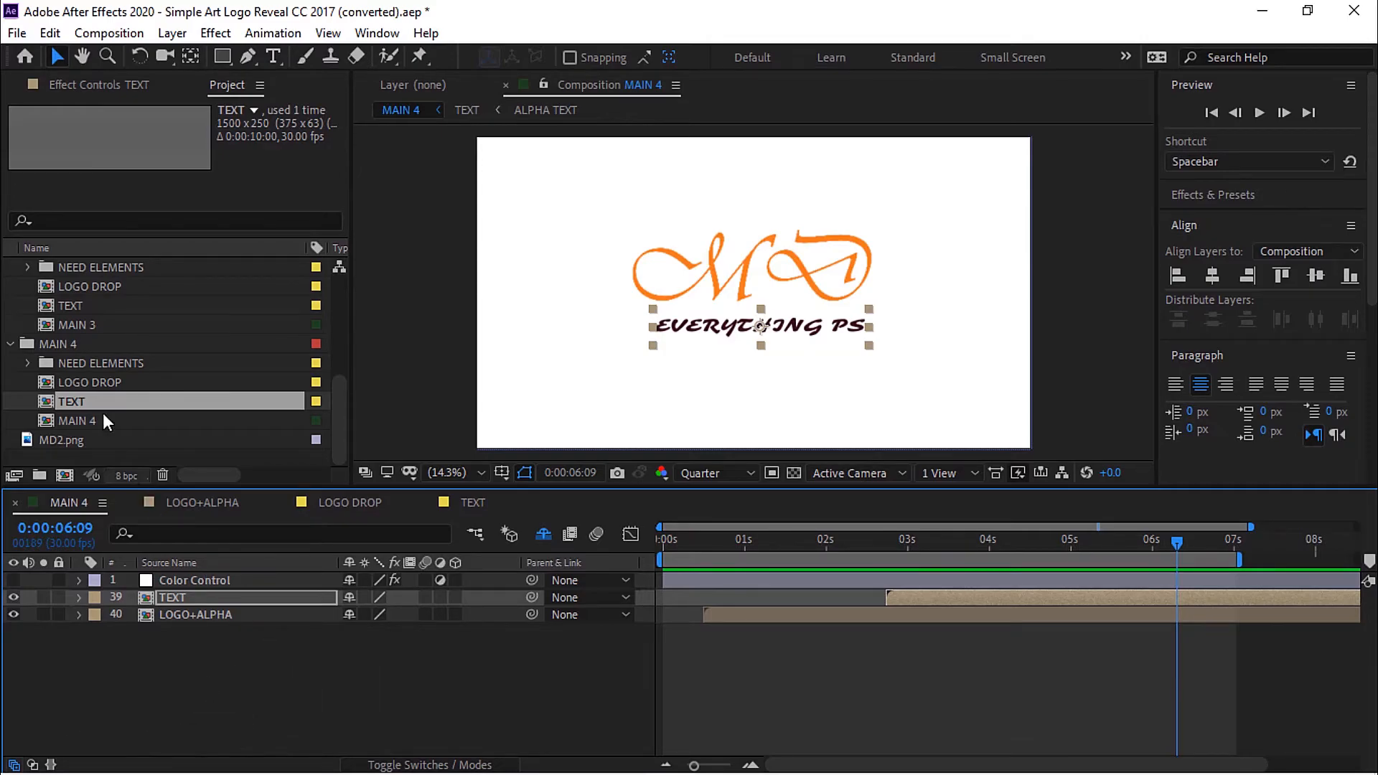
click(17, 32)
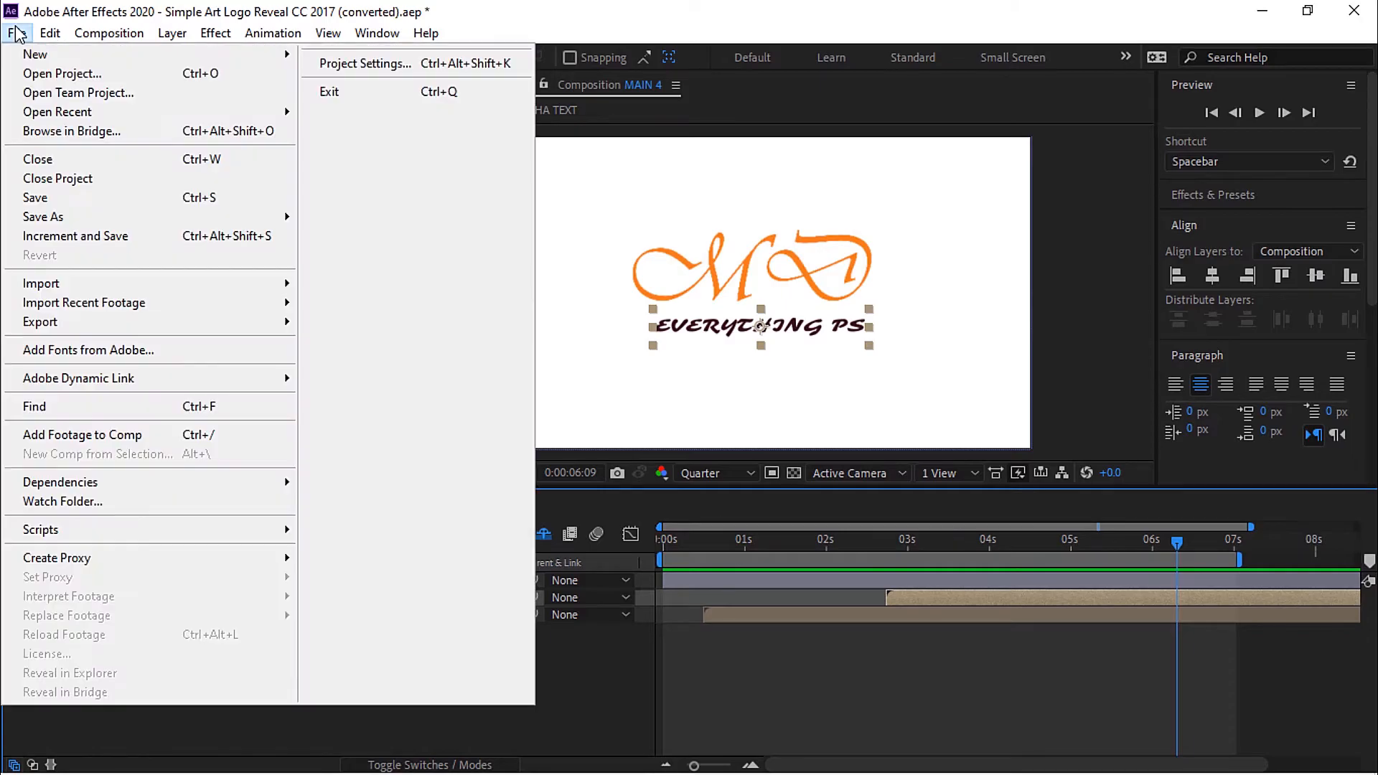
mouse_move(91, 328)
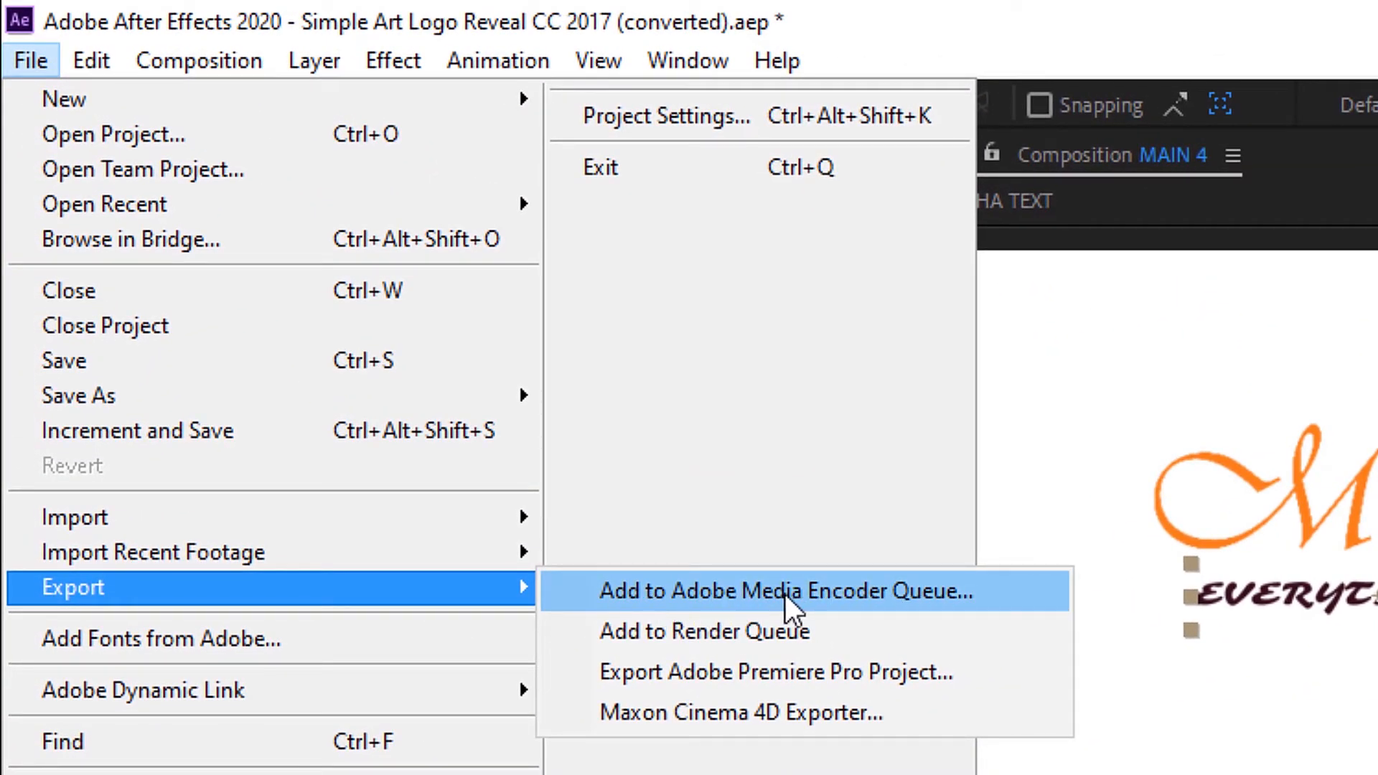
click(858, 593)
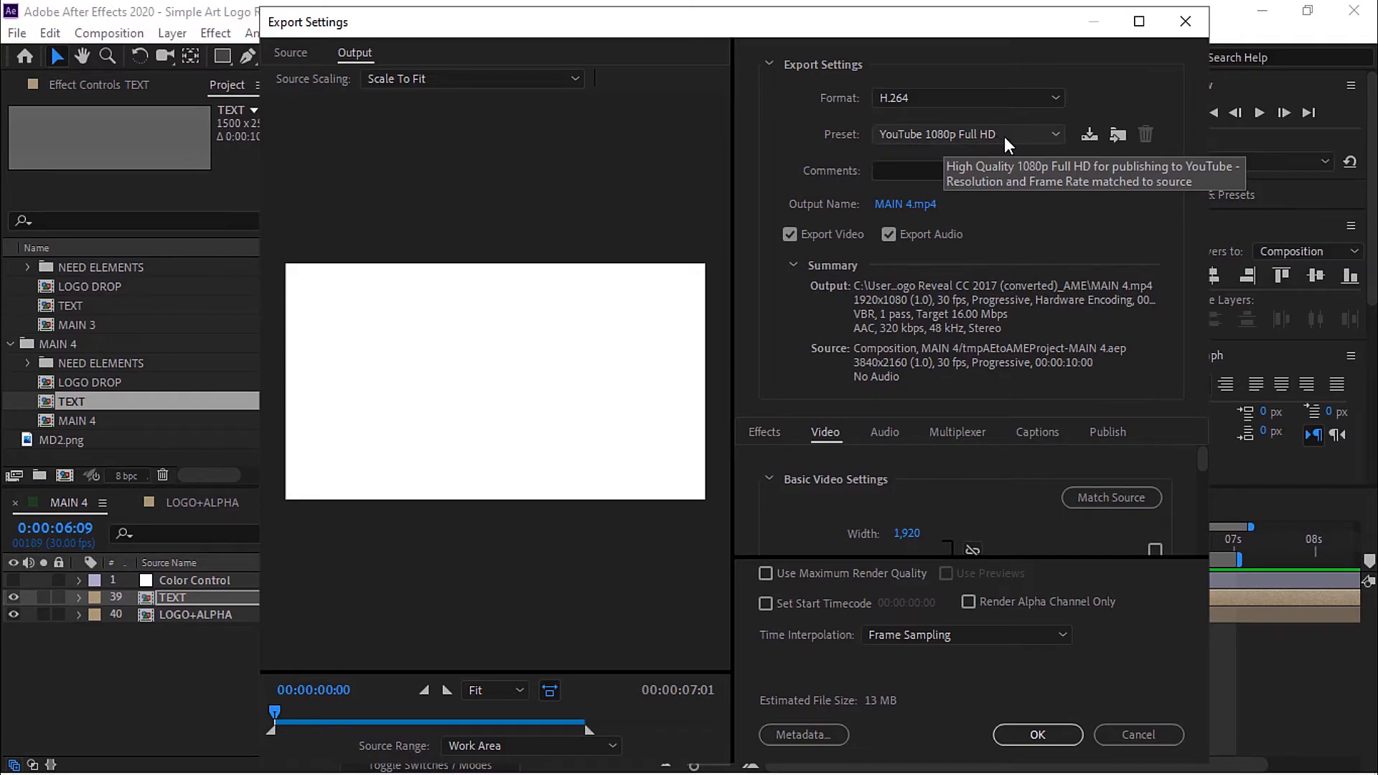
Name the export's output file My Intro.mp4.
click(894, 205)
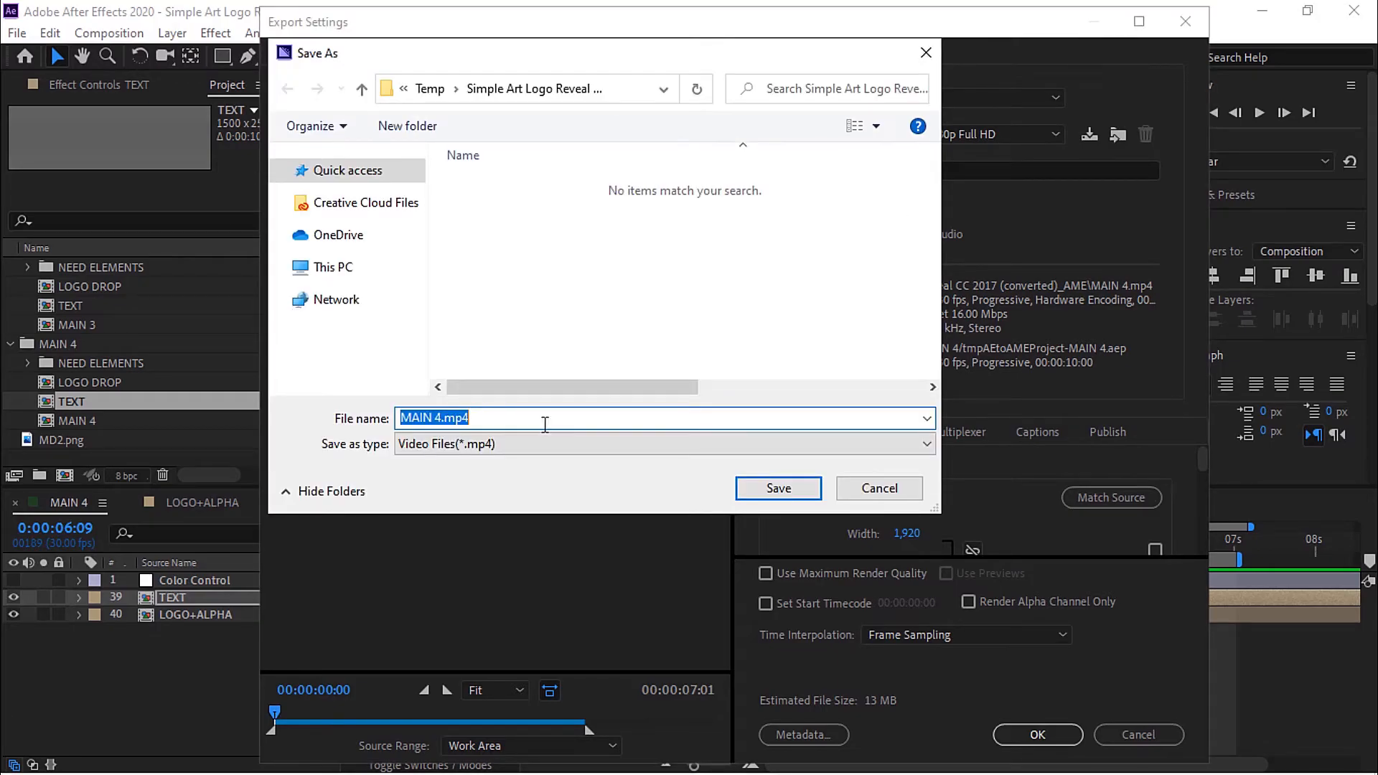
text(My Int)
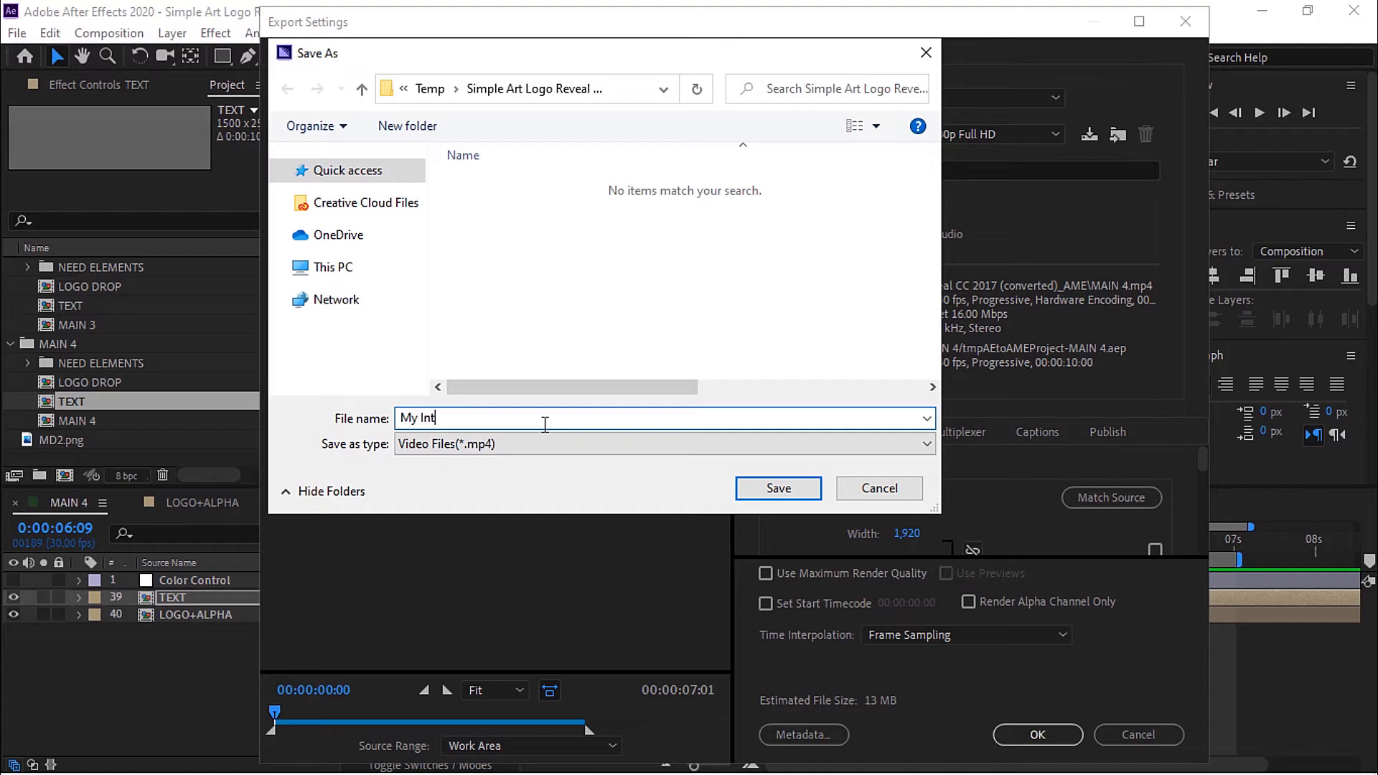
click(777, 490)
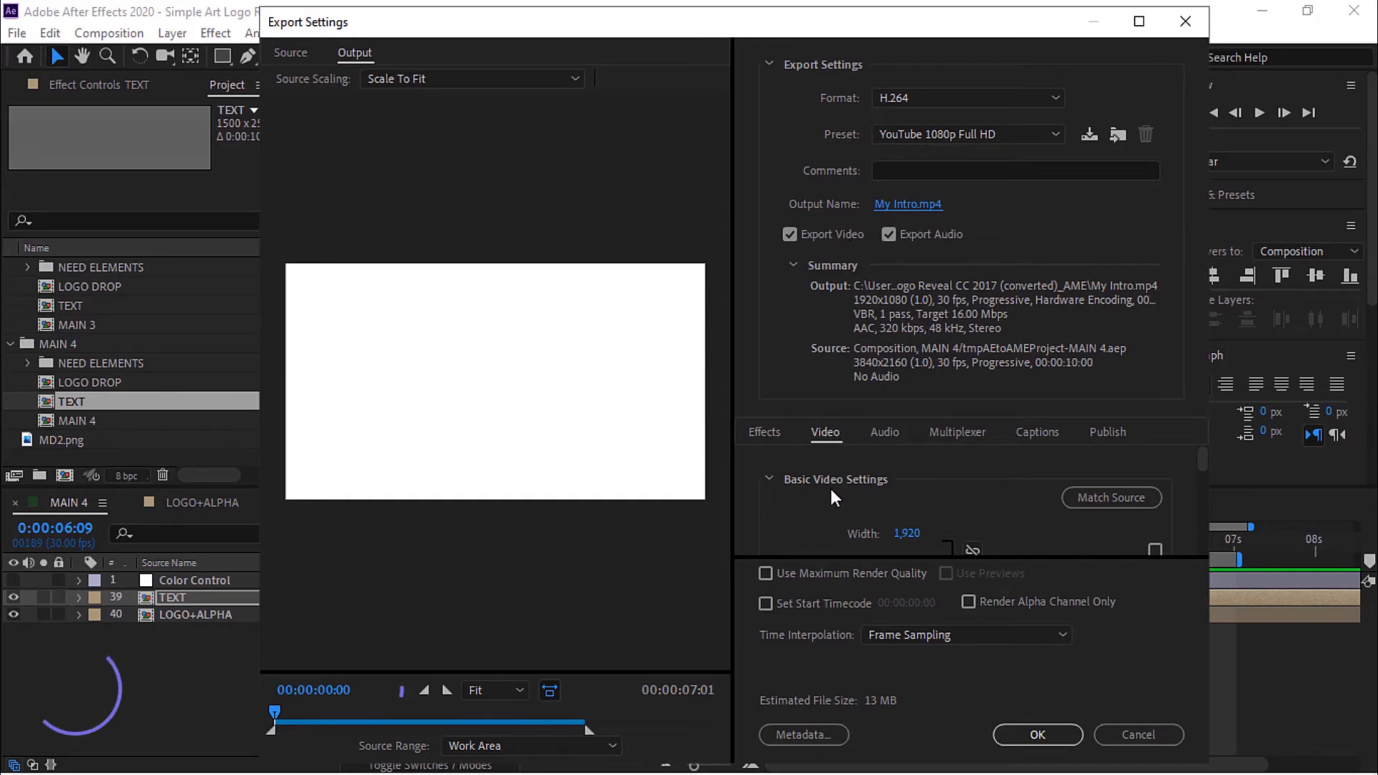
Enable Render at Maximum Depth in the export's basic video settings.
scroll(831, 491, down, 3)
scroll(830, 488, down, 1)
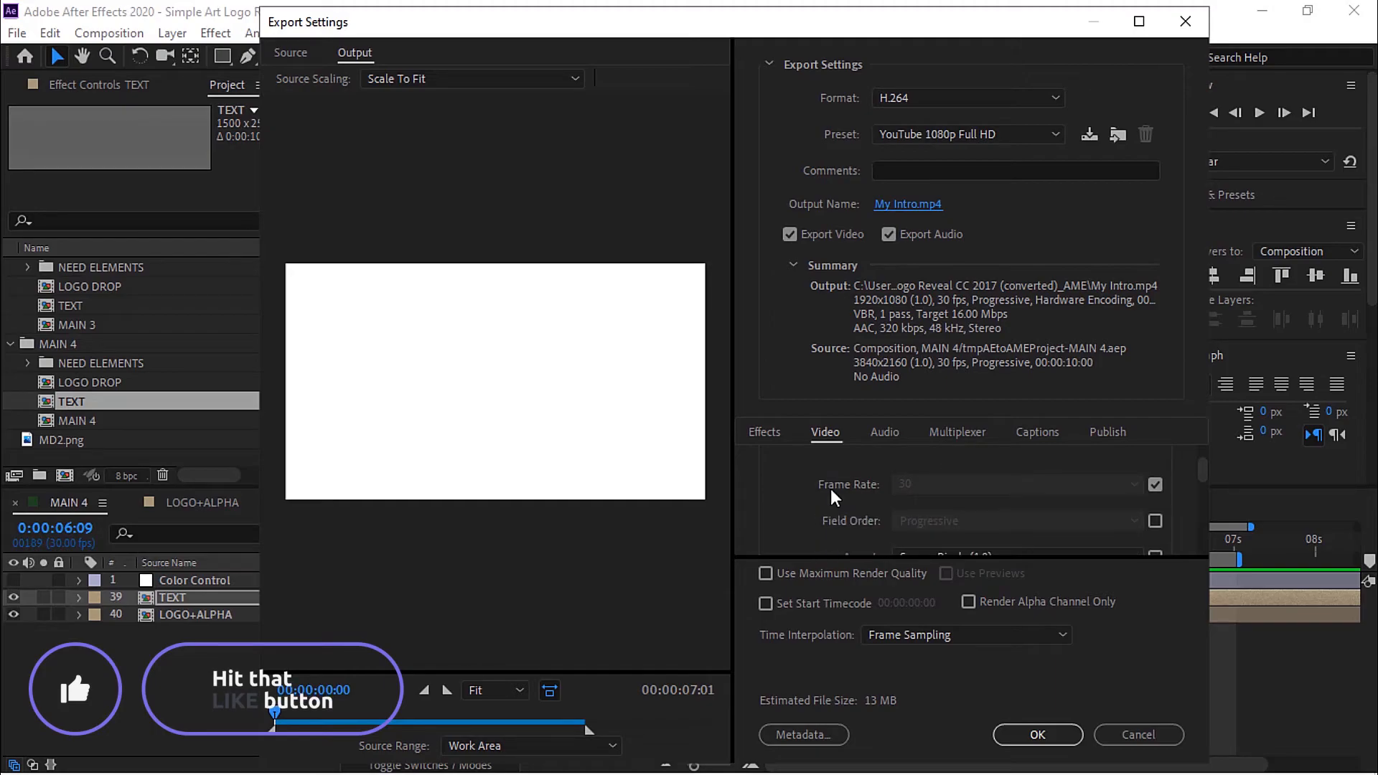
scroll(837, 493, down, 3)
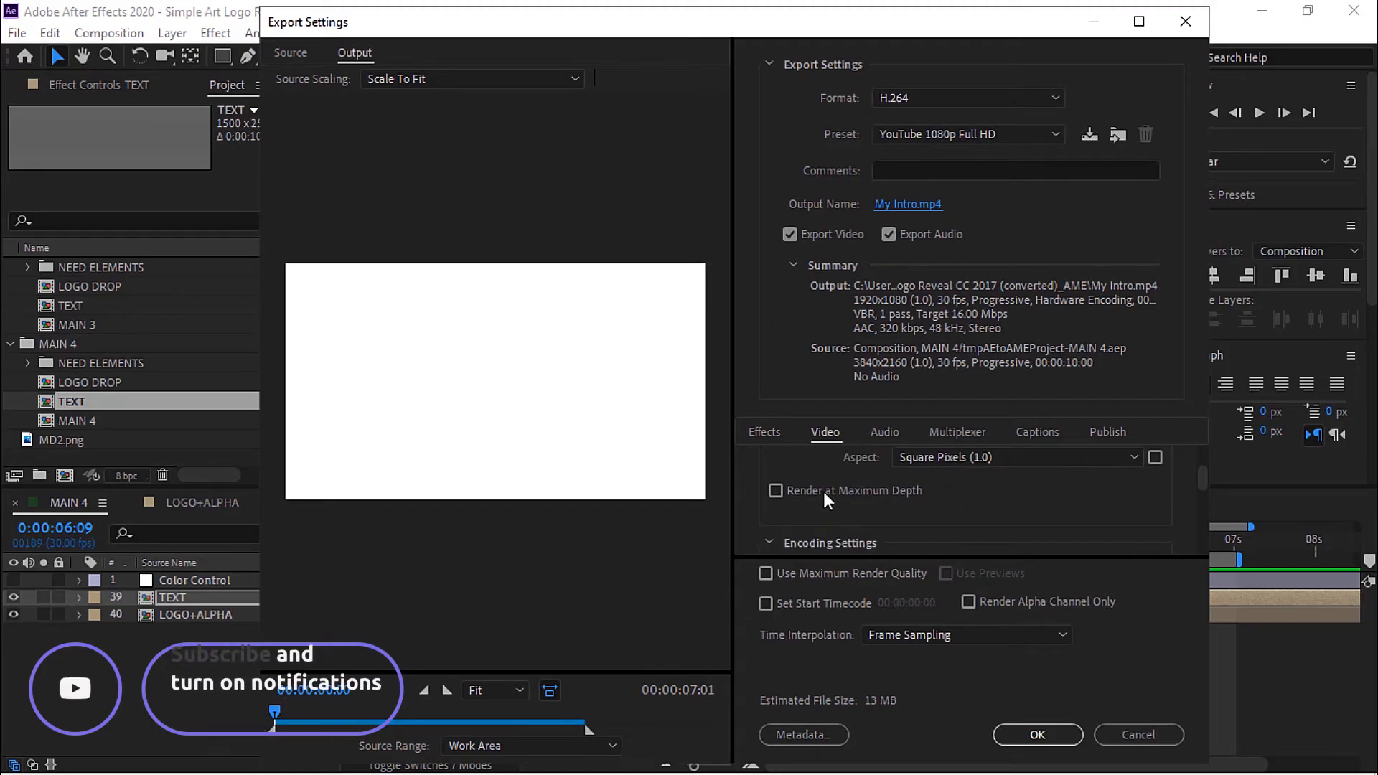
click(775, 490)
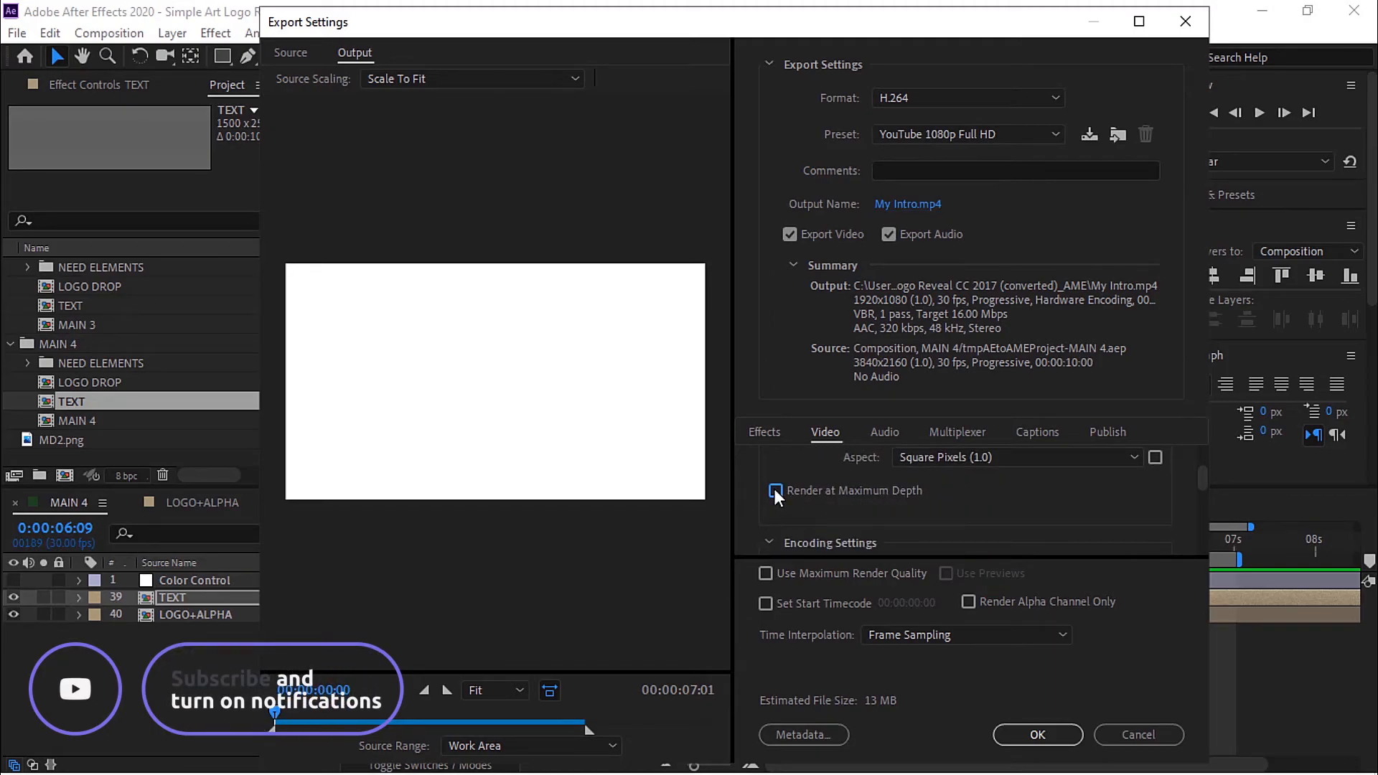
Set the export's bitrate encoding to VBR, 2 pass and accept the export settings.
scroll(832, 491, down, 3)
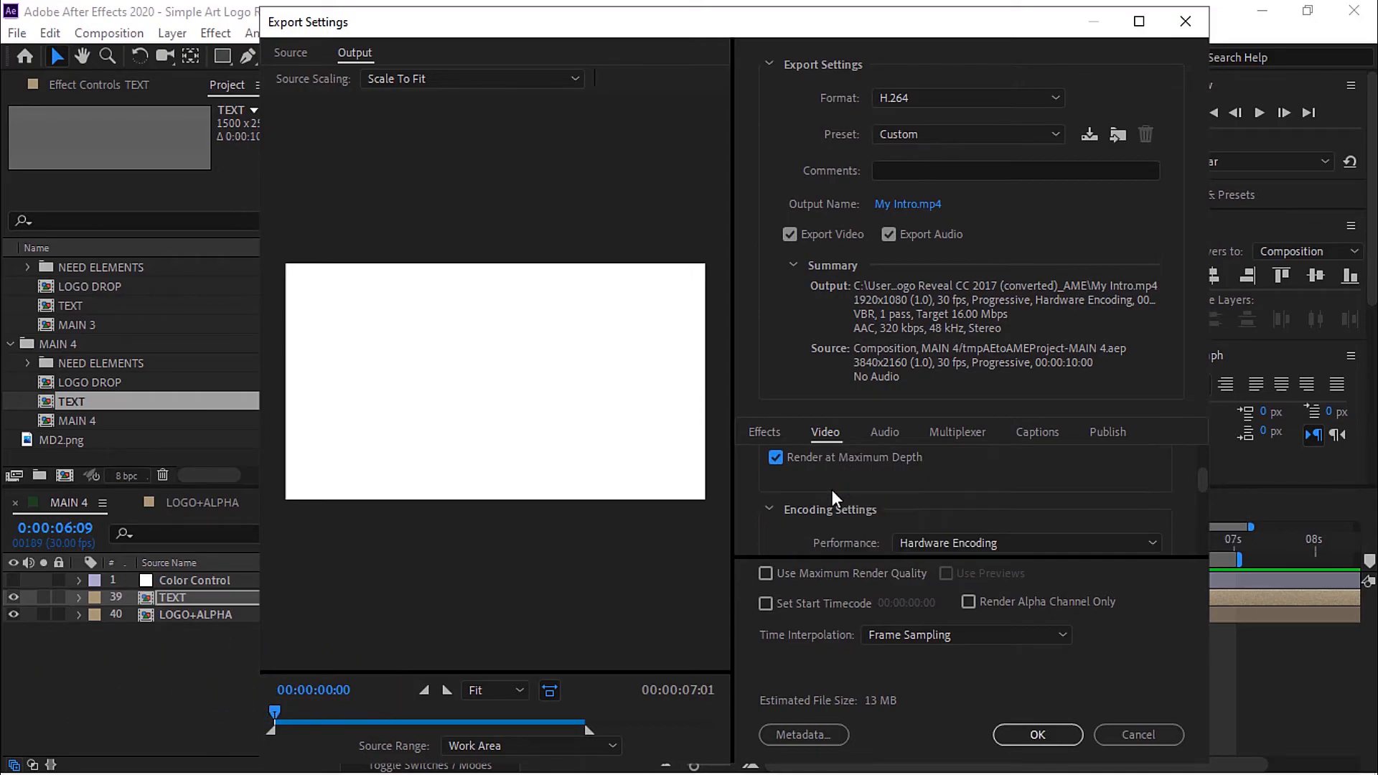
scroll(832, 491, down, 5)
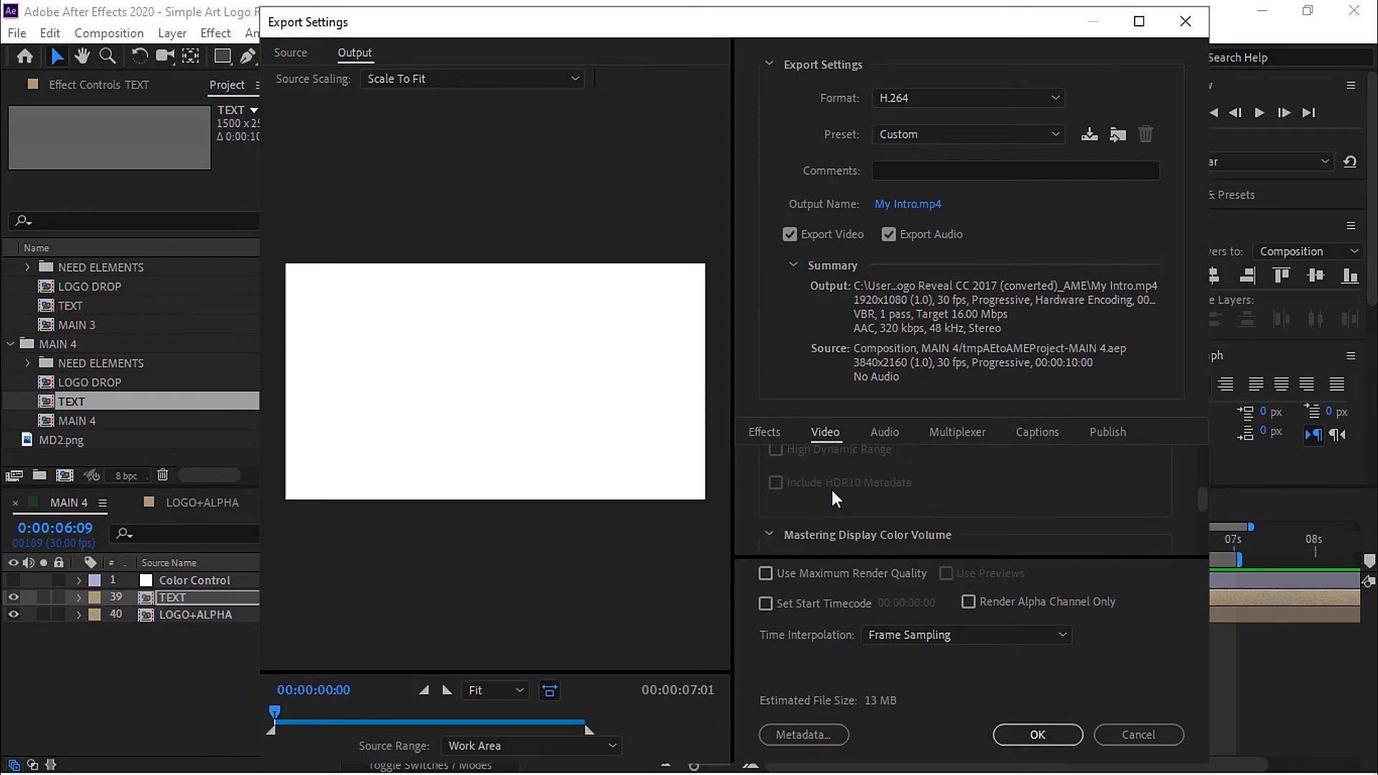
scroll(833, 493, down, 5)
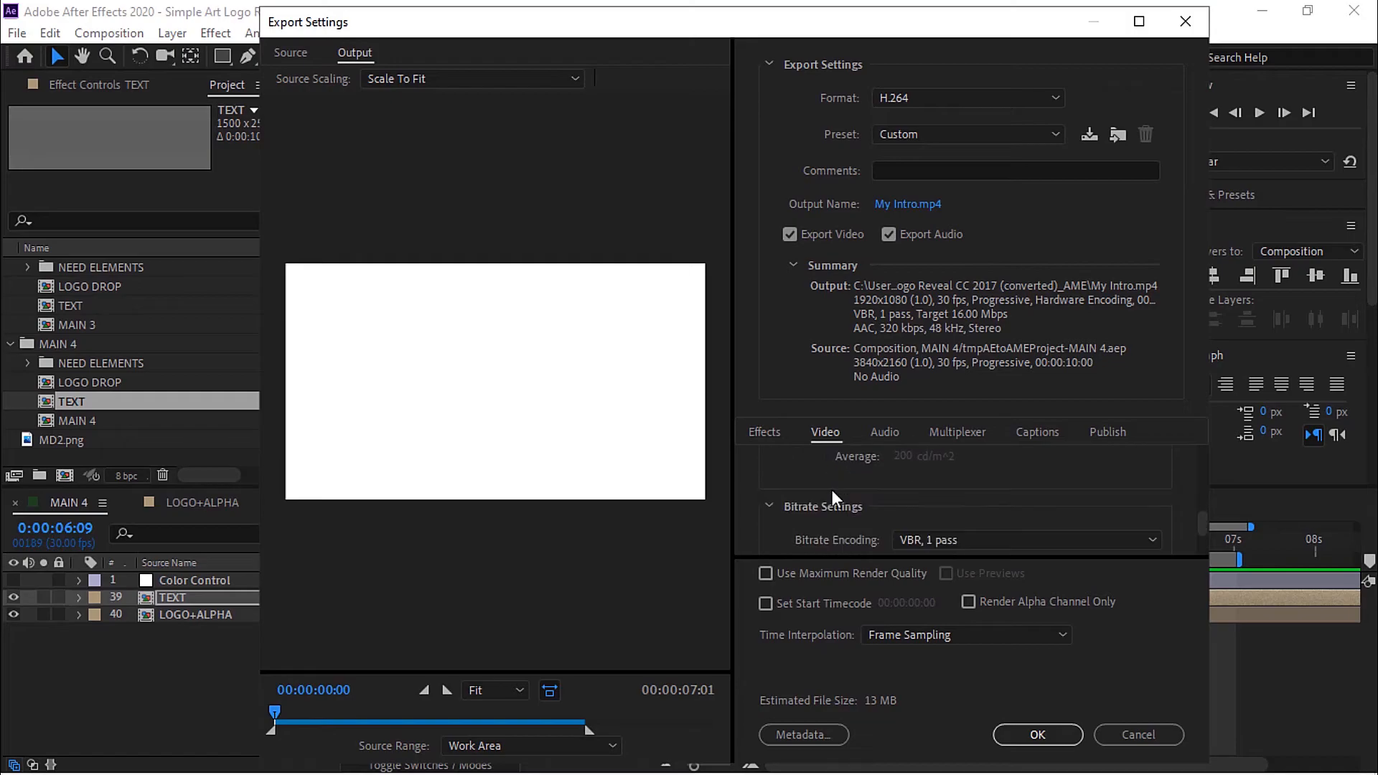
scroll(832, 495, down, 1)
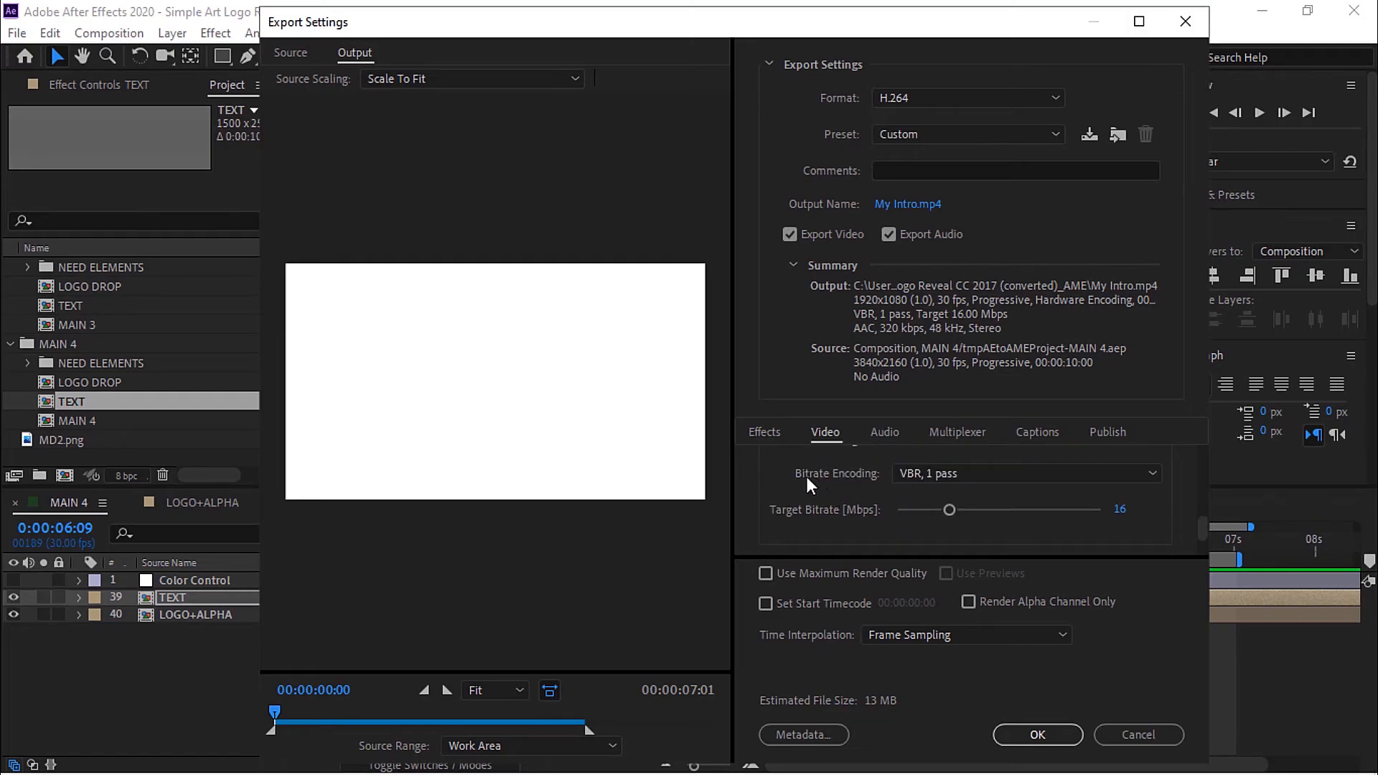
click(1147, 477)
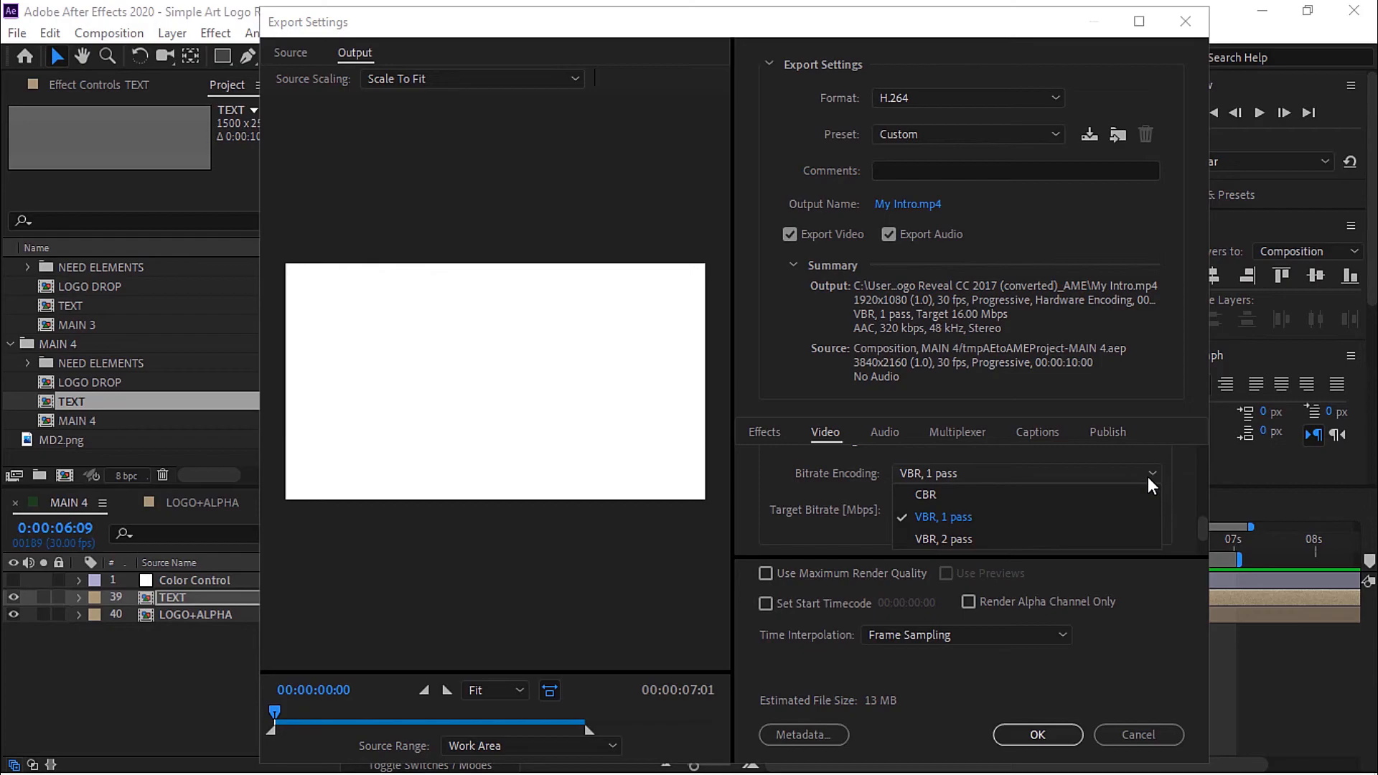
click(930, 539)
scroll(850, 506, down, 2)
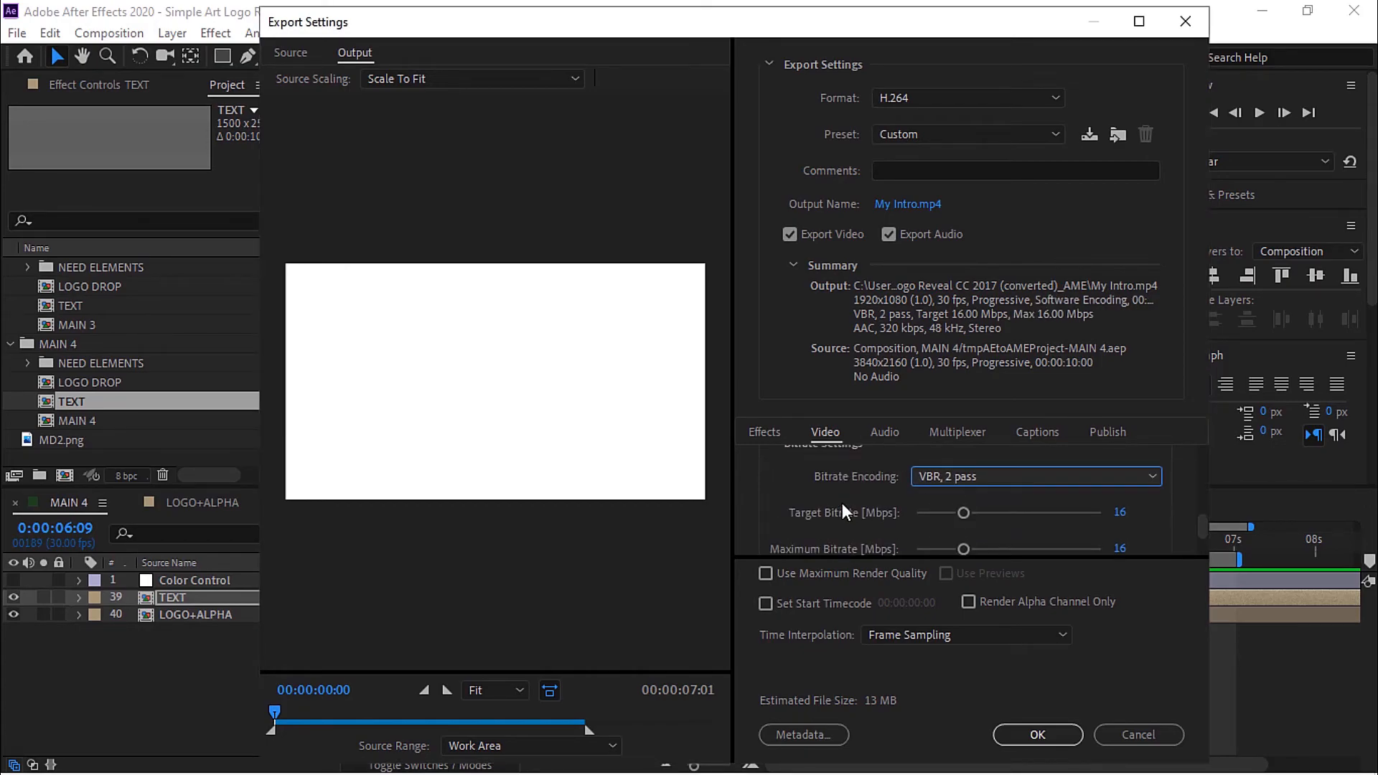
scroll(841, 509, up, 1)
click(1042, 734)
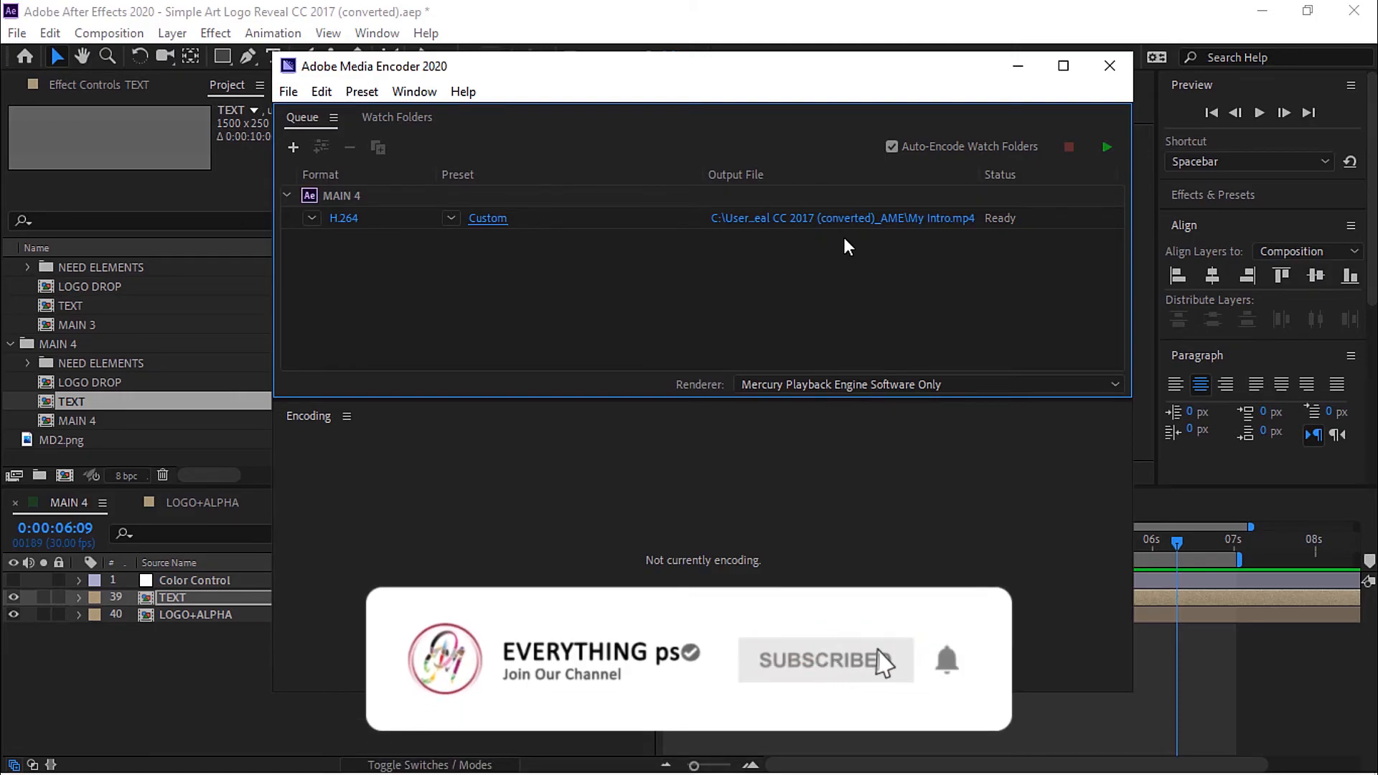
Save the queued My Intro.mp4 output to the 0017_Ae project's Adobe After Effects folder and start encoding the queue.
click(823, 225)
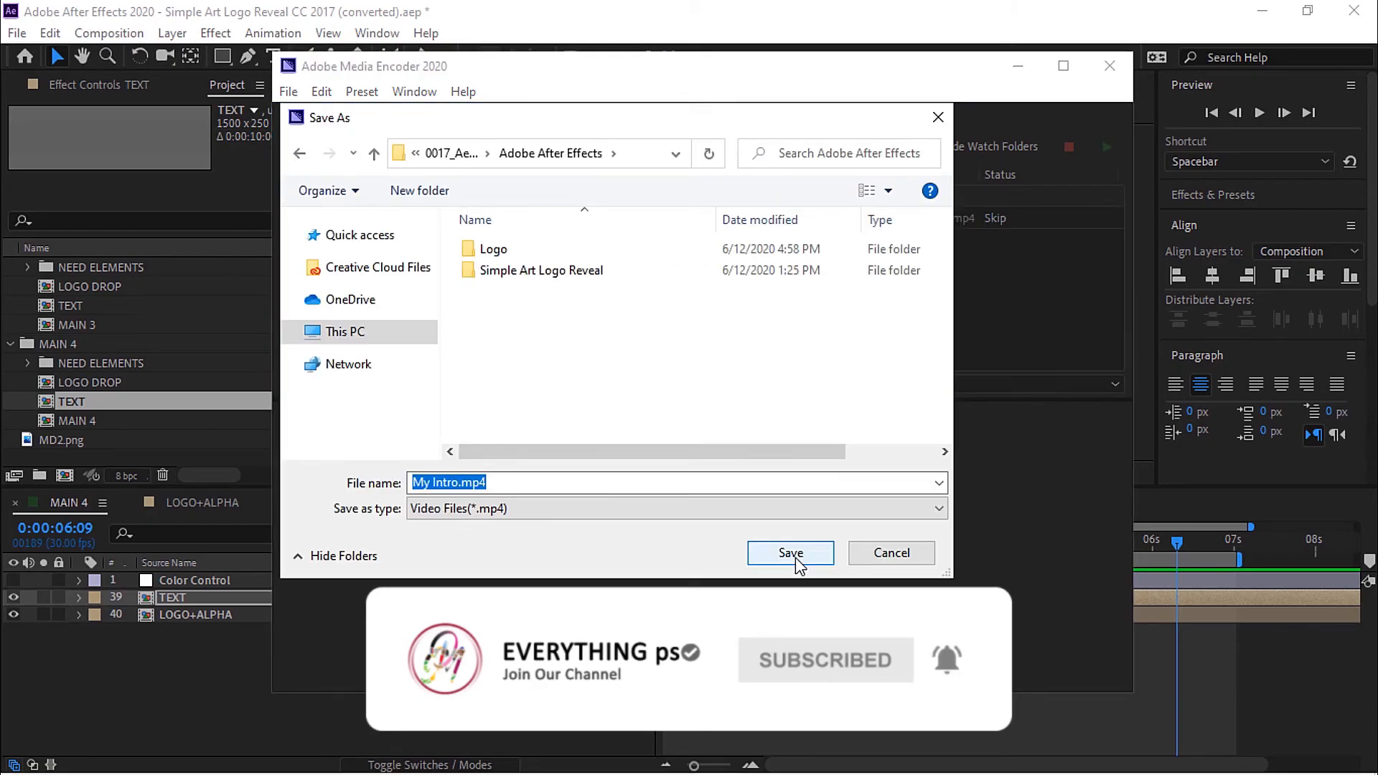
click(796, 557)
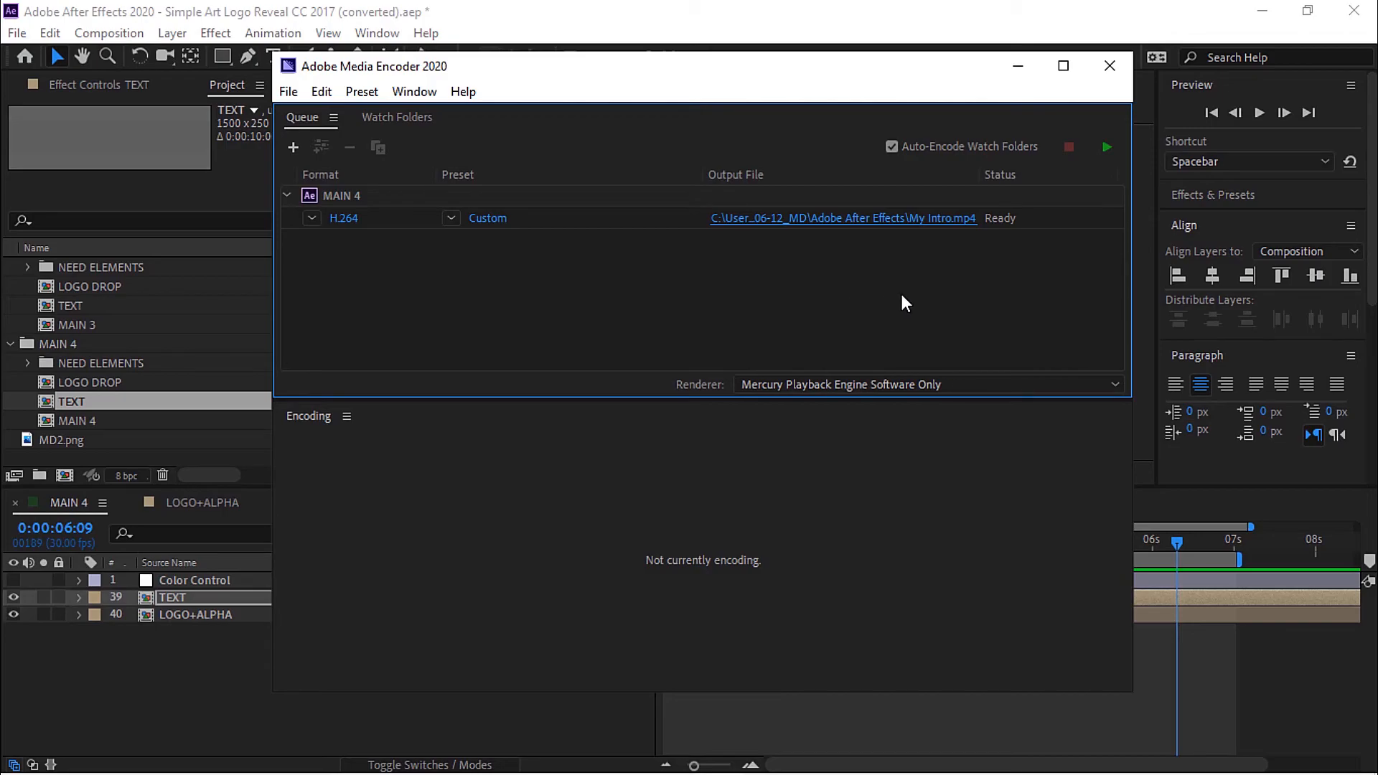
click(1107, 149)
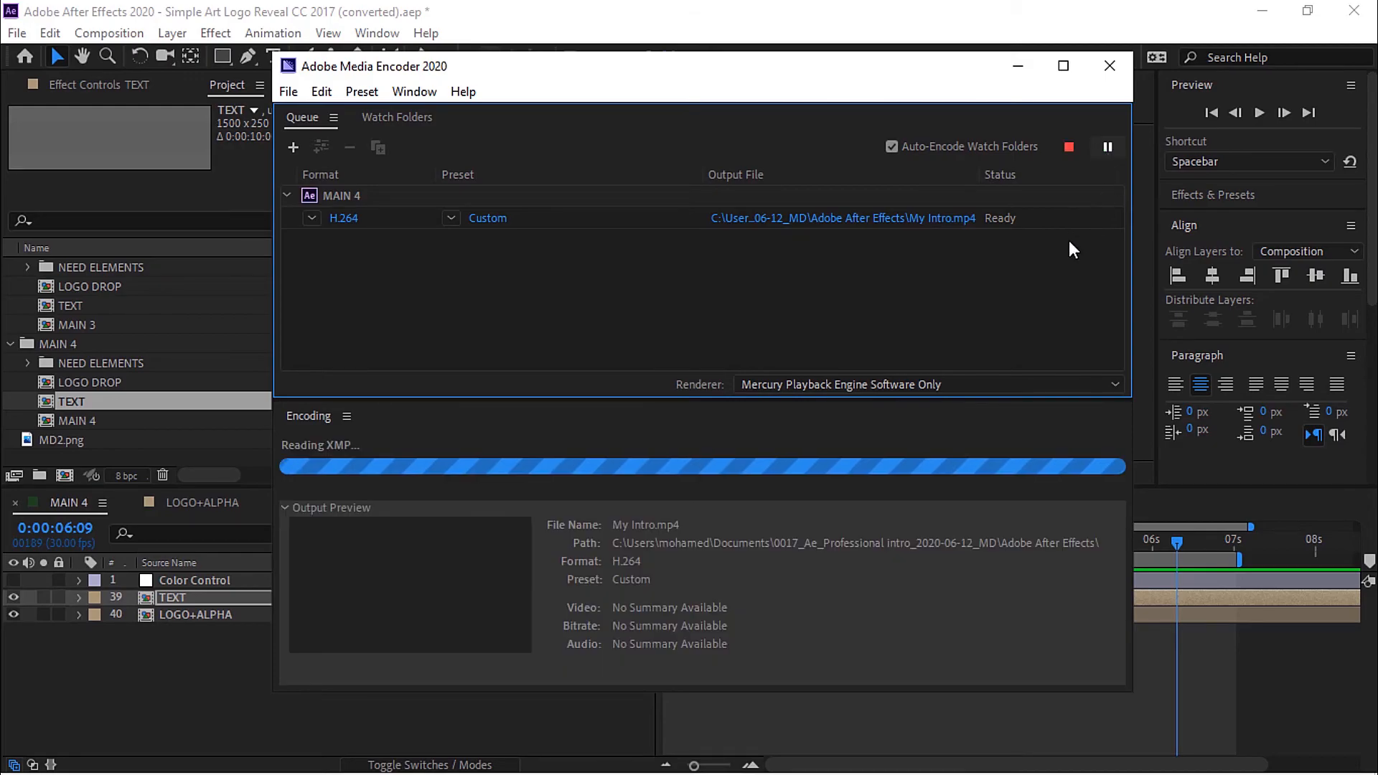